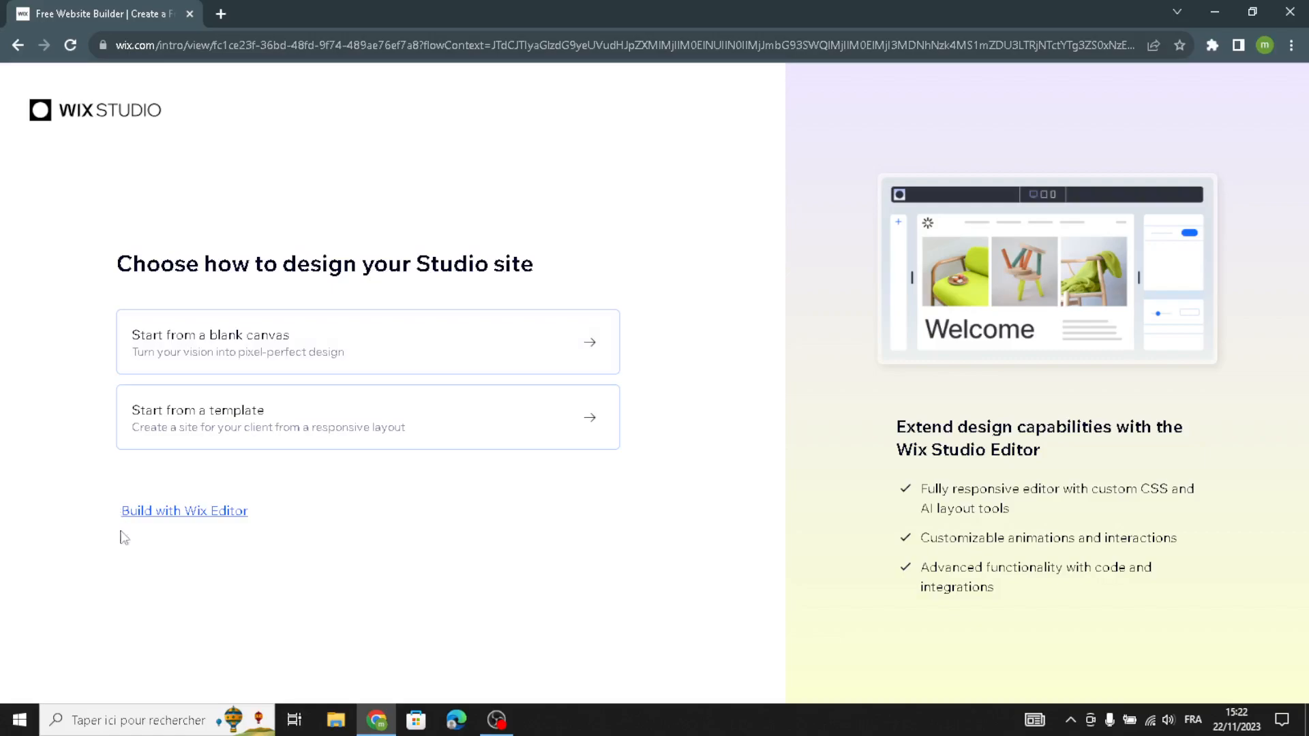
Start a new site with Wix Editor, set up without AI, choosing Online Electronics Store as the website type
{"action": "left_click", "coordinate": [171, 519]}
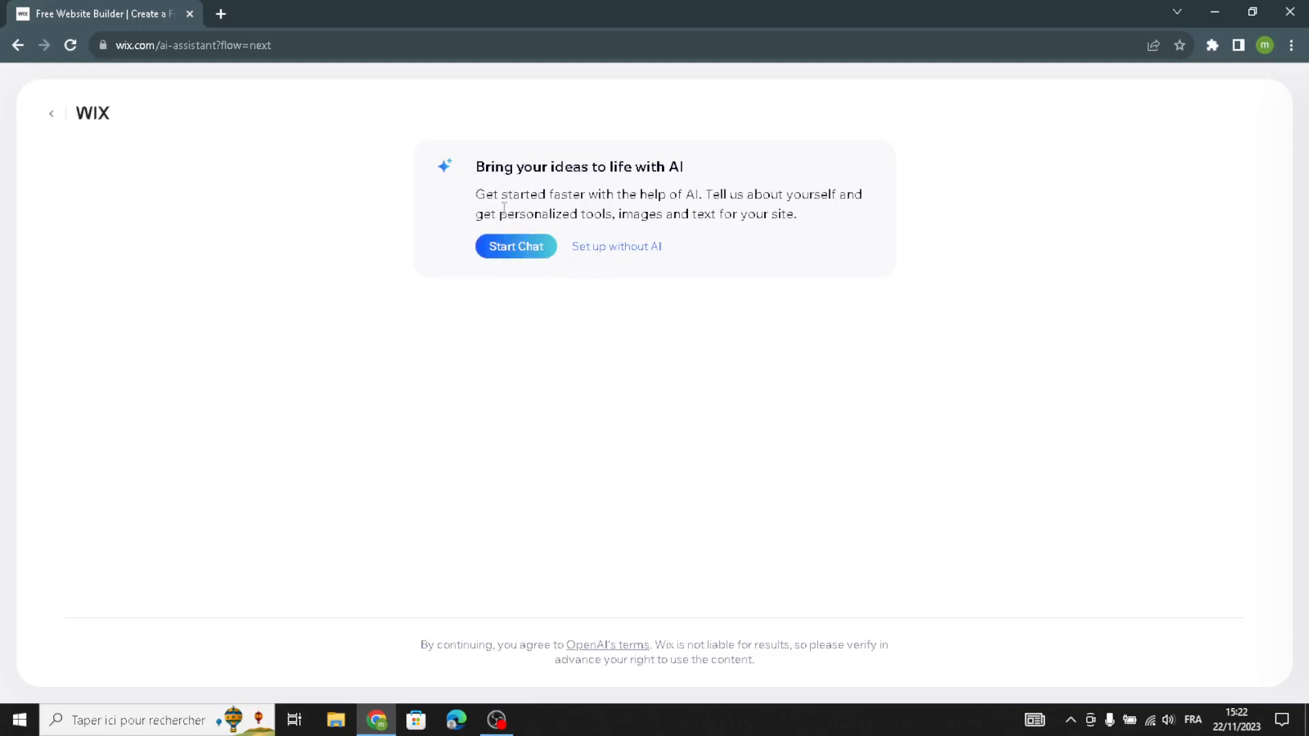
{"action": "left_click", "coordinate": [599, 253]}
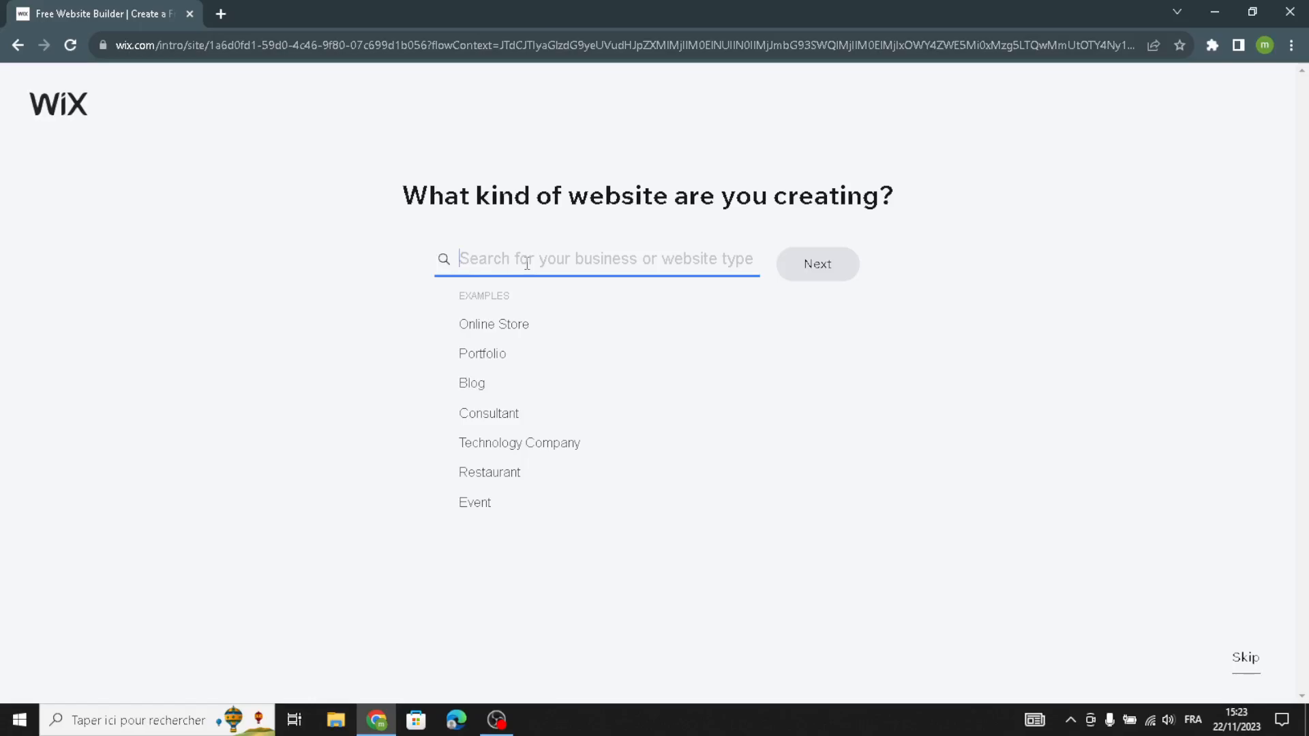
{"action": "type", "text": "electronics"}
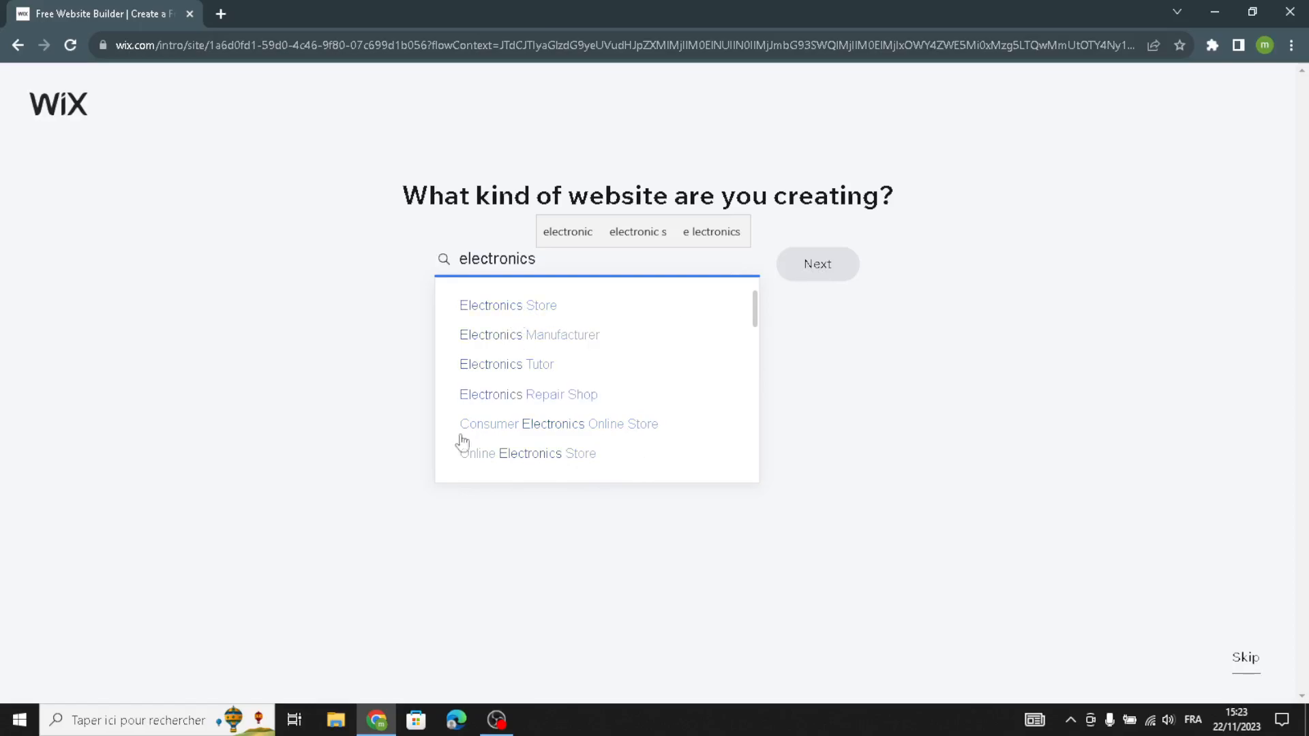
{"action": "left_click", "coordinate": [471, 466]}
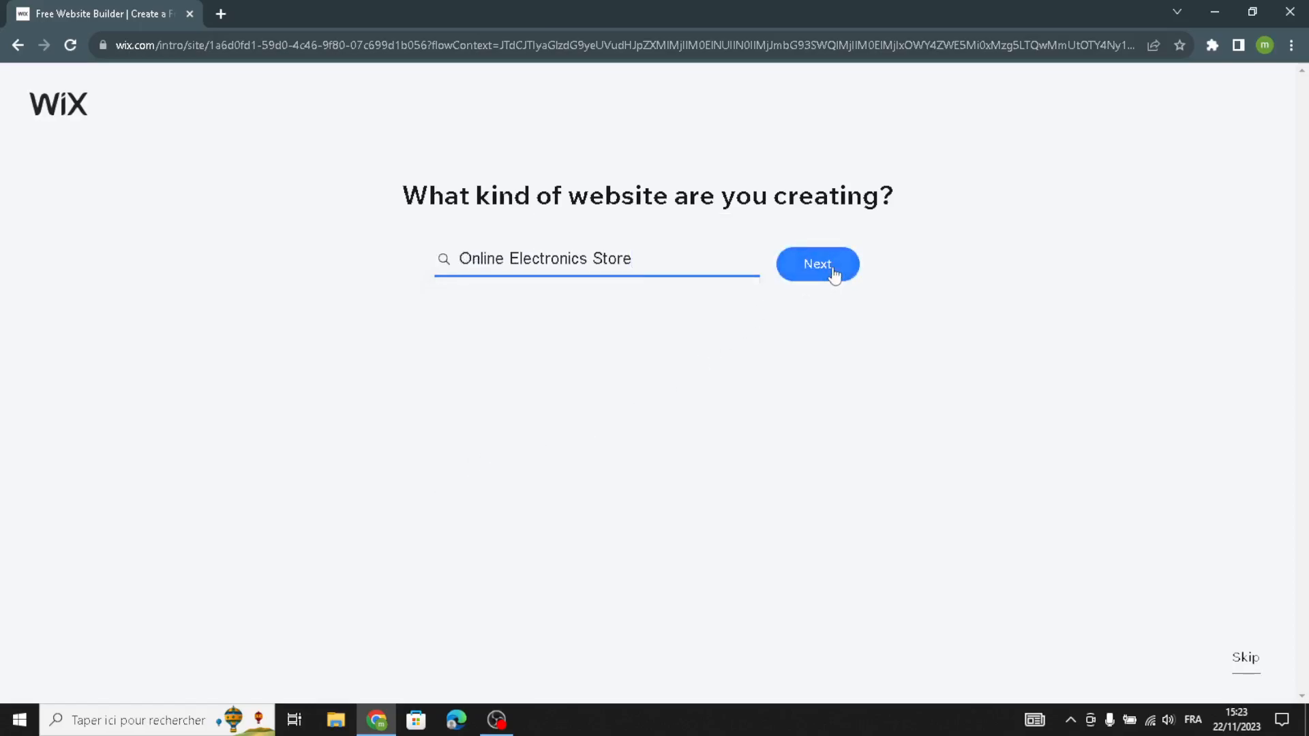
{"action": "left_click", "coordinate": [803, 277]}
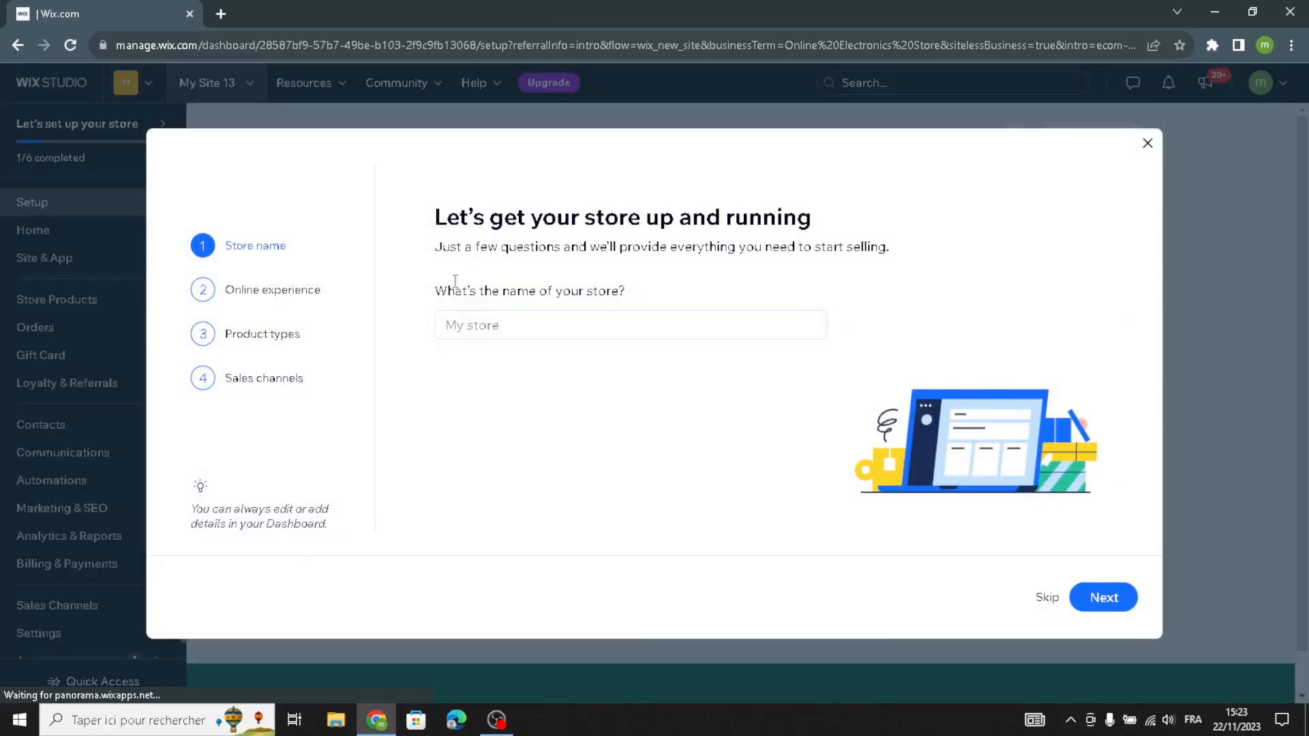
Name the store ElectroHub and answer that the business is just starting out with online selling
{"action": "left_click", "coordinate": [522, 326]}
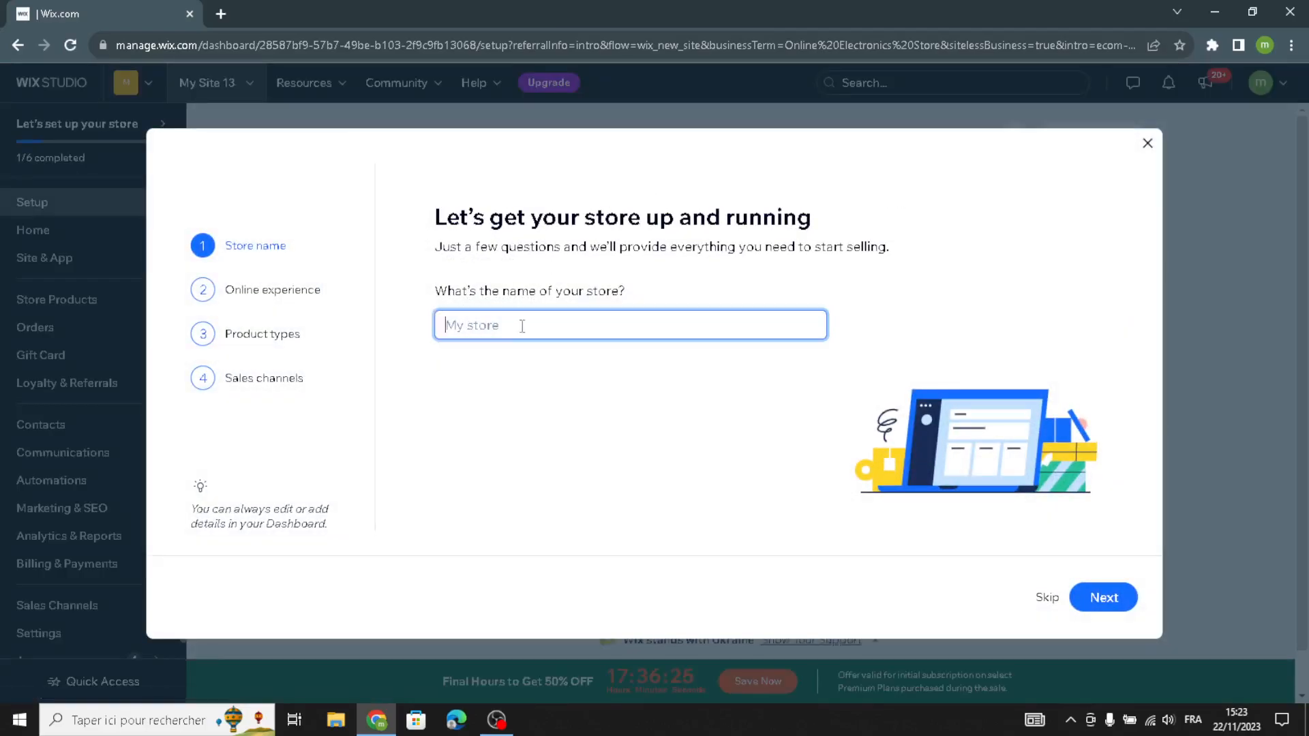
{"action": "type", "text": "ElectroHub"}
{"action": "left_click", "coordinate": [1103, 598]}
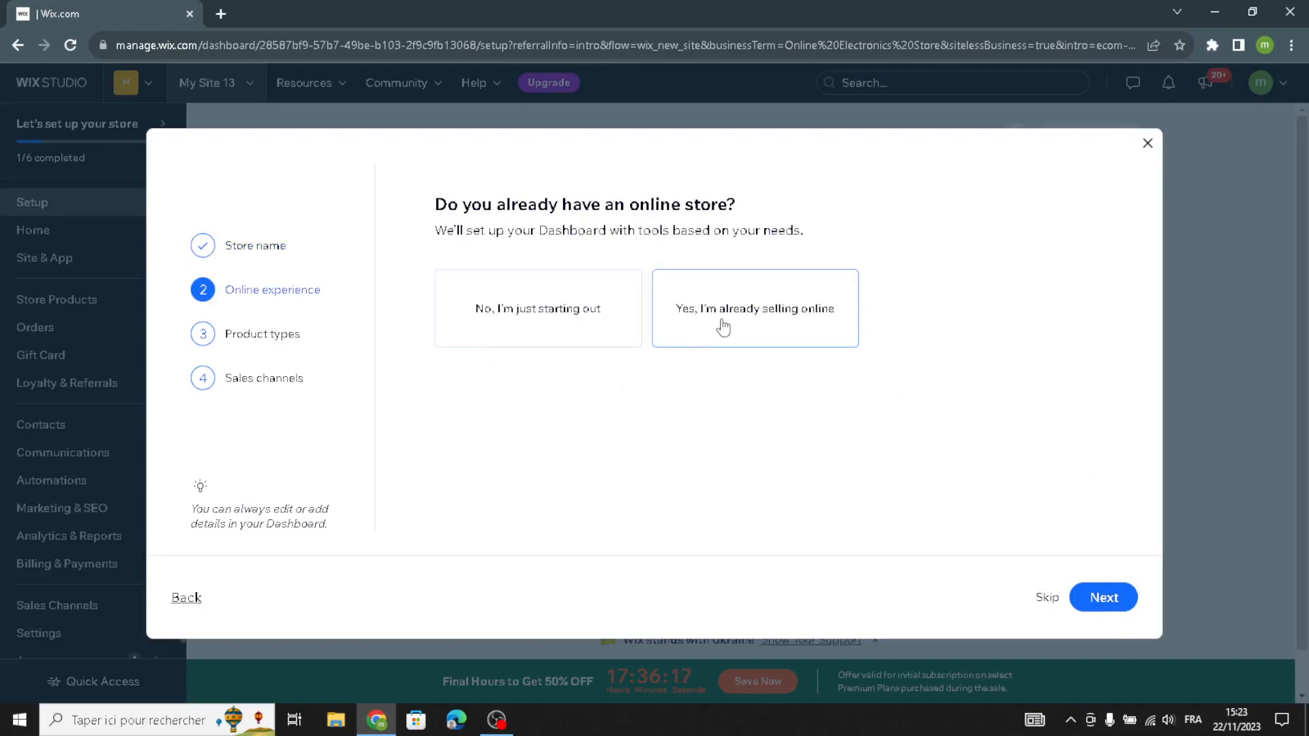
{"action": "left_click", "coordinate": [684, 334]}
{"action": "left_click", "coordinate": [603, 336]}
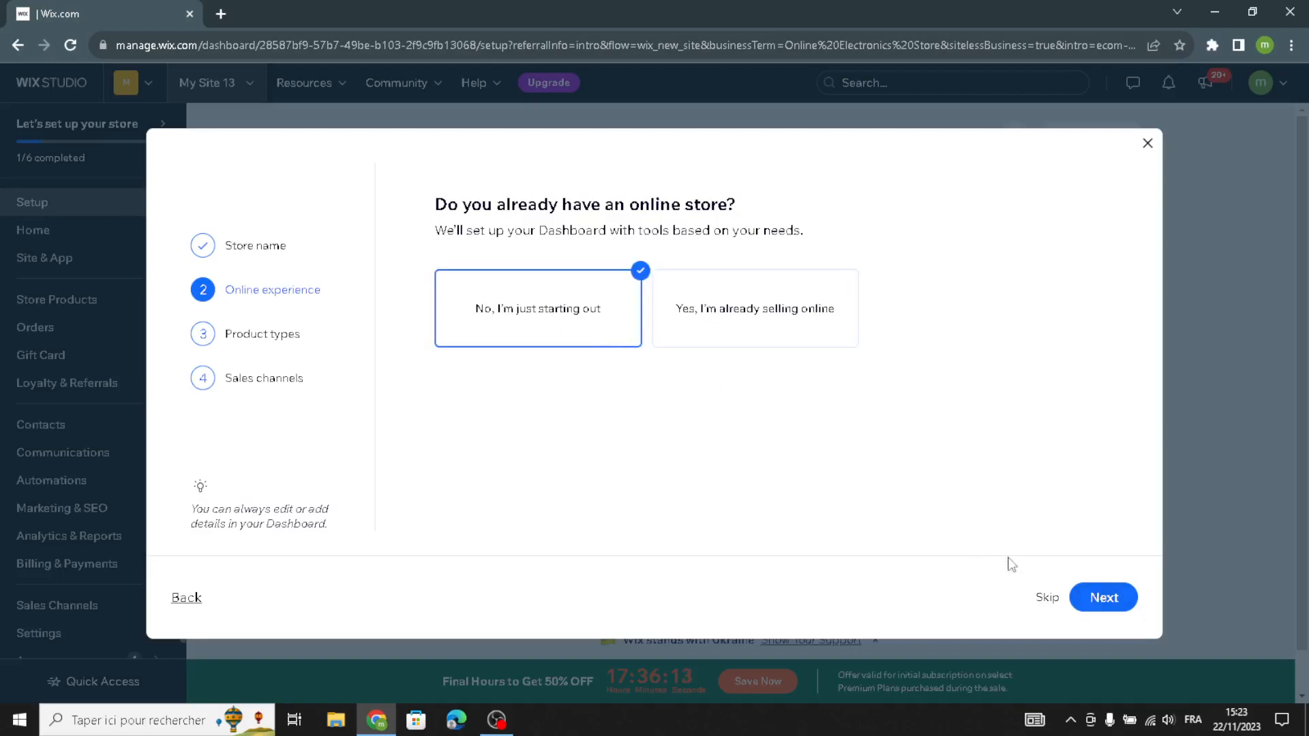
{"action": "left_click", "coordinate": [1095, 597]}
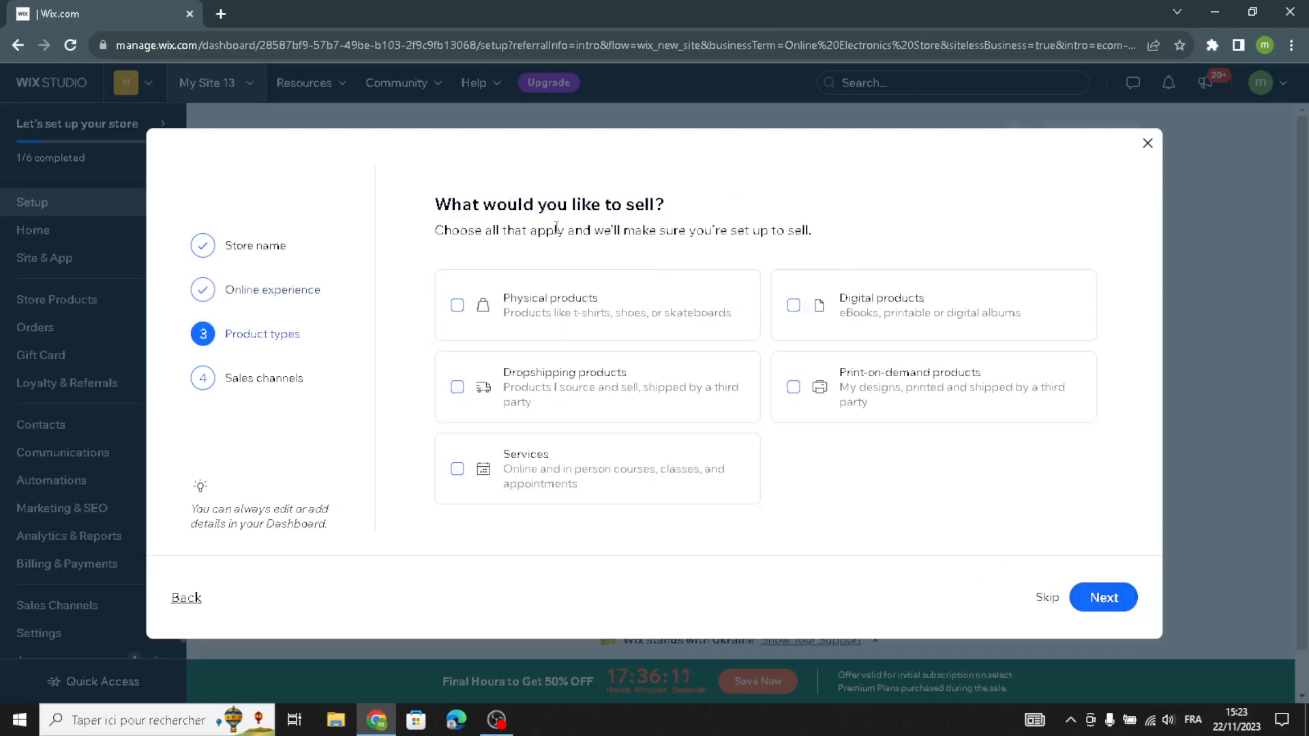
Choose physical products to sell, add Marketplaces & social media as a sales channel, and continue to the dashboard
{"action": "left_click", "coordinate": [471, 327]}
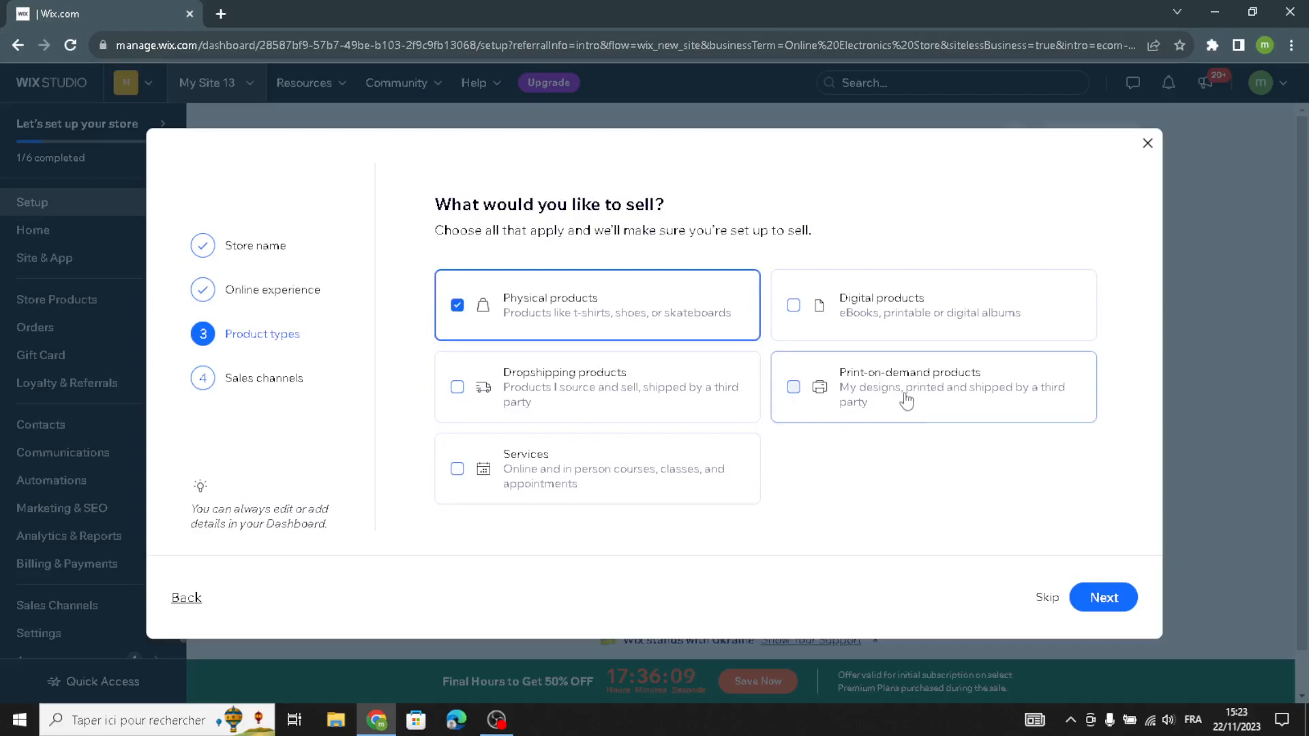
{"action": "left_click", "coordinate": [1122, 598]}
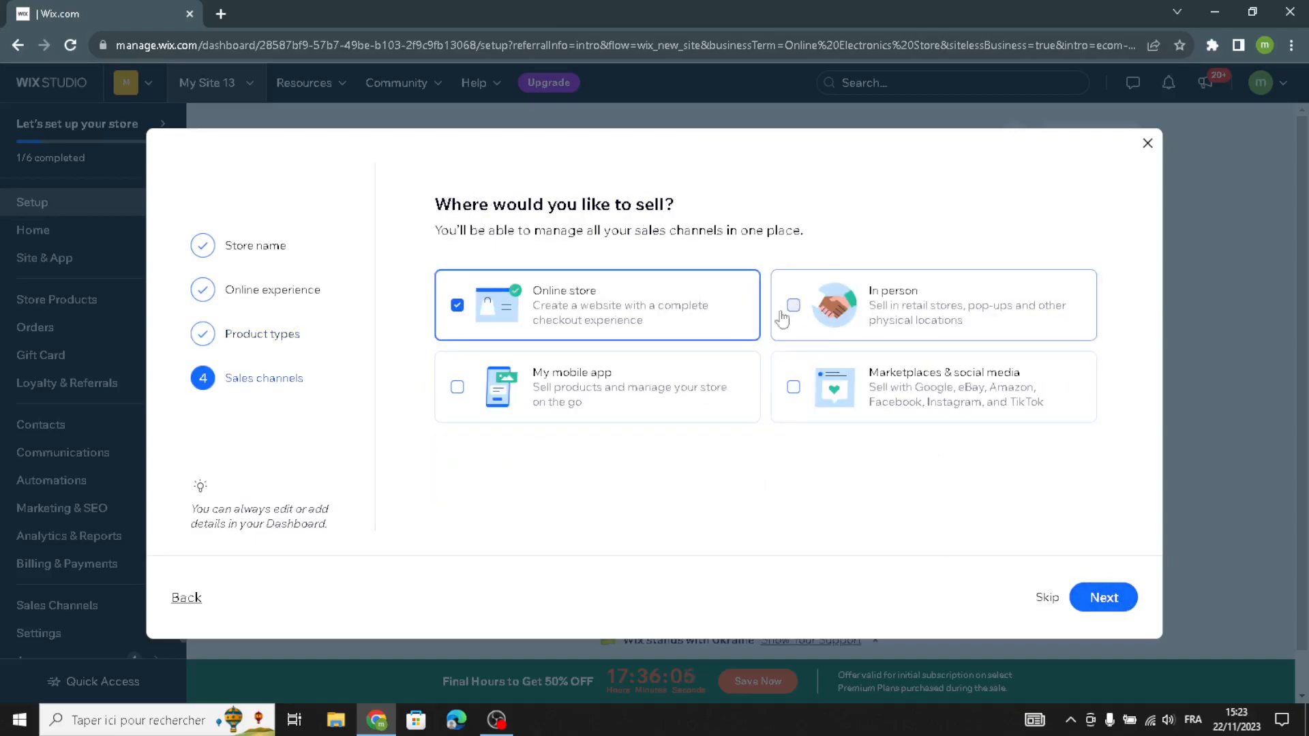
{"action": "left_click", "coordinate": [917, 397]}
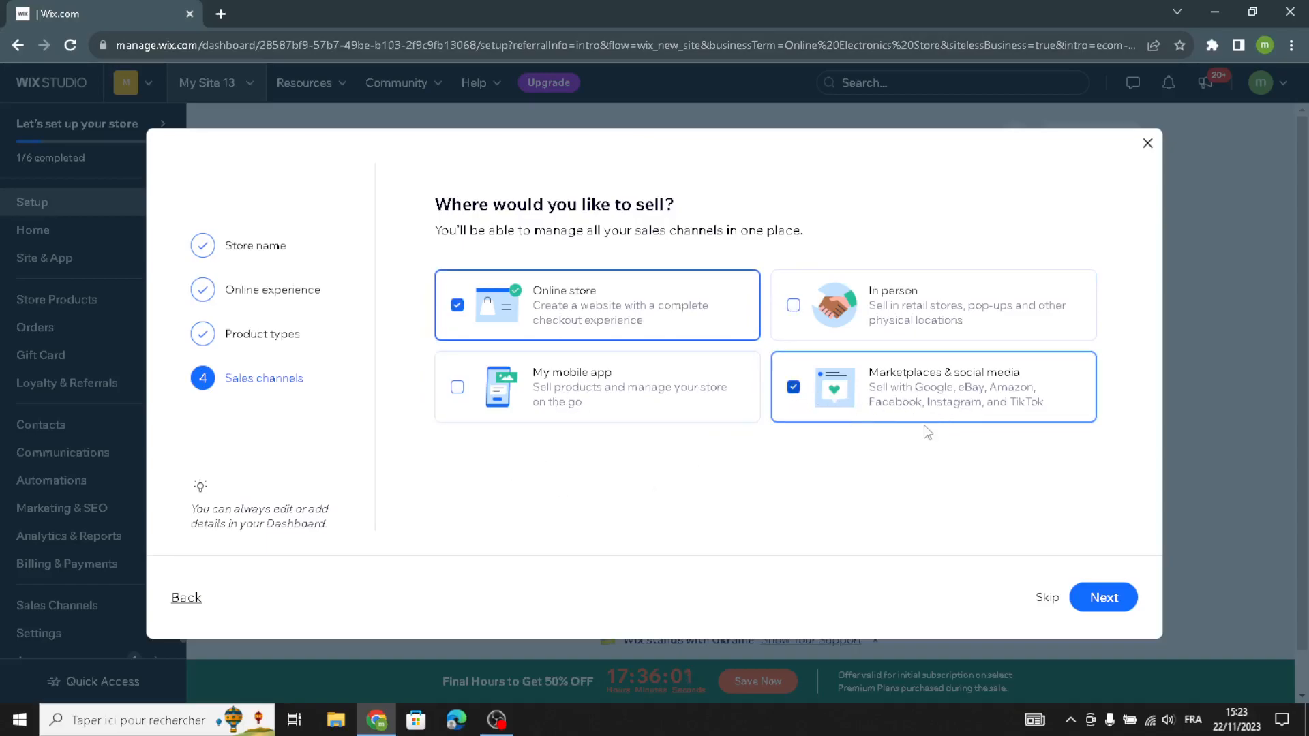
{"action": "left_click", "coordinate": [1103, 600]}
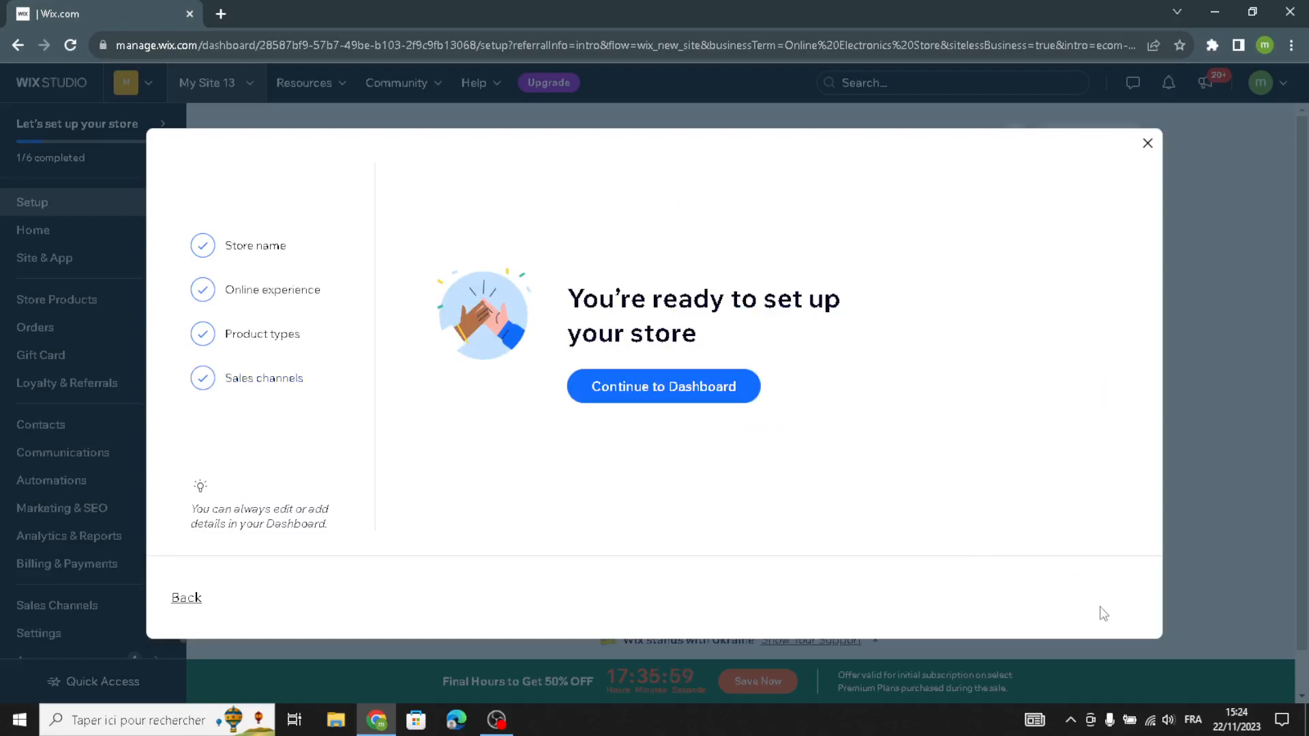
{"action": "left_click", "coordinate": [630, 392]}
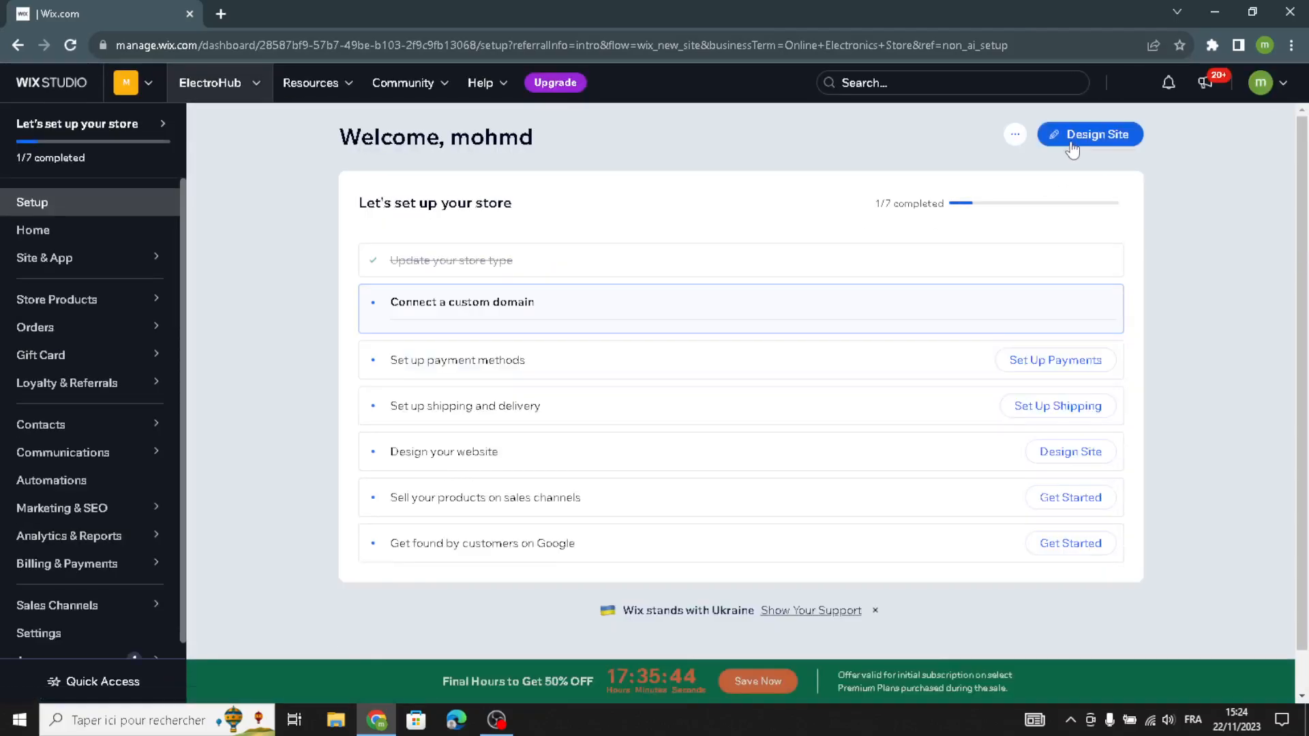
Start designing the site with the prefilled business info, choosing the Spark theme and the homepage design with the red About ElectroHub section
{"action": "left_click", "coordinate": [1064, 139]}
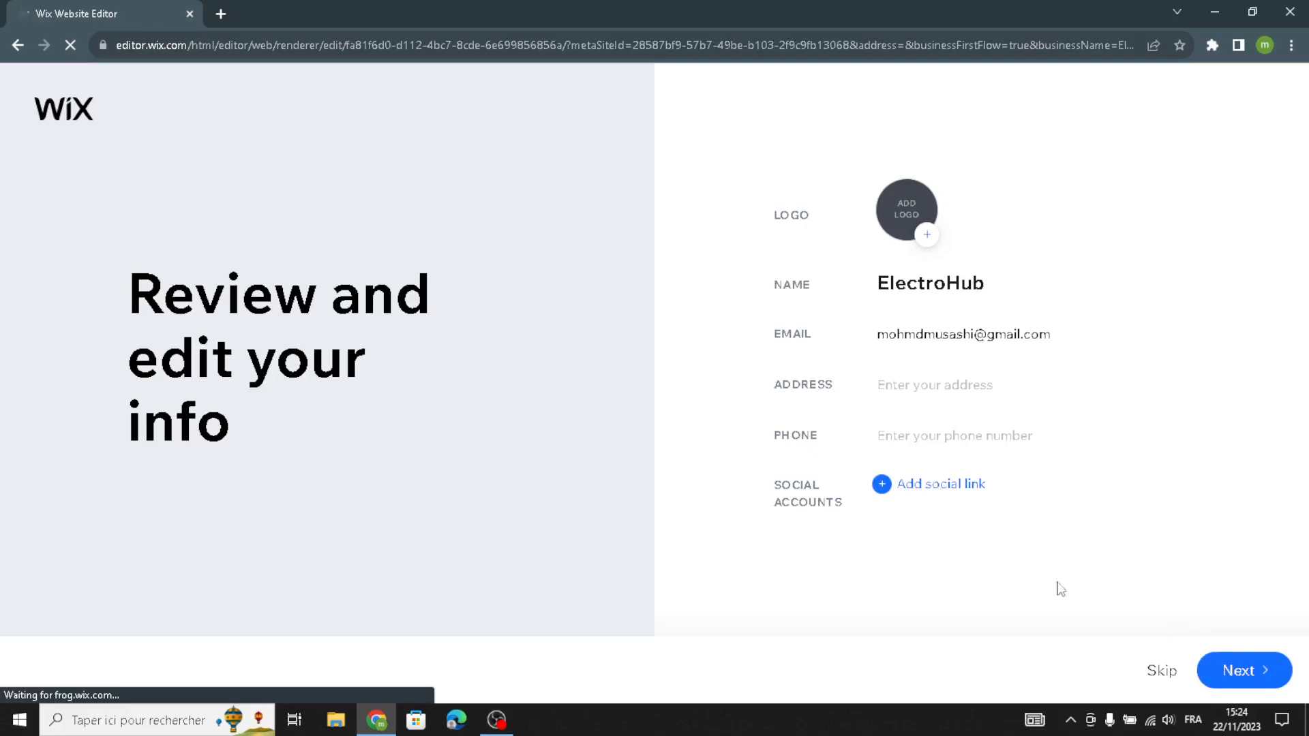
{"action": "left_click", "coordinate": [1201, 667]}
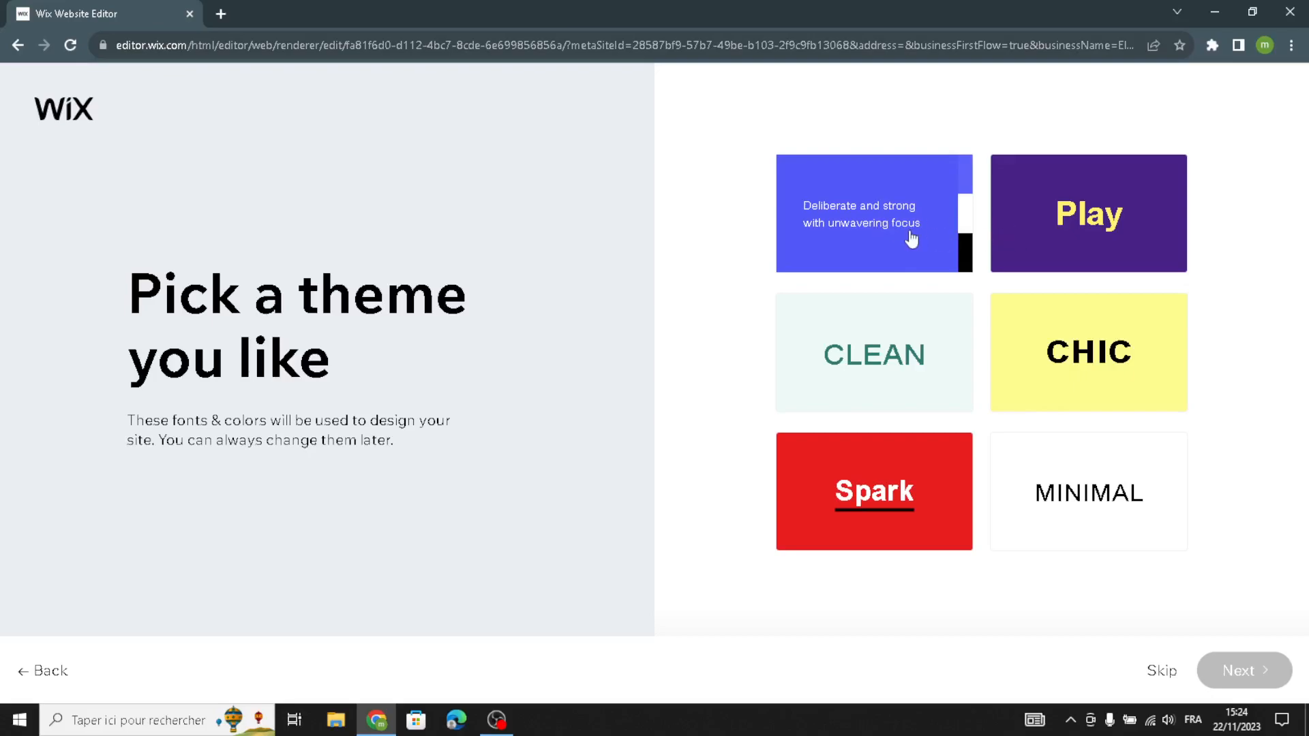
{"action": "left_click", "coordinate": [1025, 237]}
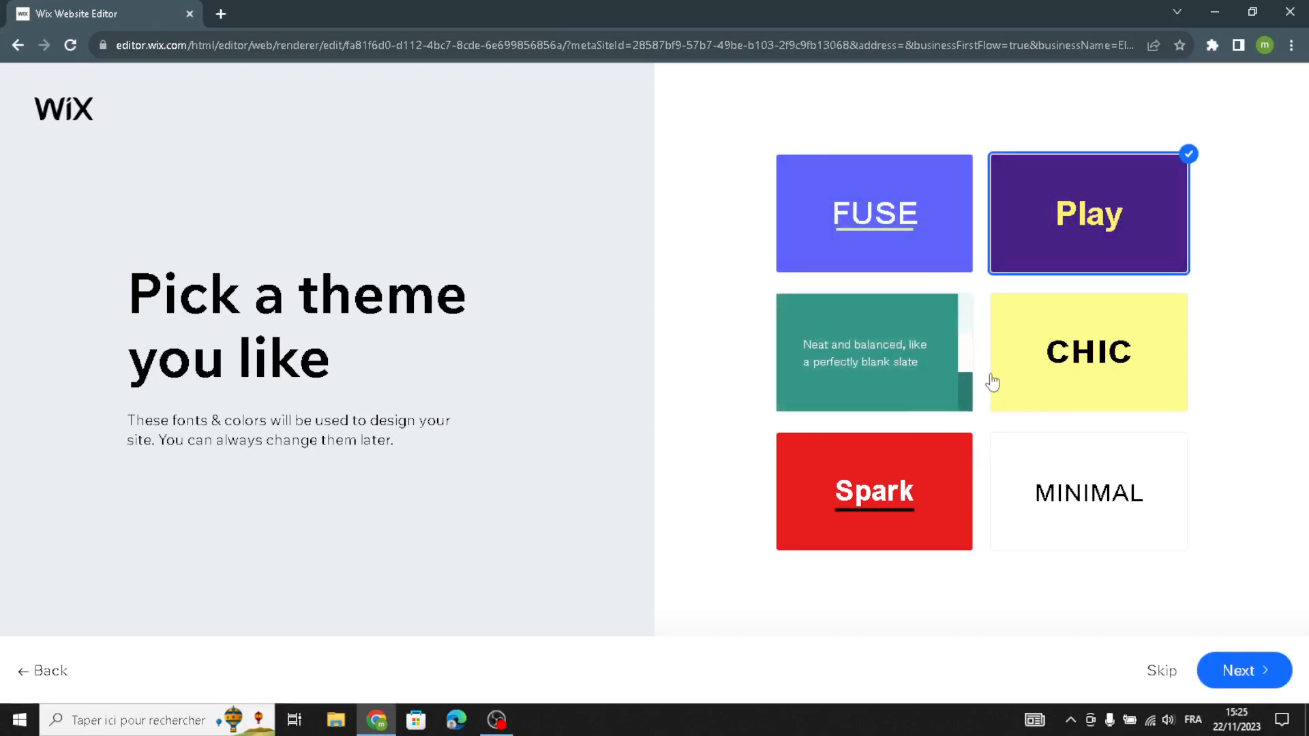
{"action": "left_click", "coordinate": [852, 527]}
{"action": "left_click", "coordinate": [1251, 669]}
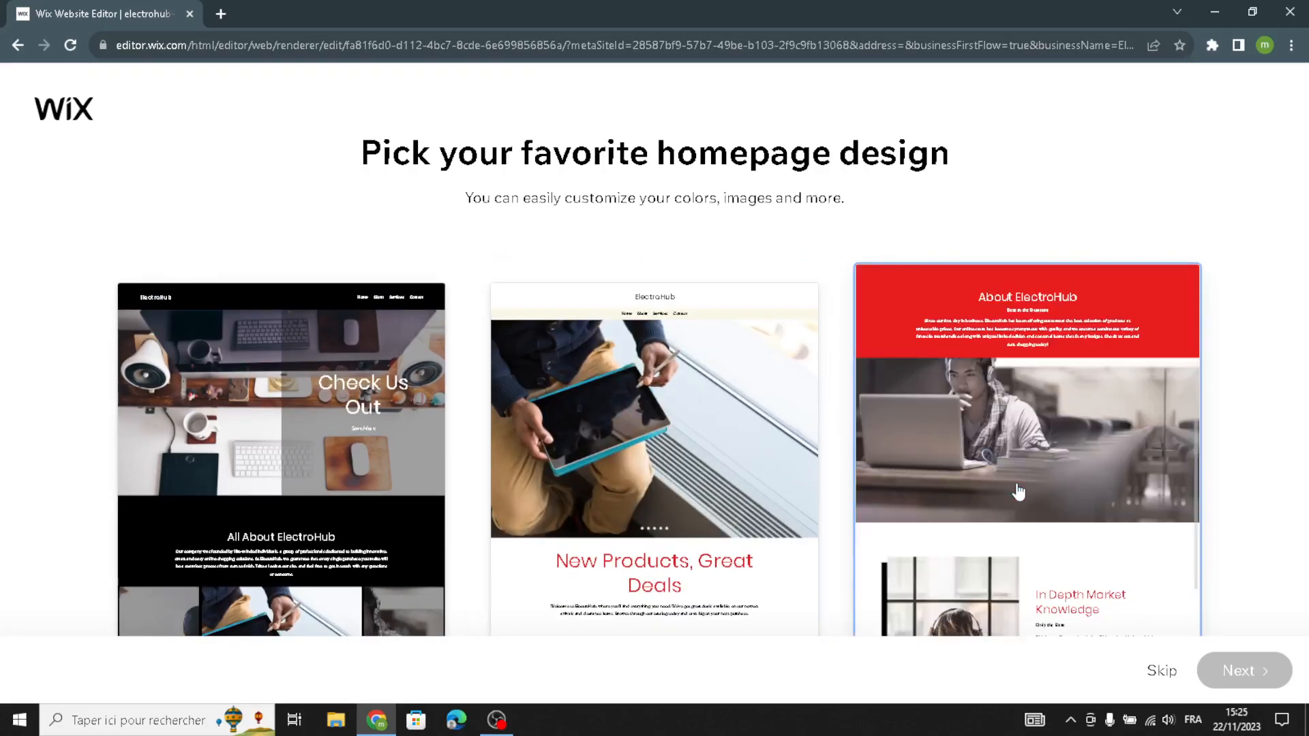
{"action": "left_click", "coordinate": [1068, 462]}
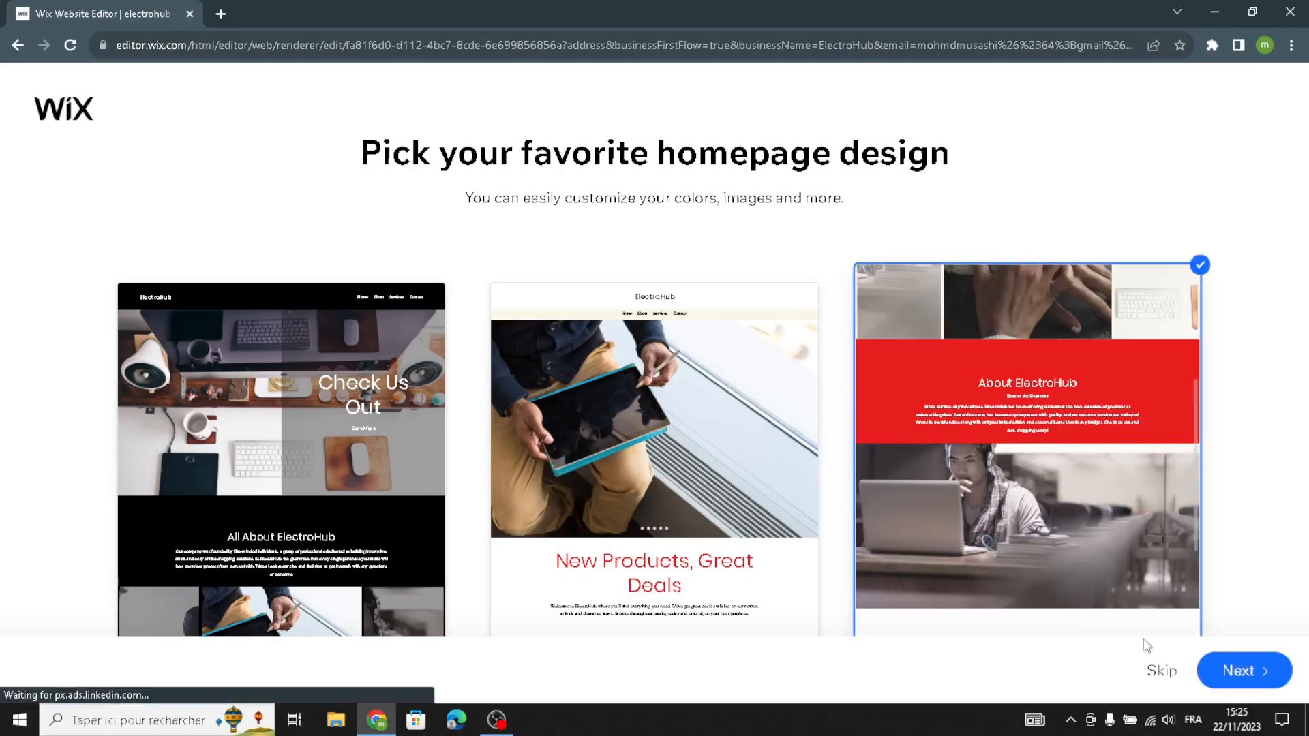
{"action": "left_click", "coordinate": [1207, 671]}
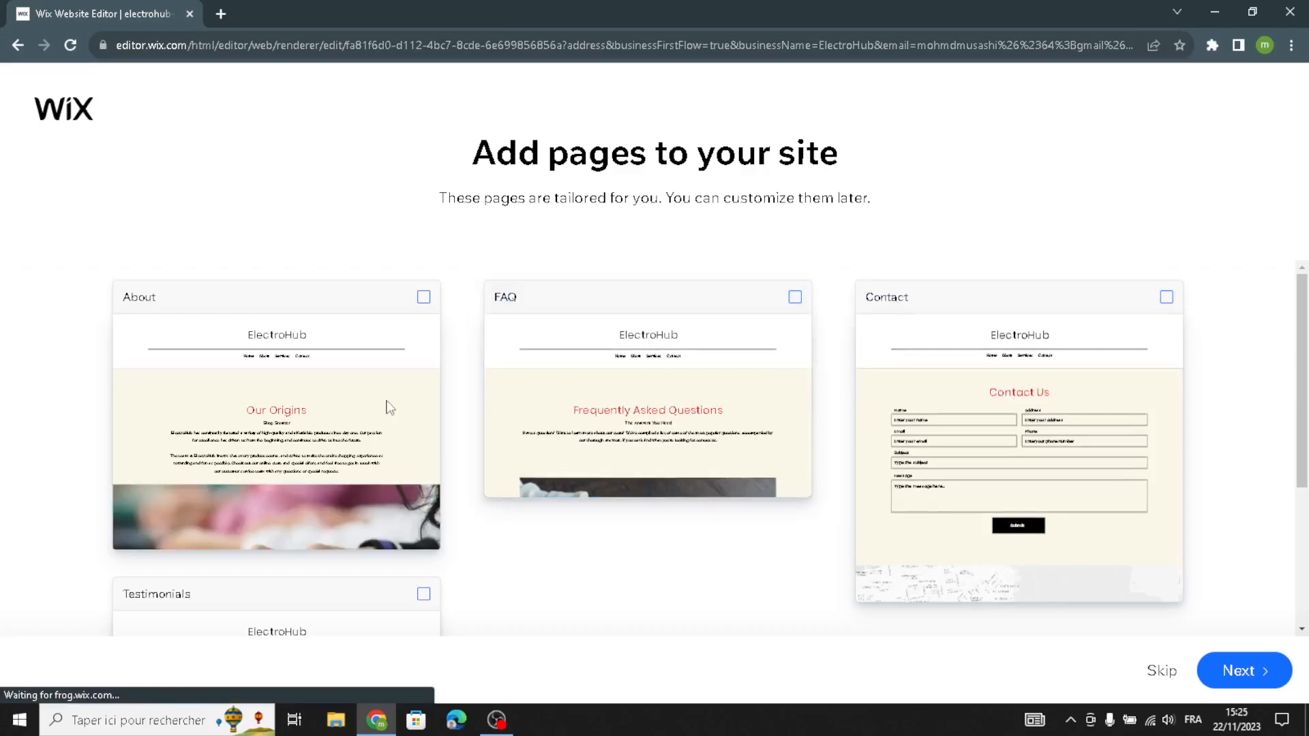
Add the About, FAQ, Contact and Testimonials pages to the site and open the finished site in the editor
{"action": "scroll", "coordinate": [760, 555], "scroll_direction": "down", "scroll_amount": 3}
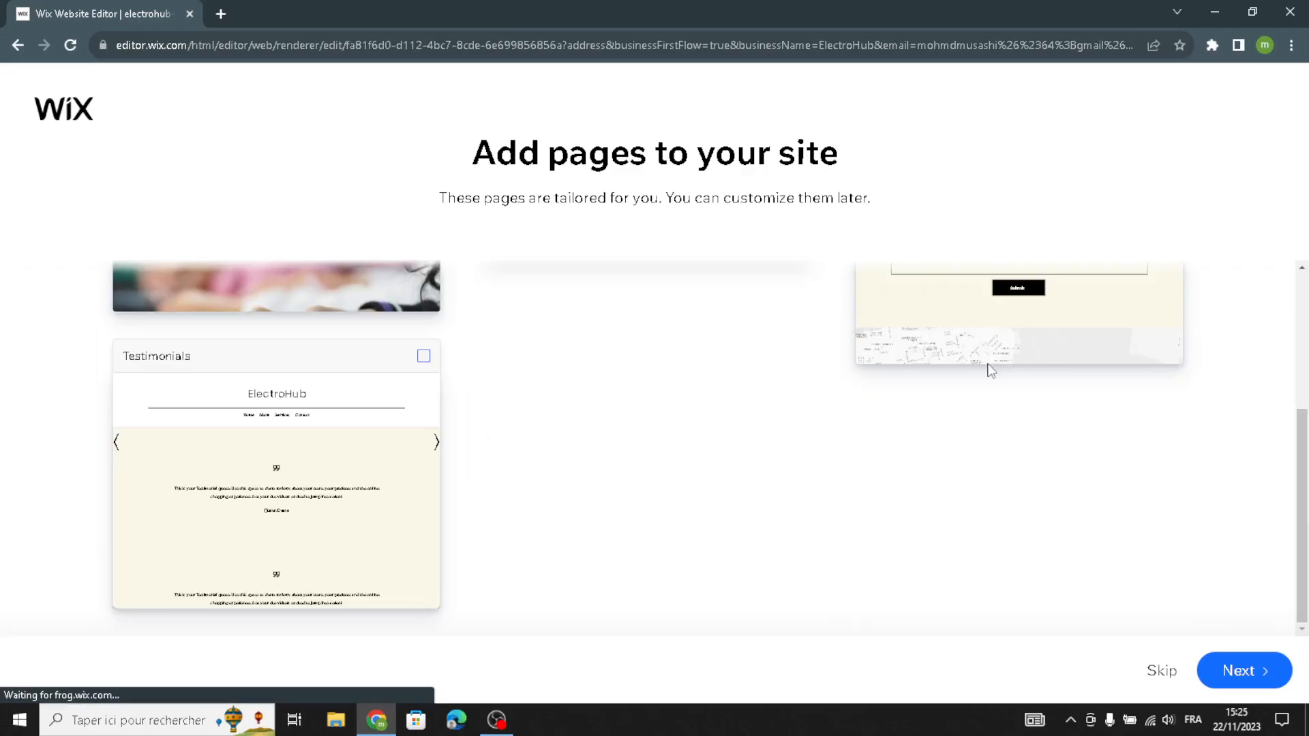
{"action": "scroll", "coordinate": [991, 370], "scroll_direction": "up", "scroll_amount": 3}
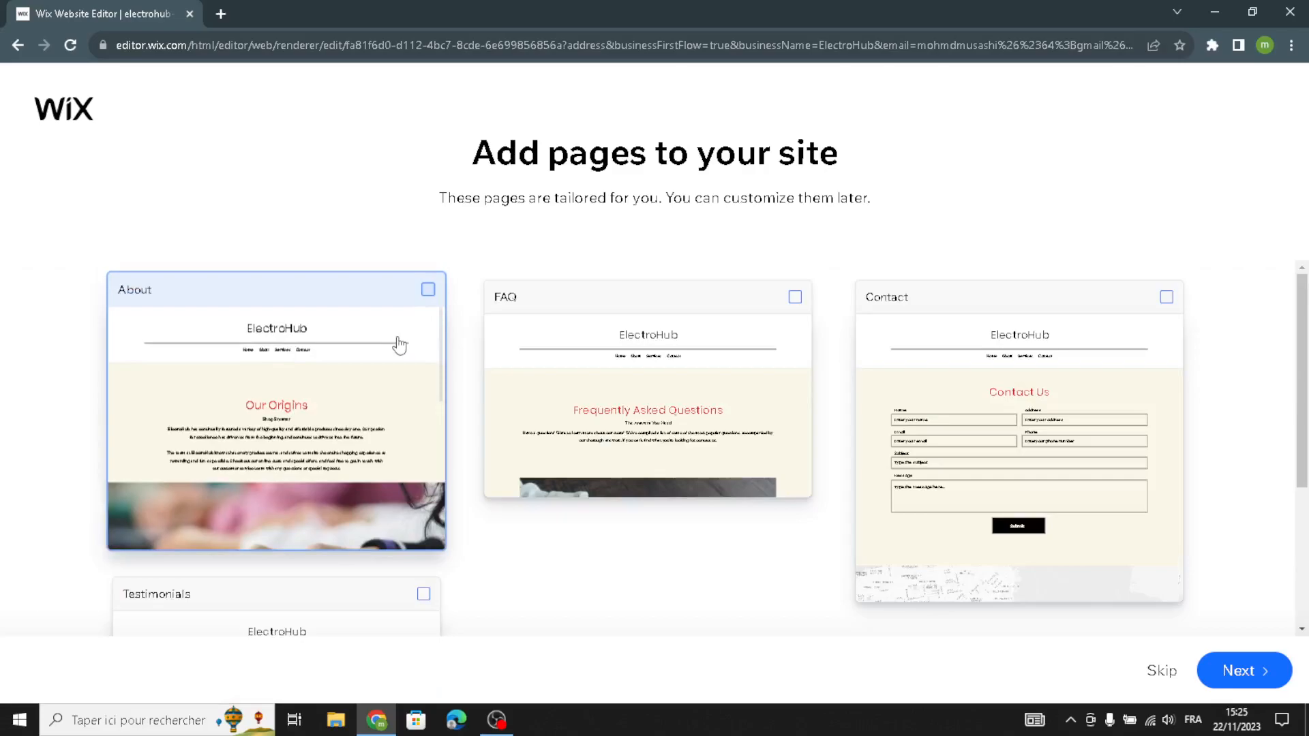
{"action": "left_click", "coordinate": [360, 623]}
{"action": "scroll", "coordinate": [360, 623], "scroll_direction": "down", "scroll_amount": 3}
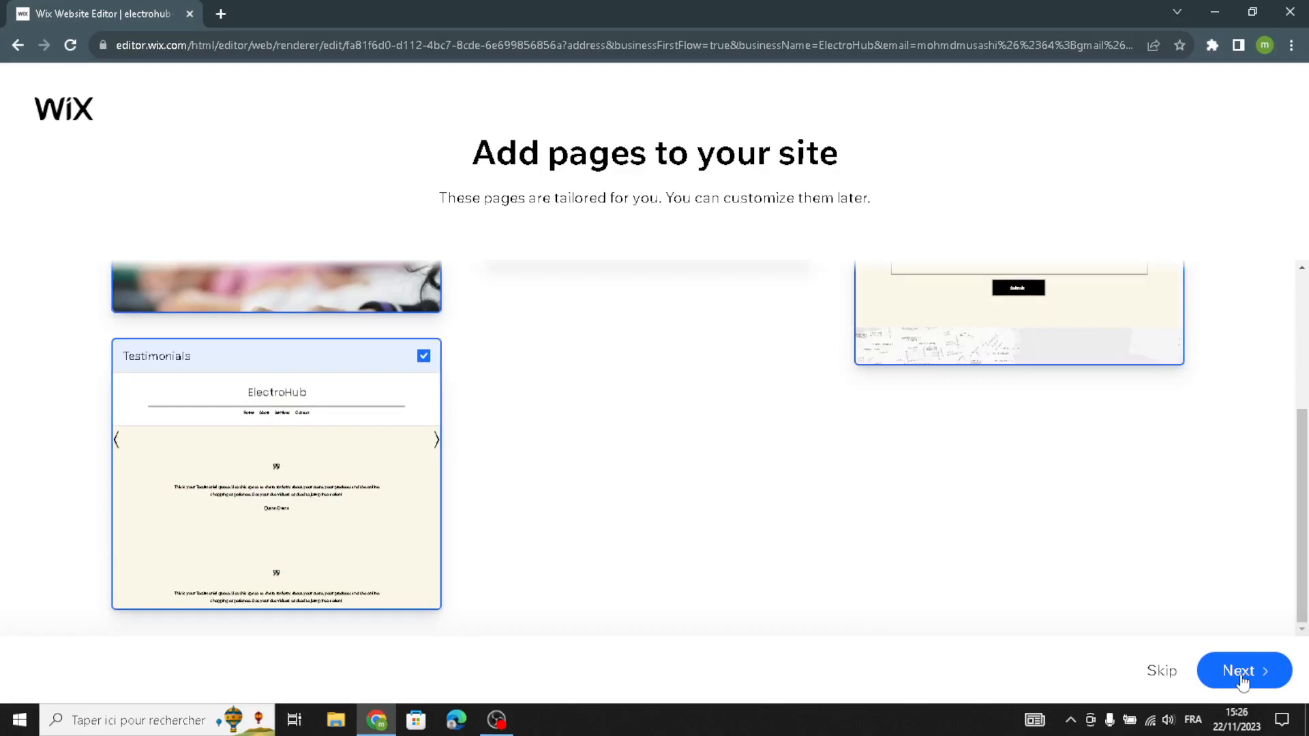
{"action": "left_click", "coordinate": [1241, 676]}
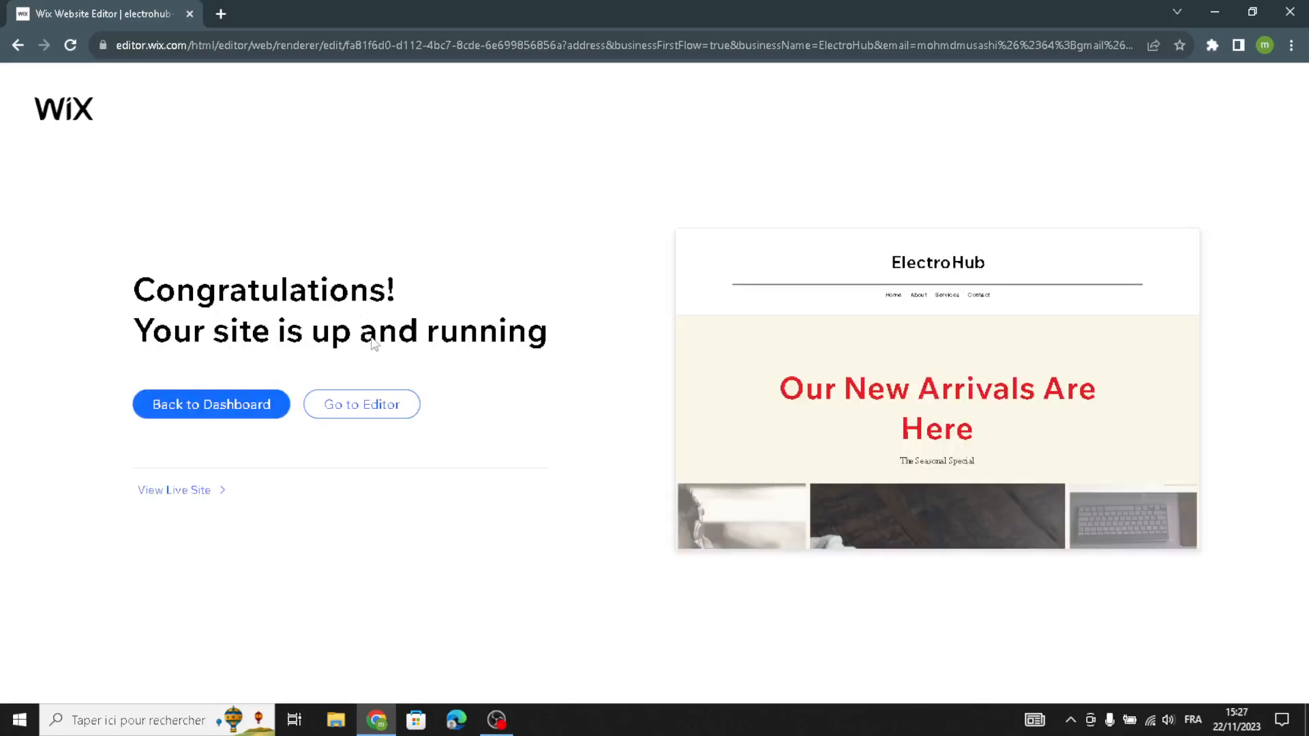
{"action": "left_click", "coordinate": [345, 409]}
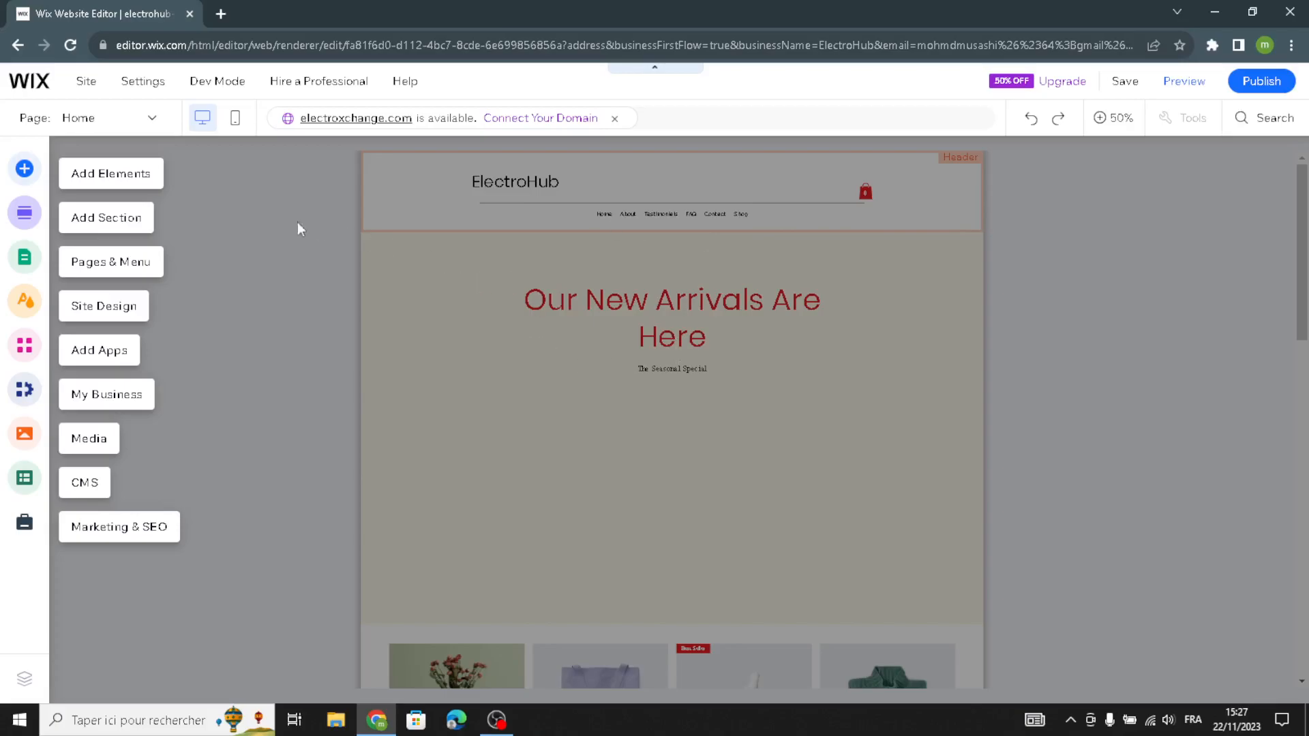
Browse the elements that can be added to the site, including galleries, social, store and community elements
{"action": "left_click", "coordinate": [145, 179]}
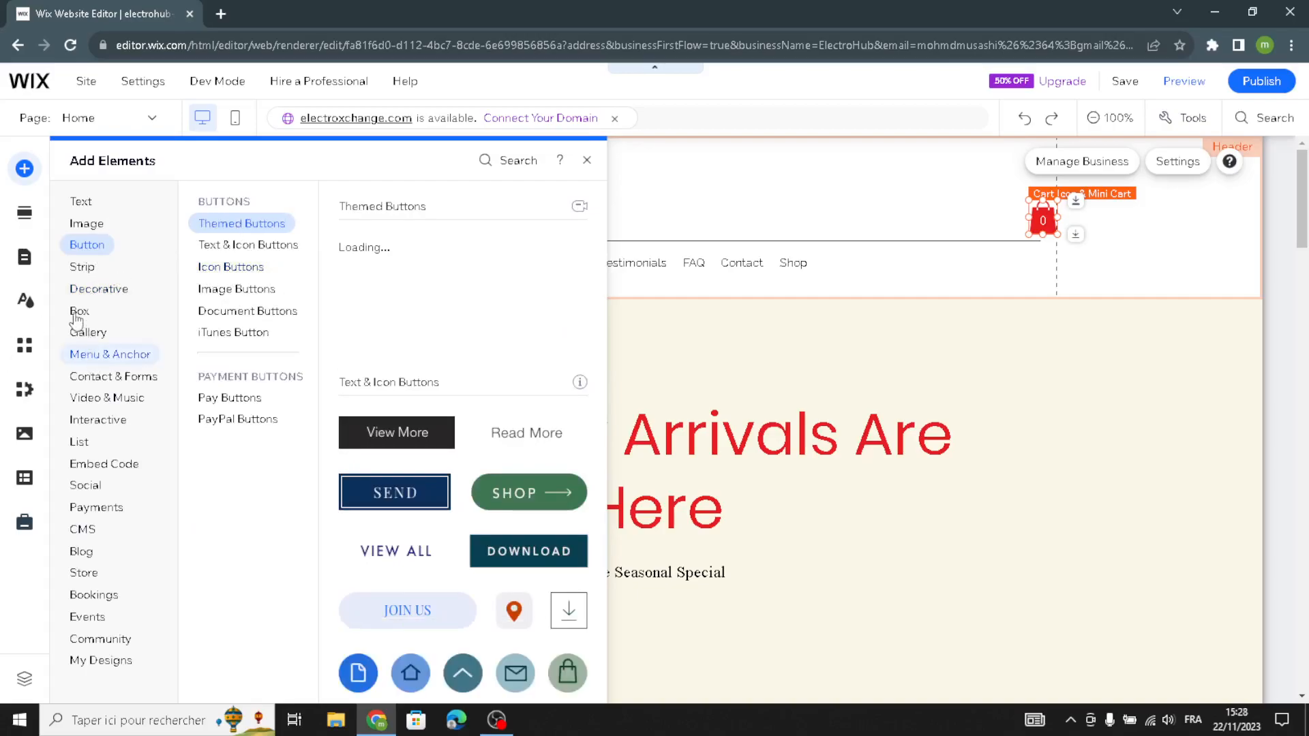
{"action": "mouse_move", "coordinate": [88, 332]}
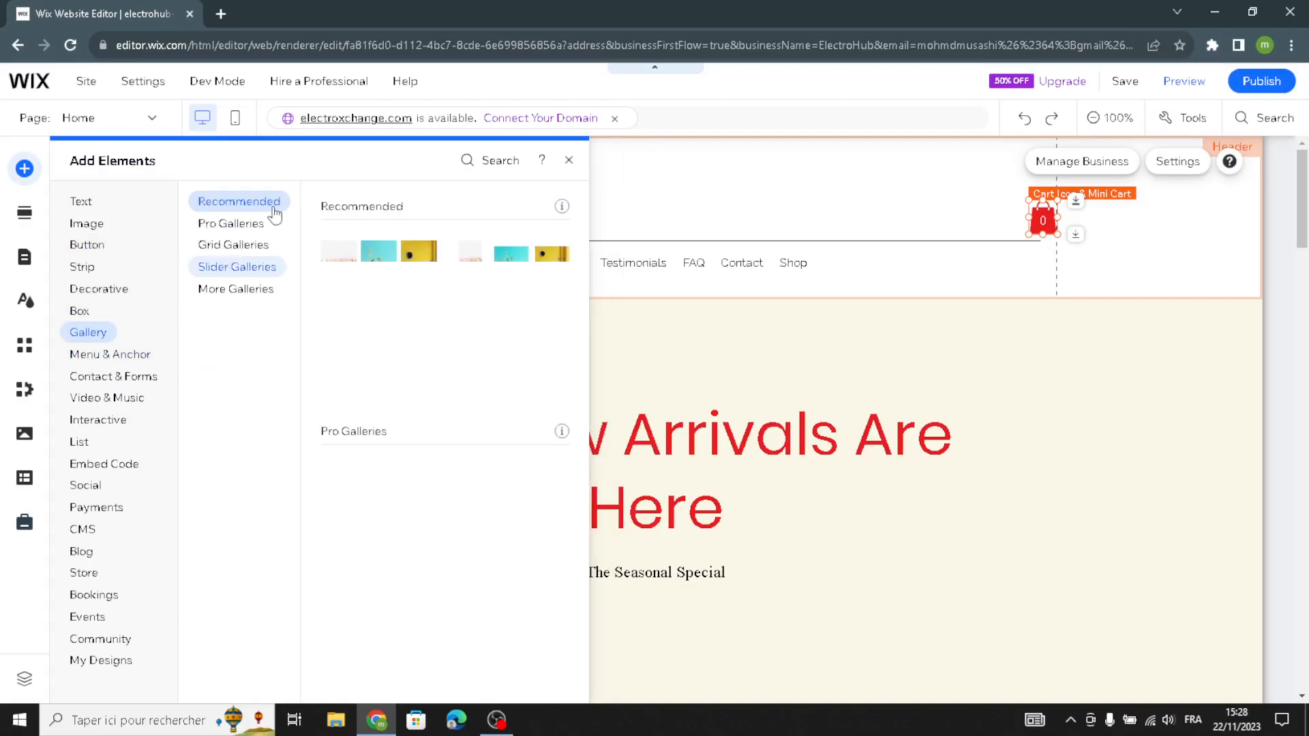
{"action": "left_click", "coordinate": [219, 245]}
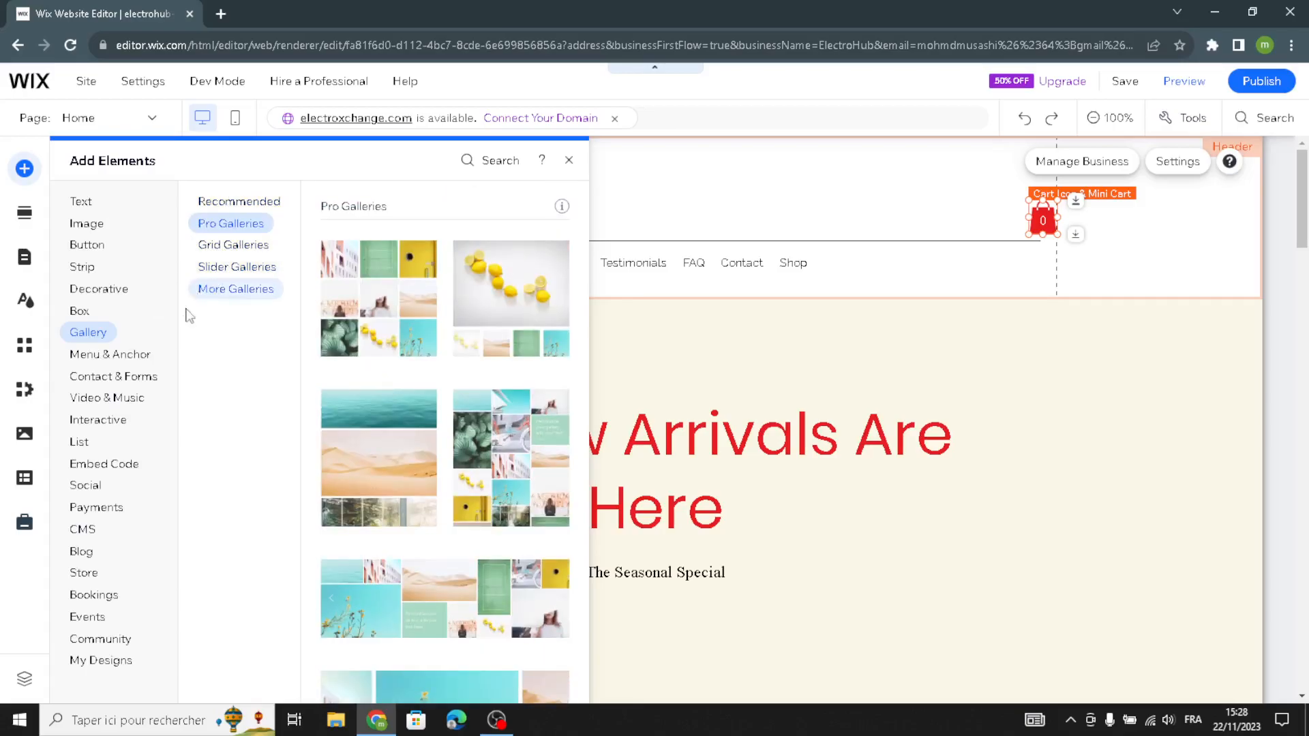
{"action": "mouse_move", "coordinate": [78, 508]}
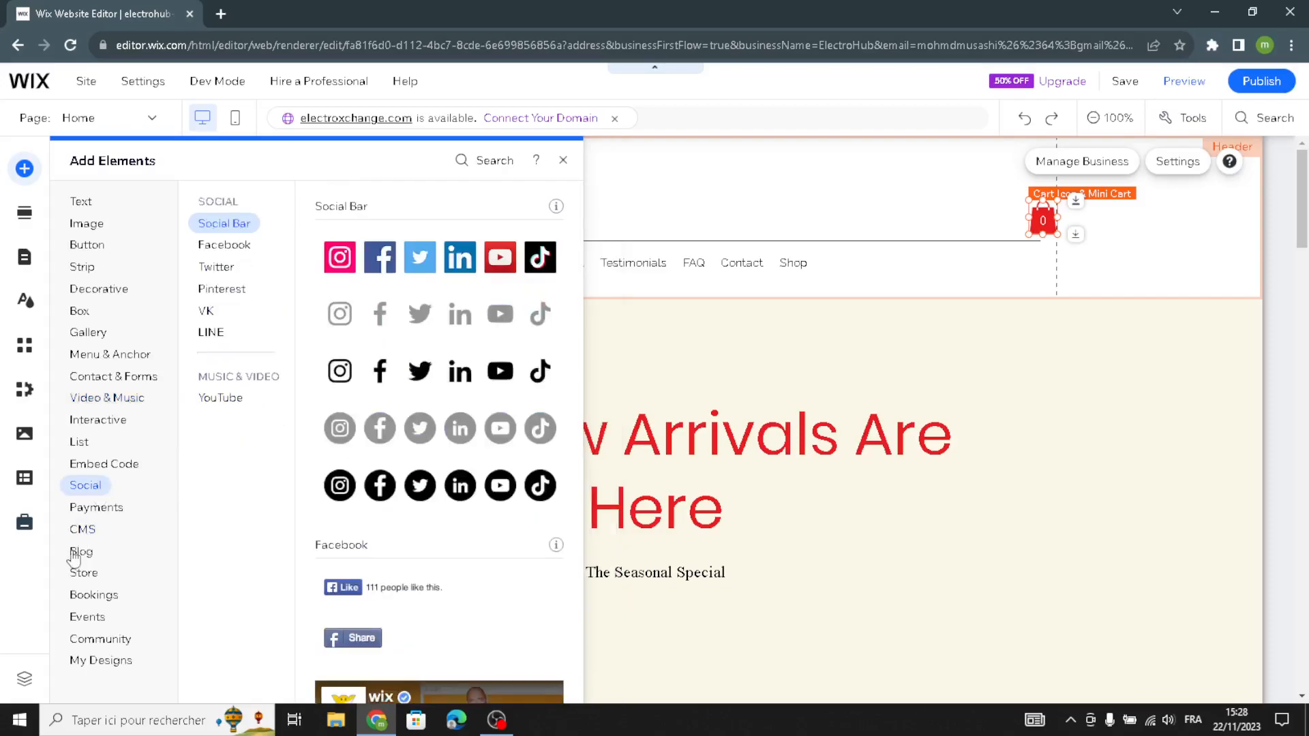
{"action": "mouse_move", "coordinate": [85, 572]}
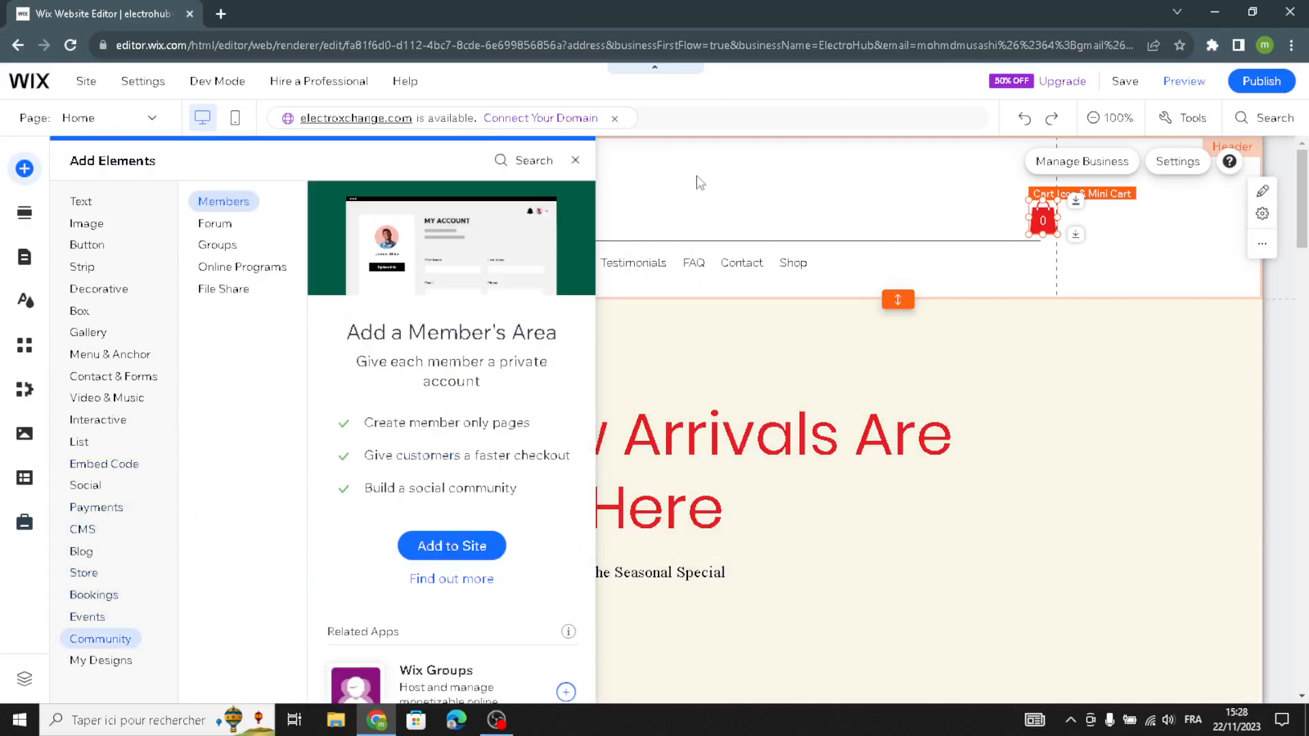
{"action": "left_click", "coordinate": [578, 165]}
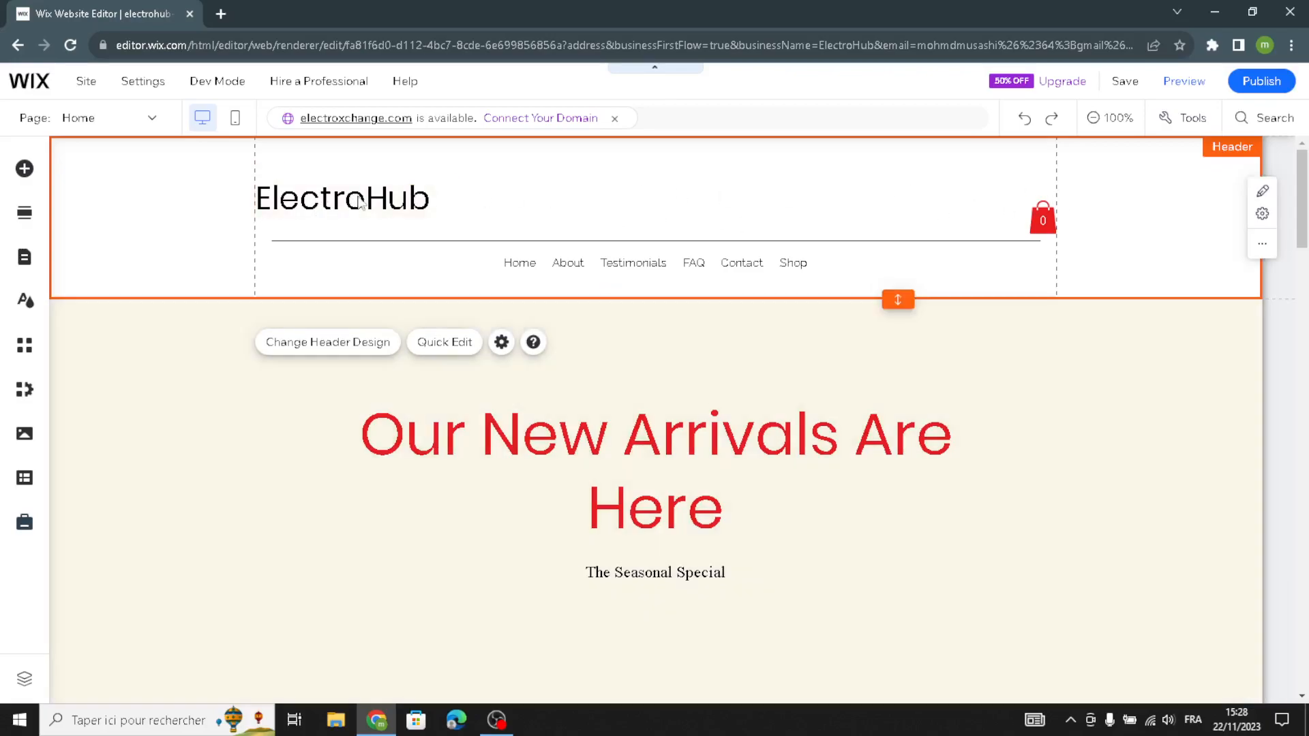
Move the ElectroHub title to the middle of the header and open its text settings
{"action": "left_click_drag", "start_coordinate": [360, 200], "coordinate": [635, 202]}
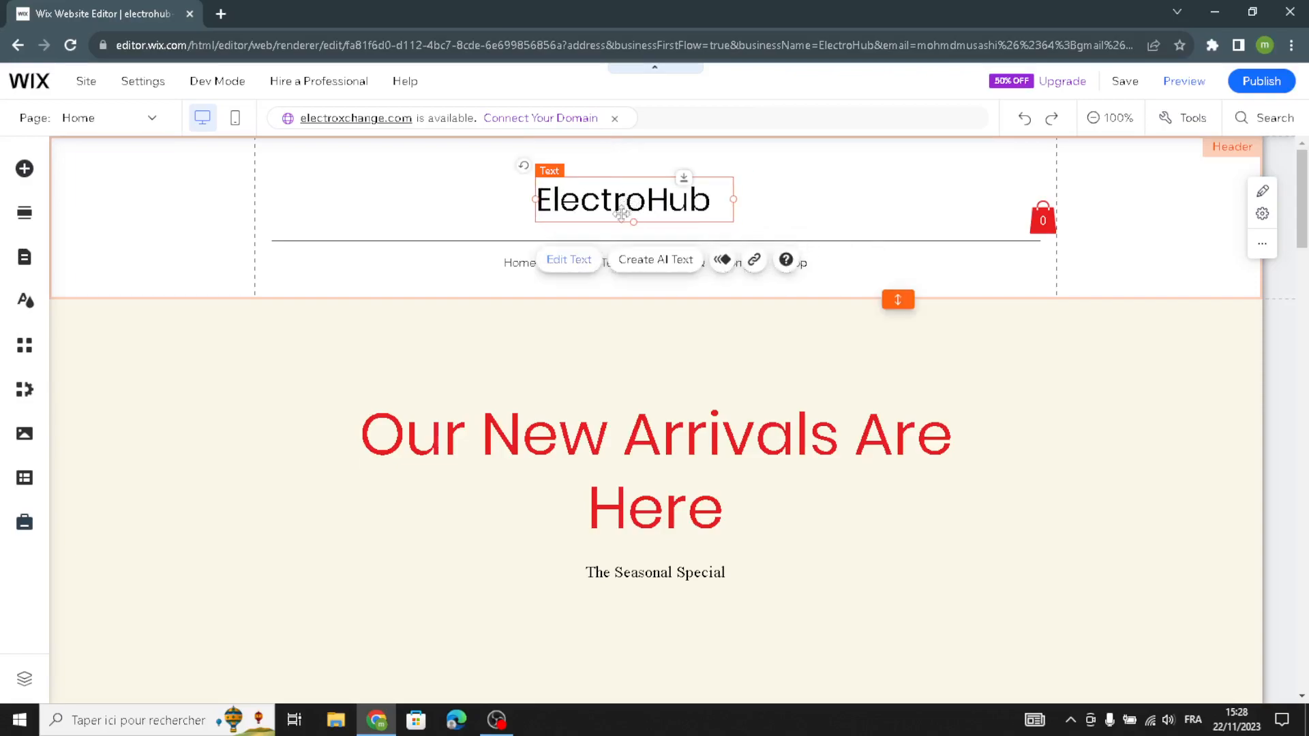
{"action": "left_click", "coordinate": [566, 263]}
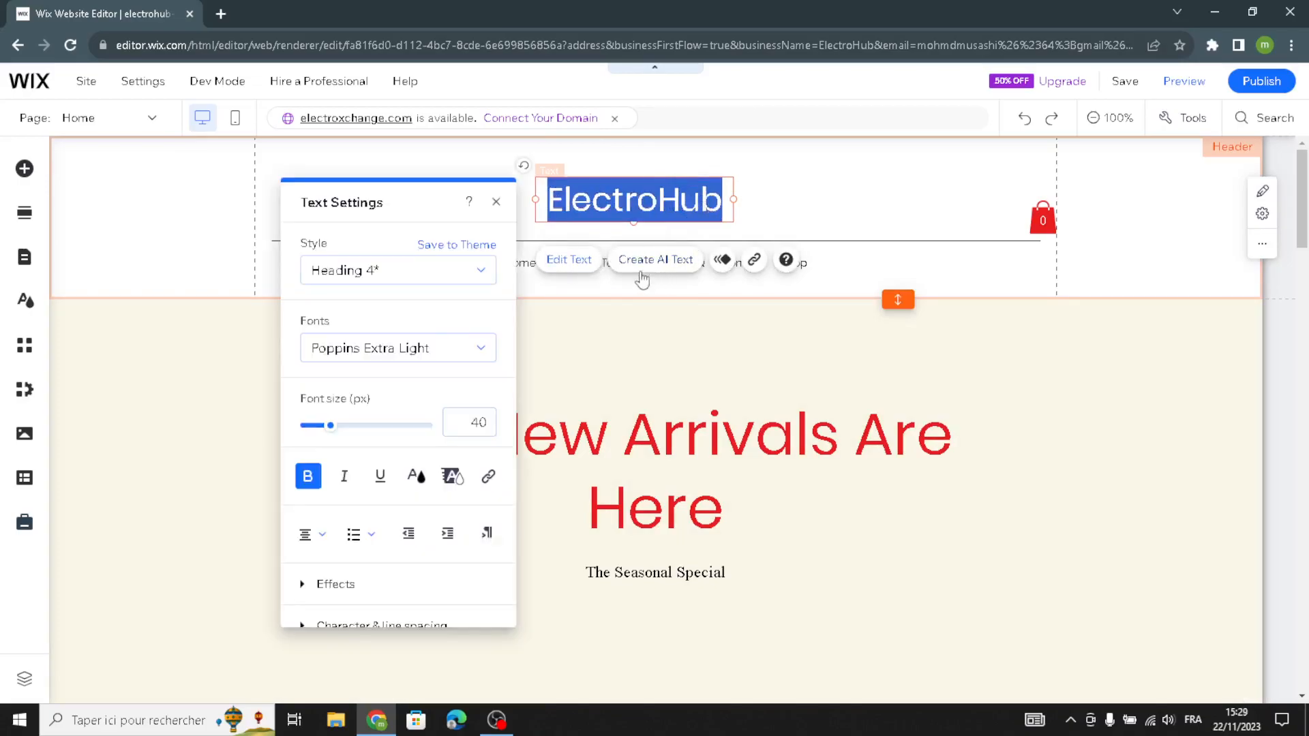
Open the AI Text Creator for the header title, enter electronics as the business type, and leave the title's text editing
{"action": "left_click", "coordinate": [639, 262]}
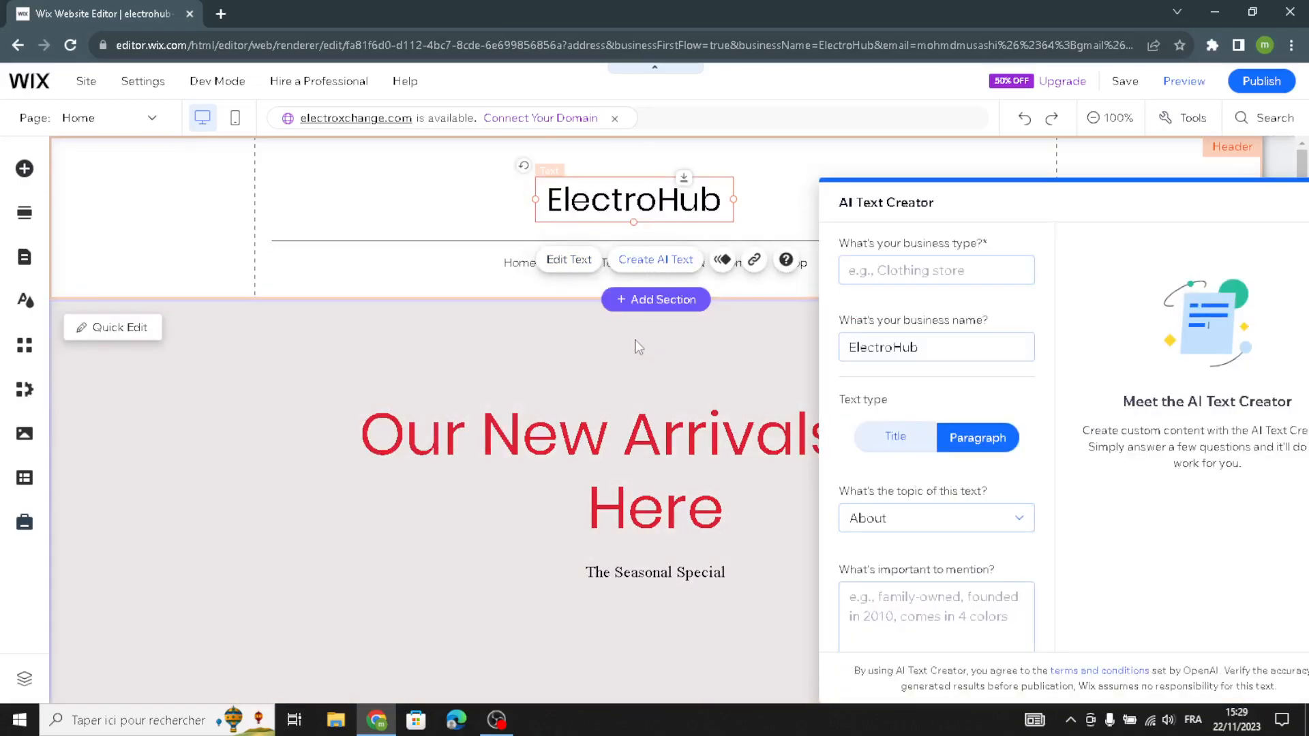
{"action": "left_click", "coordinate": [895, 271]}
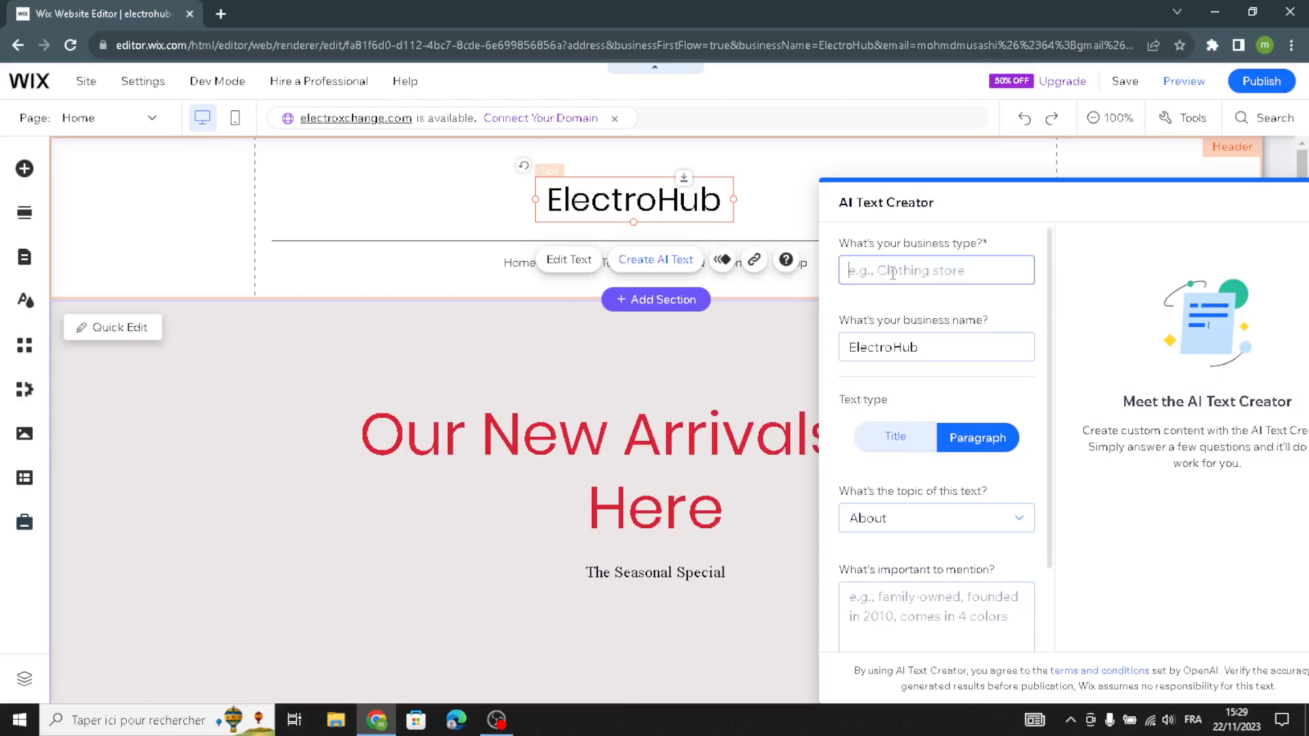
{"action": "type", "text": "electronics"}
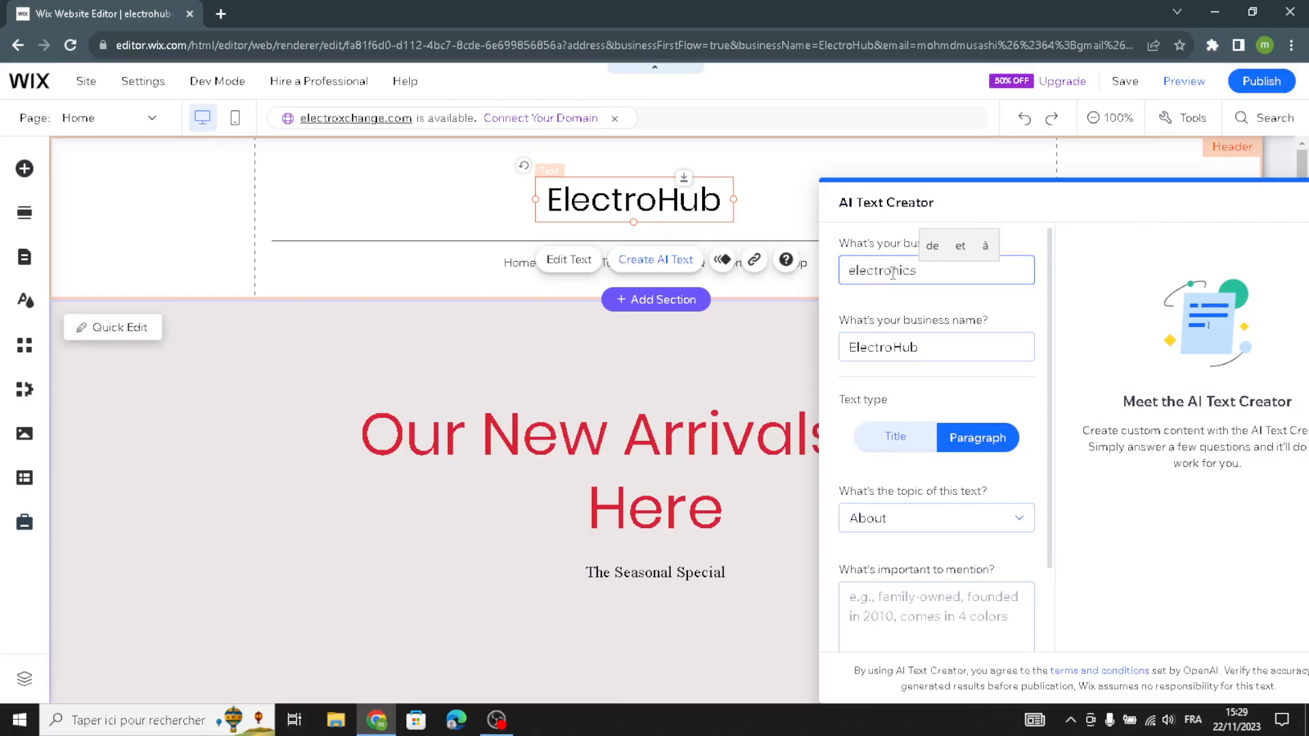
{"action": "key", "text": "Return"}
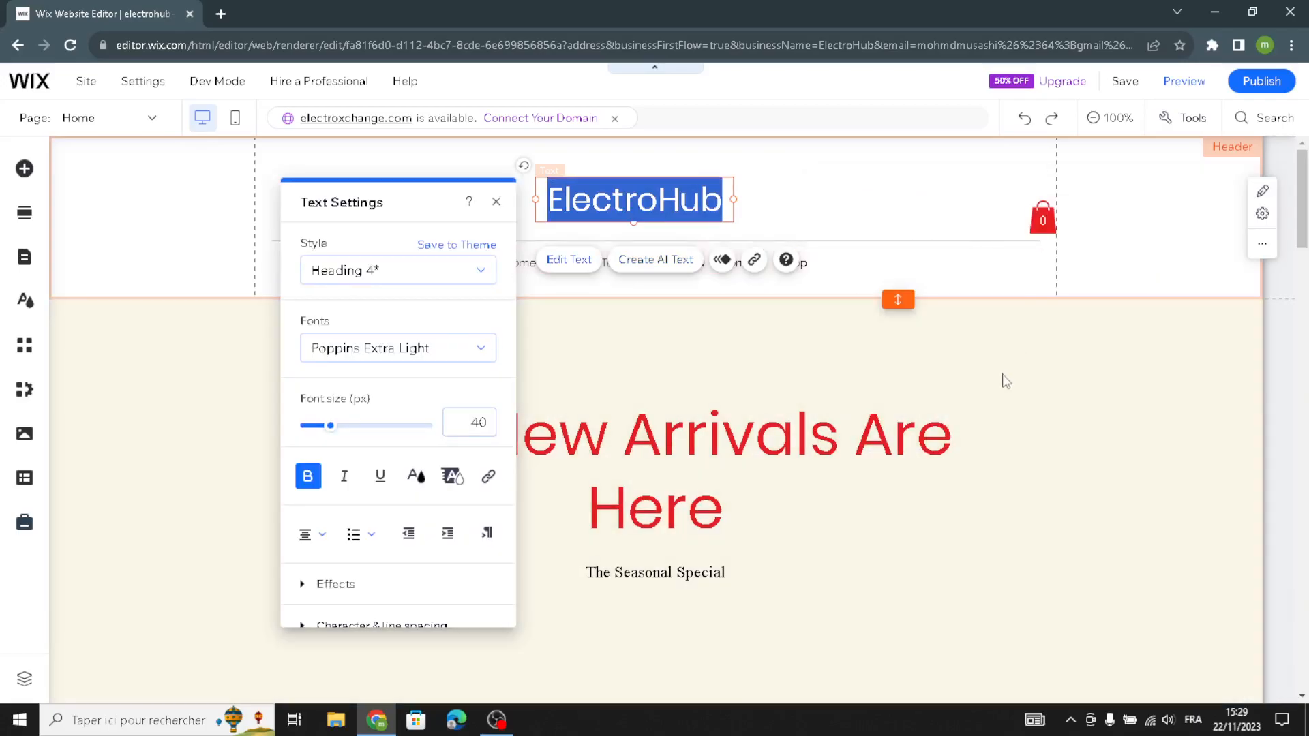
{"action": "left_click", "coordinate": [976, 360]}
Replace the Welcome section's title with "Welcome to our site for online electronics accessories" using Quick Edit
{"action": "scroll", "coordinate": [776, 375], "scroll_direction": "down", "scroll_amount": 2}
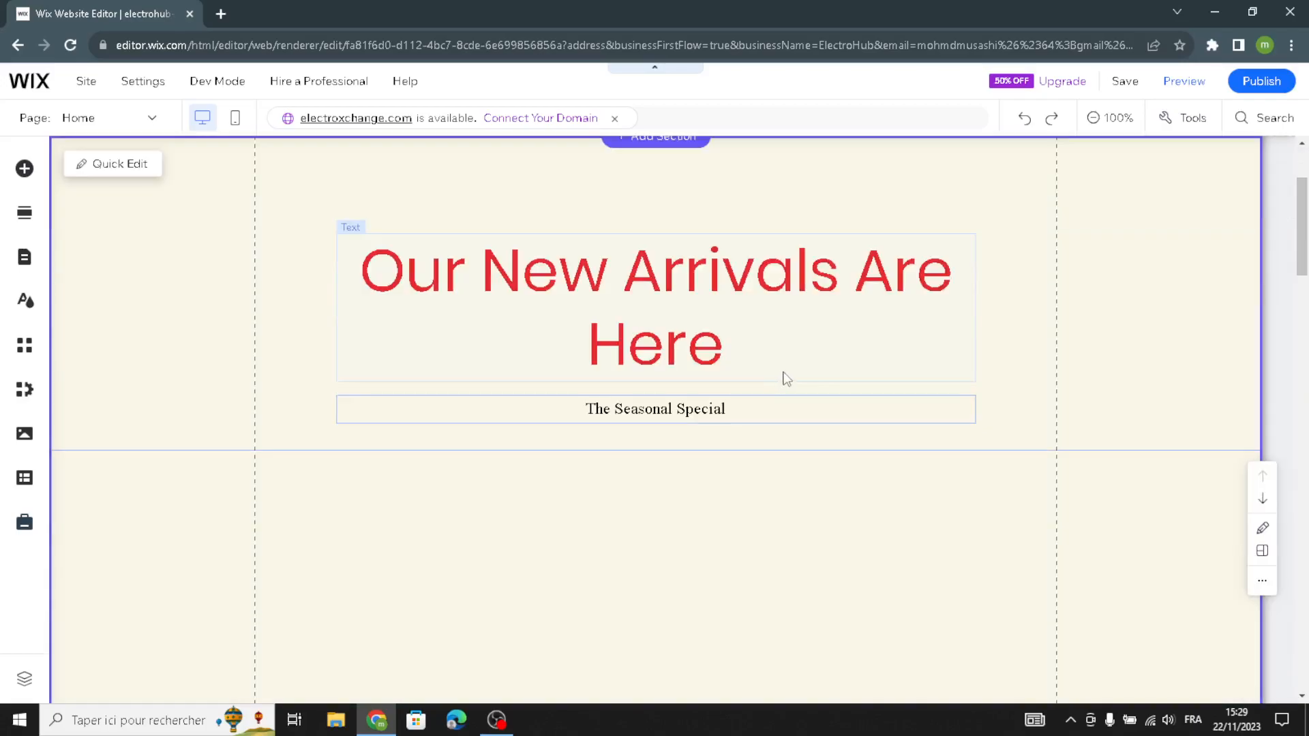
{"action": "scroll", "coordinate": [813, 376], "scroll_direction": "down", "scroll_amount": 1}
{"action": "scroll", "coordinate": [792, 381], "scroll_direction": "up", "scroll_amount": 3}
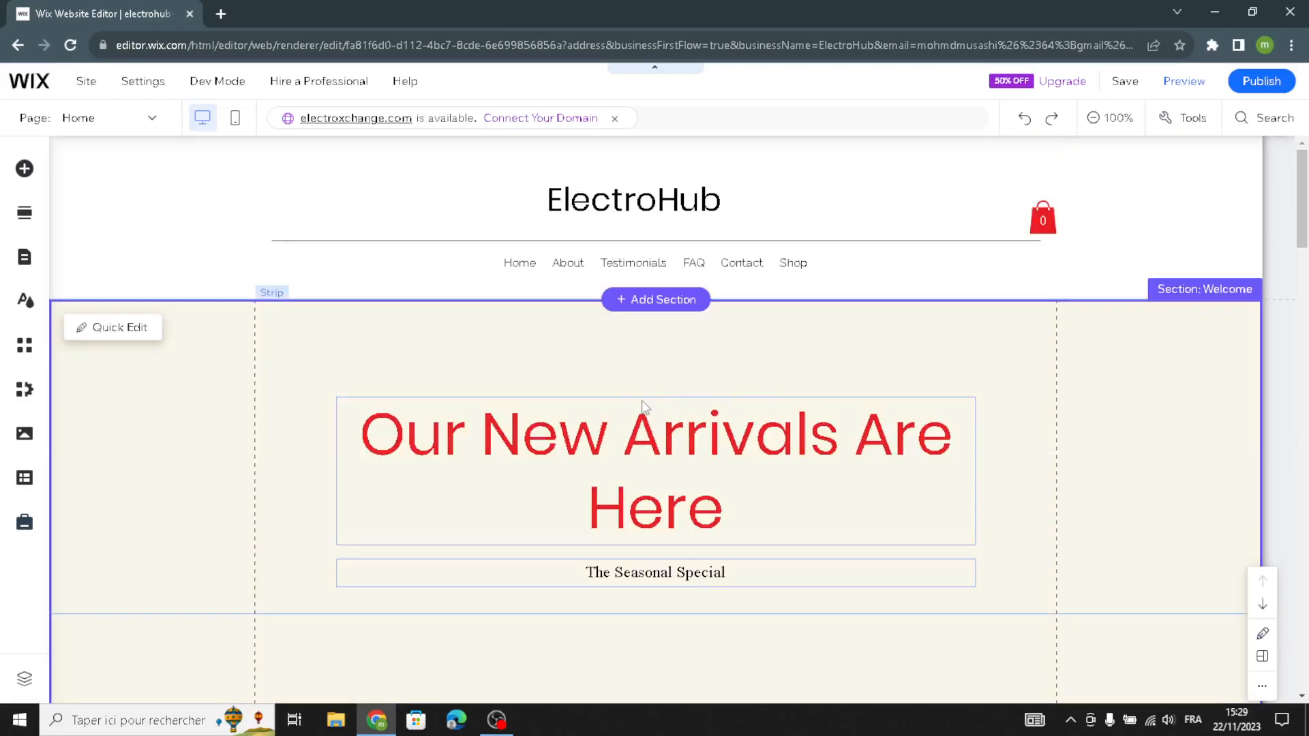
{"action": "scroll", "coordinate": [788, 415], "scroll_direction": "down", "scroll_amount": 1}
{"action": "left_click", "coordinate": [135, 254]}
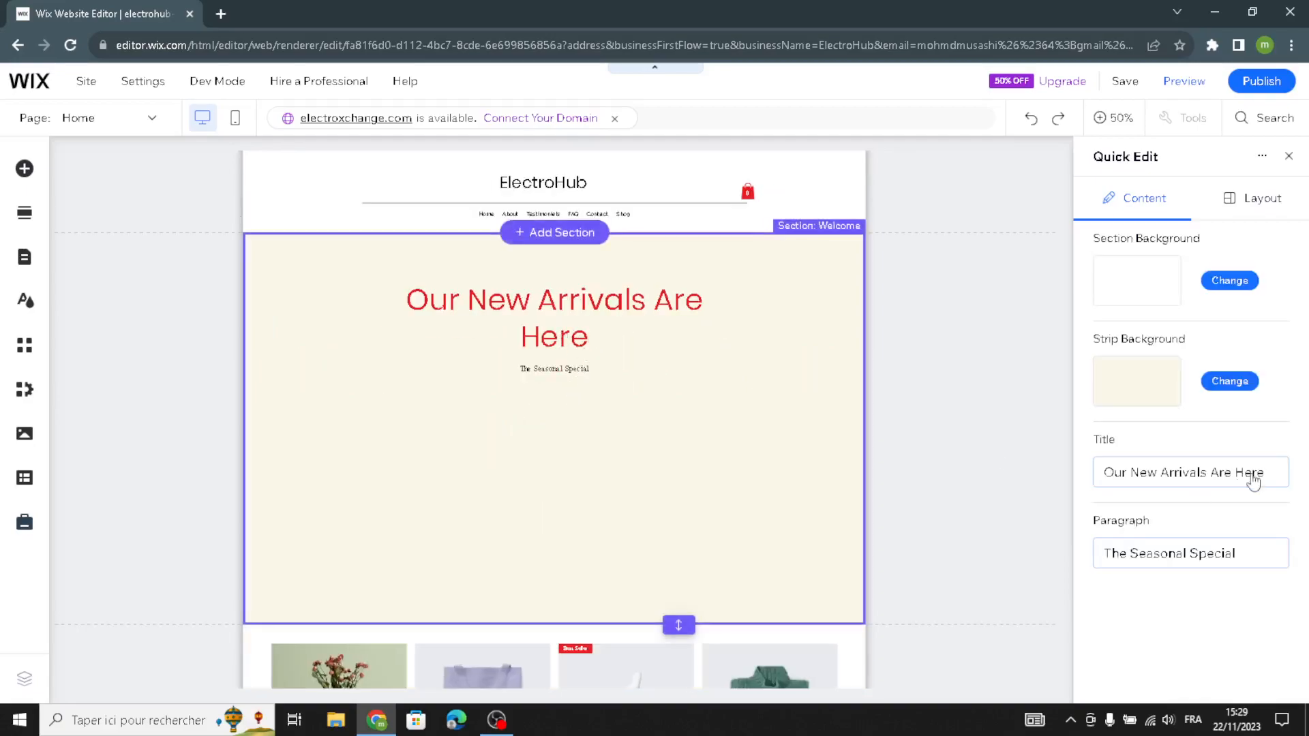
{"action": "left_click", "coordinate": [1194, 483]}
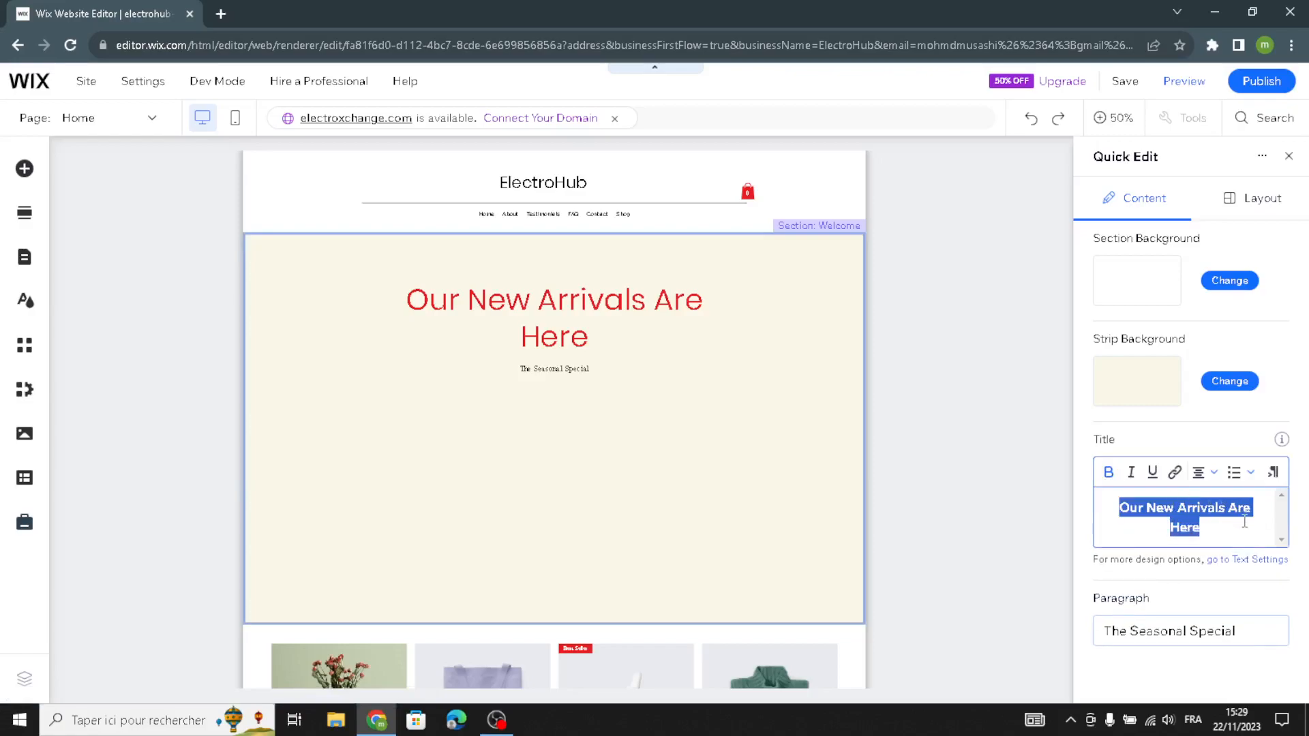
{"action": "type", "text": "w"}
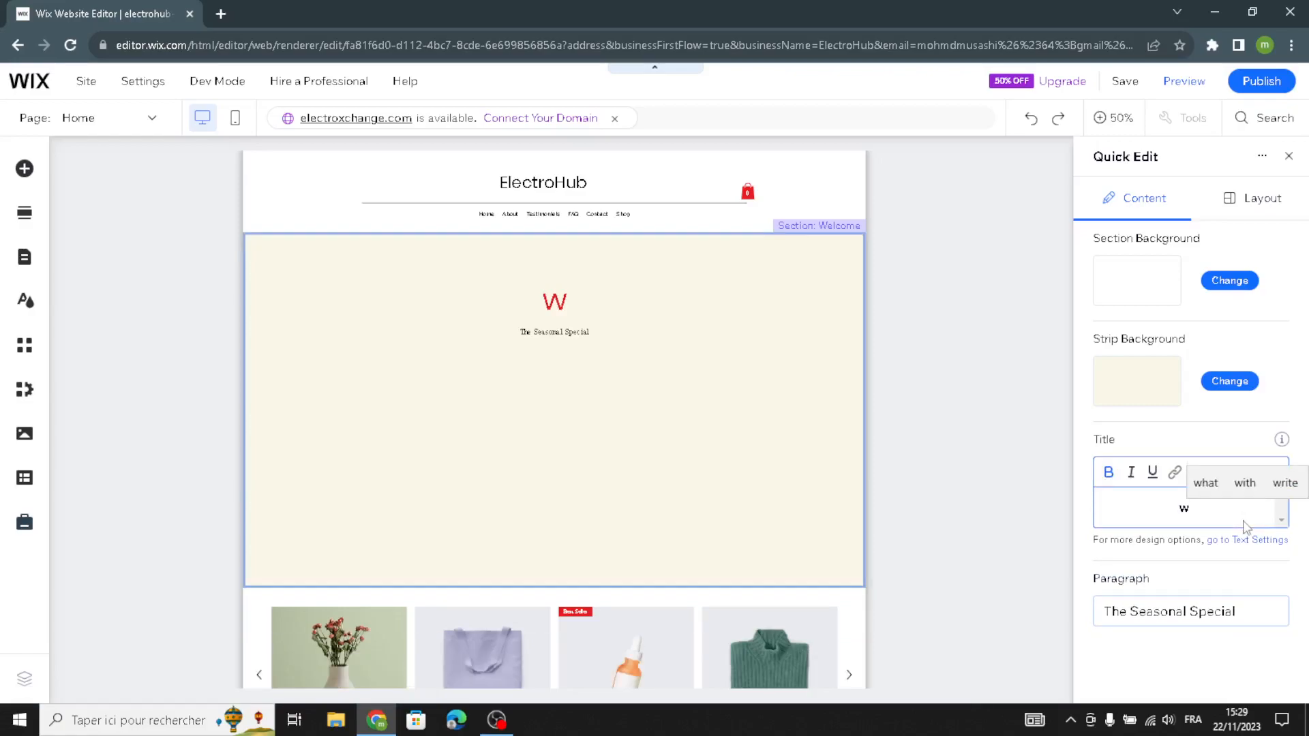
{"action": "key", "text": "BackSpace"}
{"action": "type", "text": "Welcome to"}
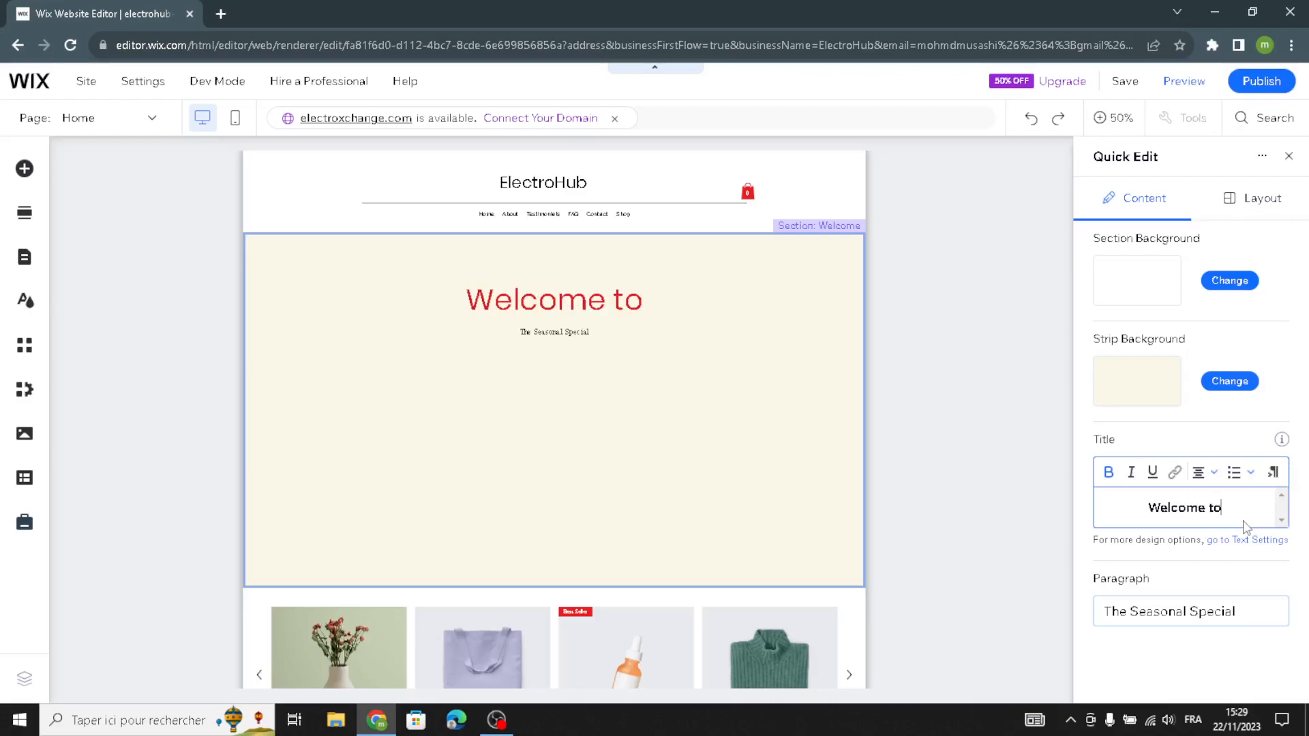
{"action": "type", "text": " our site "}
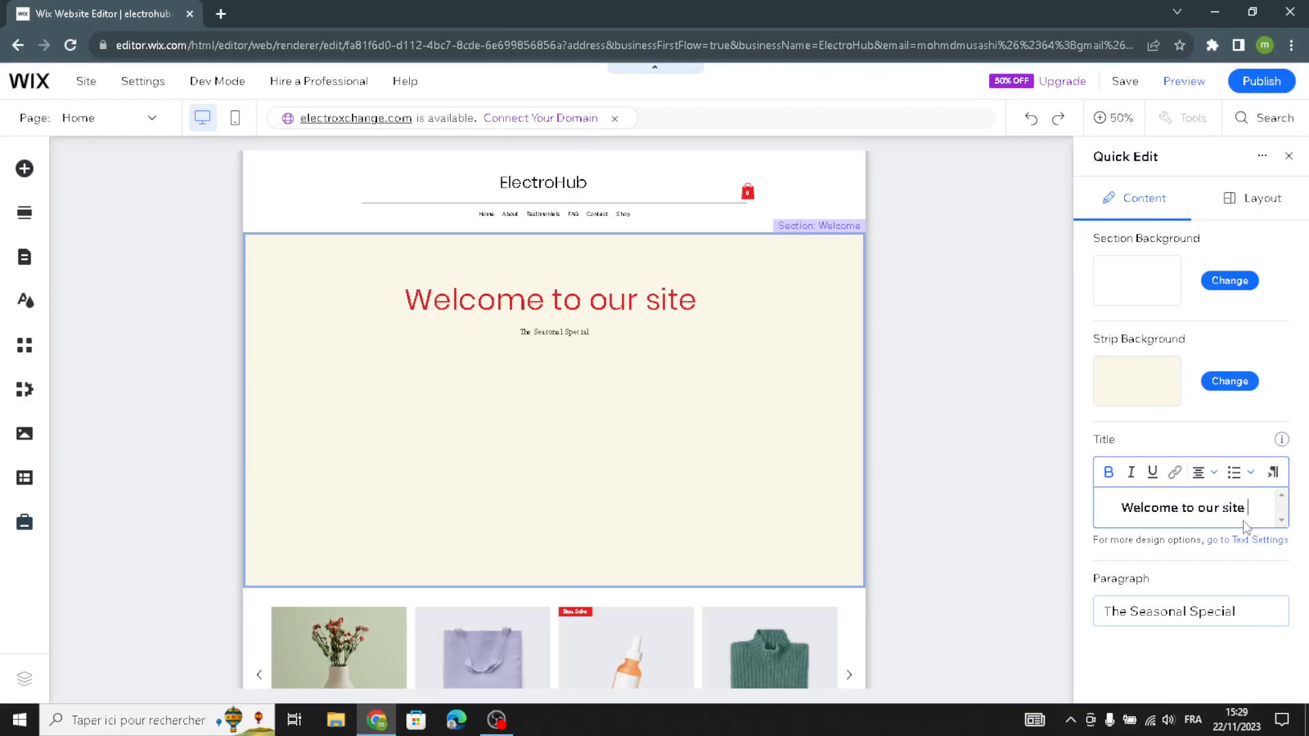
{"action": "type", "text": "for e"}
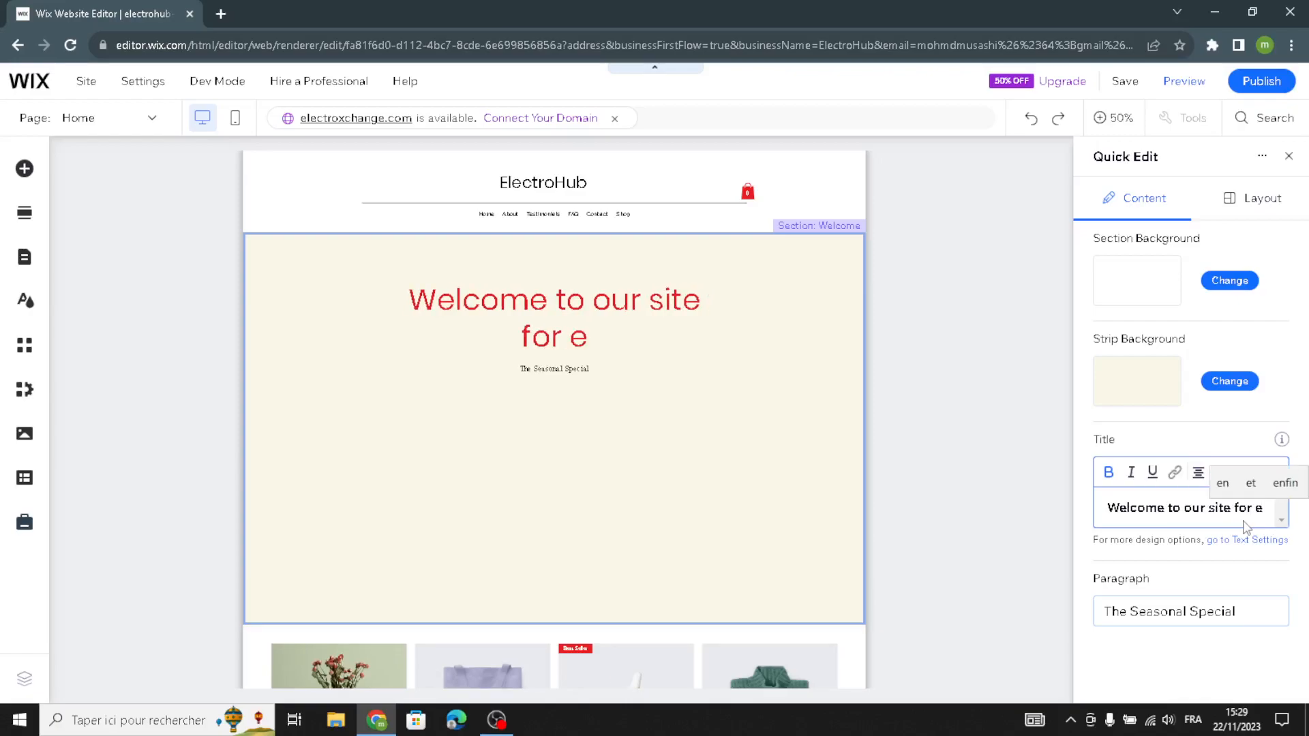
{"action": "key", "text": "BackSpace"}
{"action": "type", "text": "onli"}
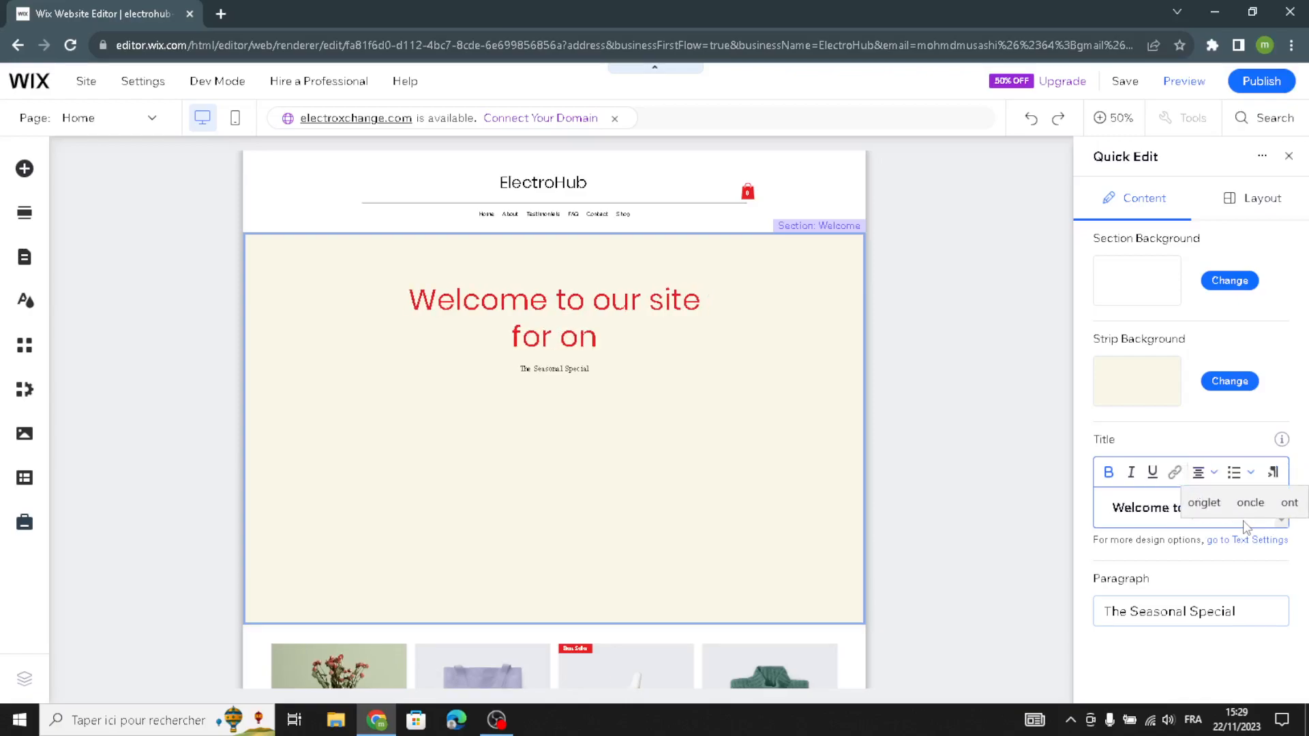
{"action": "type", "text": "ne ele"}
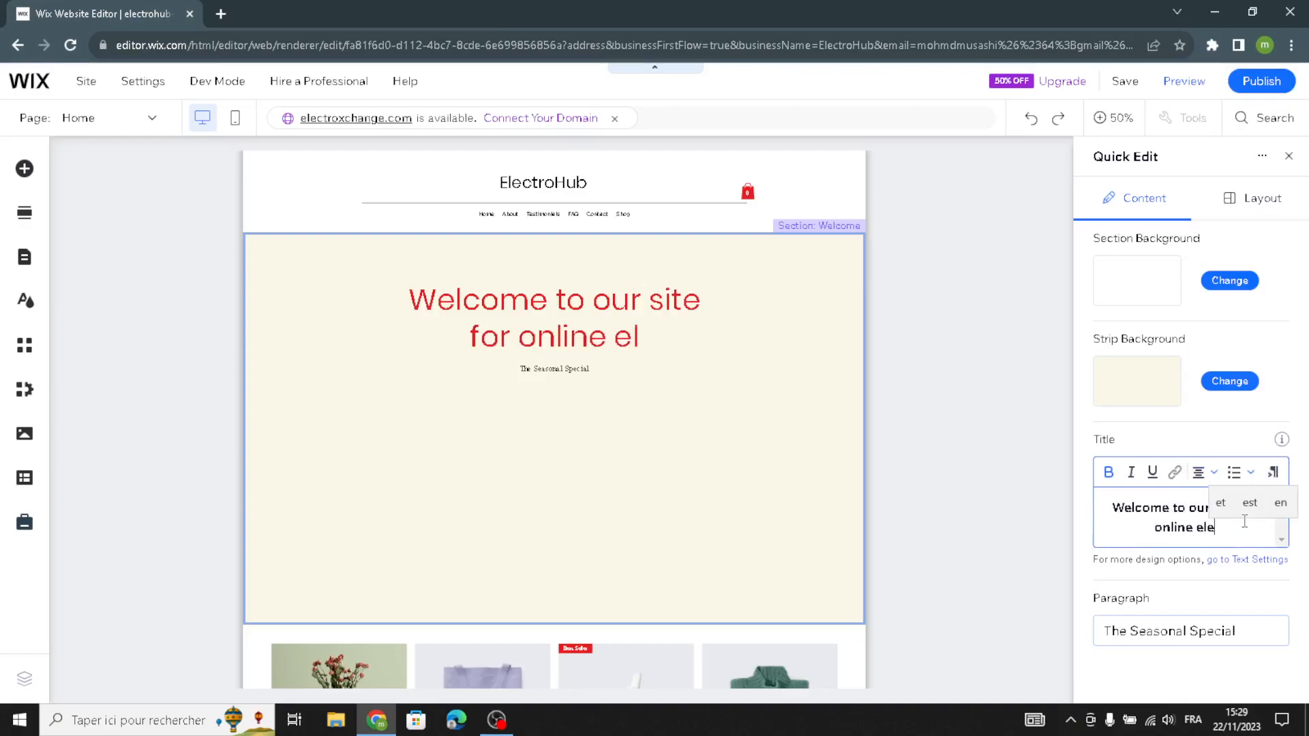
{"action": "type", "text": "ctronics"}
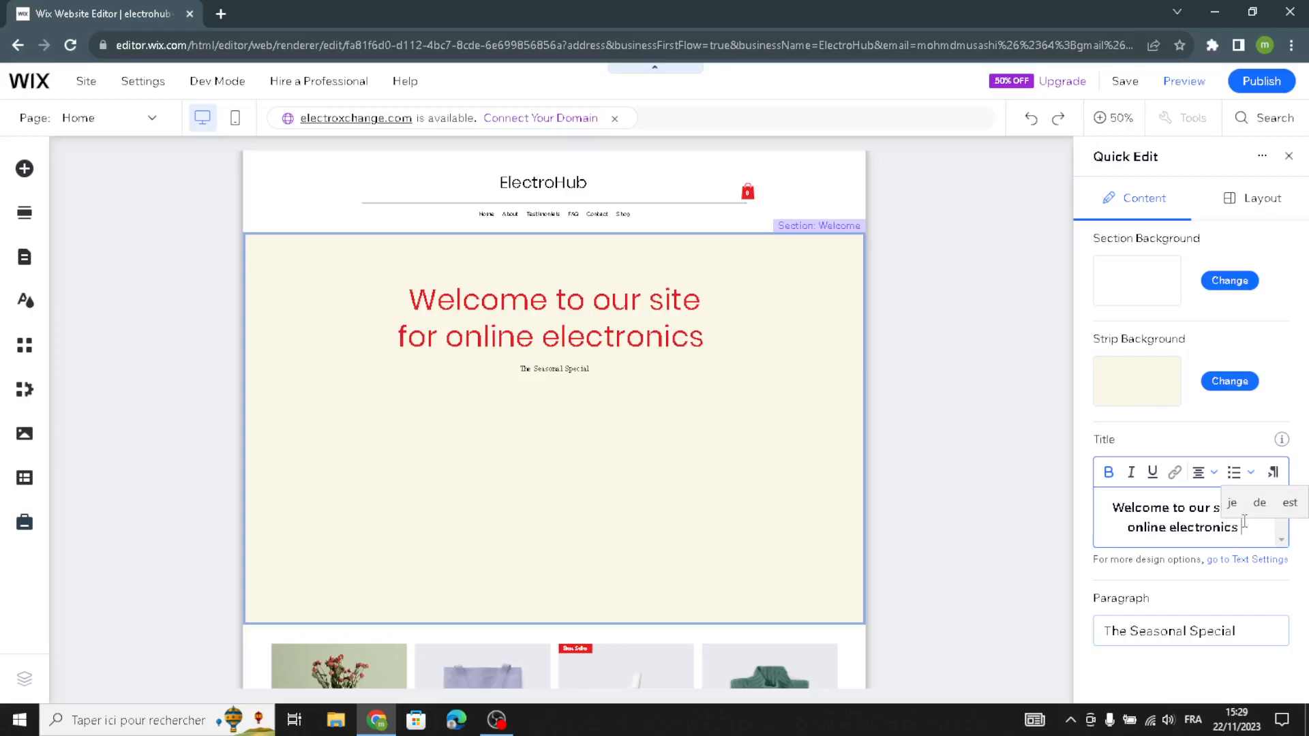
{"action": "key", "text": "BackSpace"}
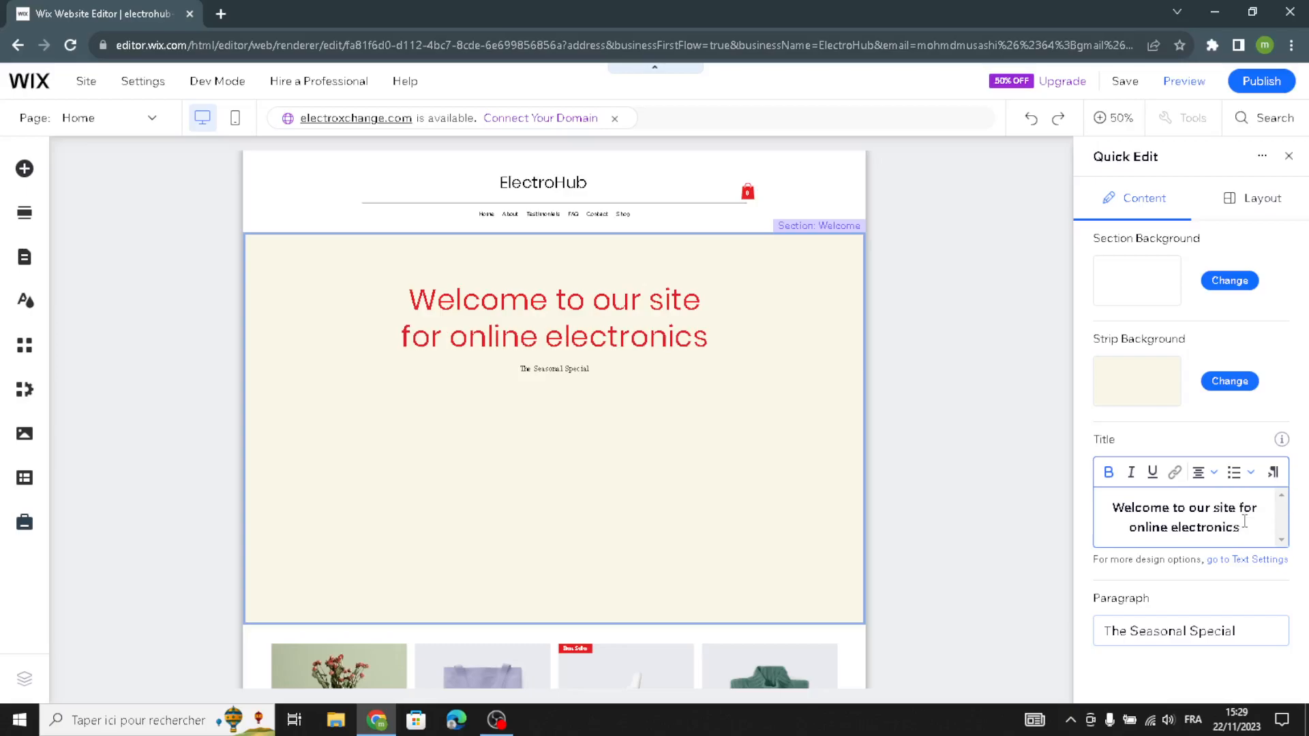
{"action": "type", "text": "access"}
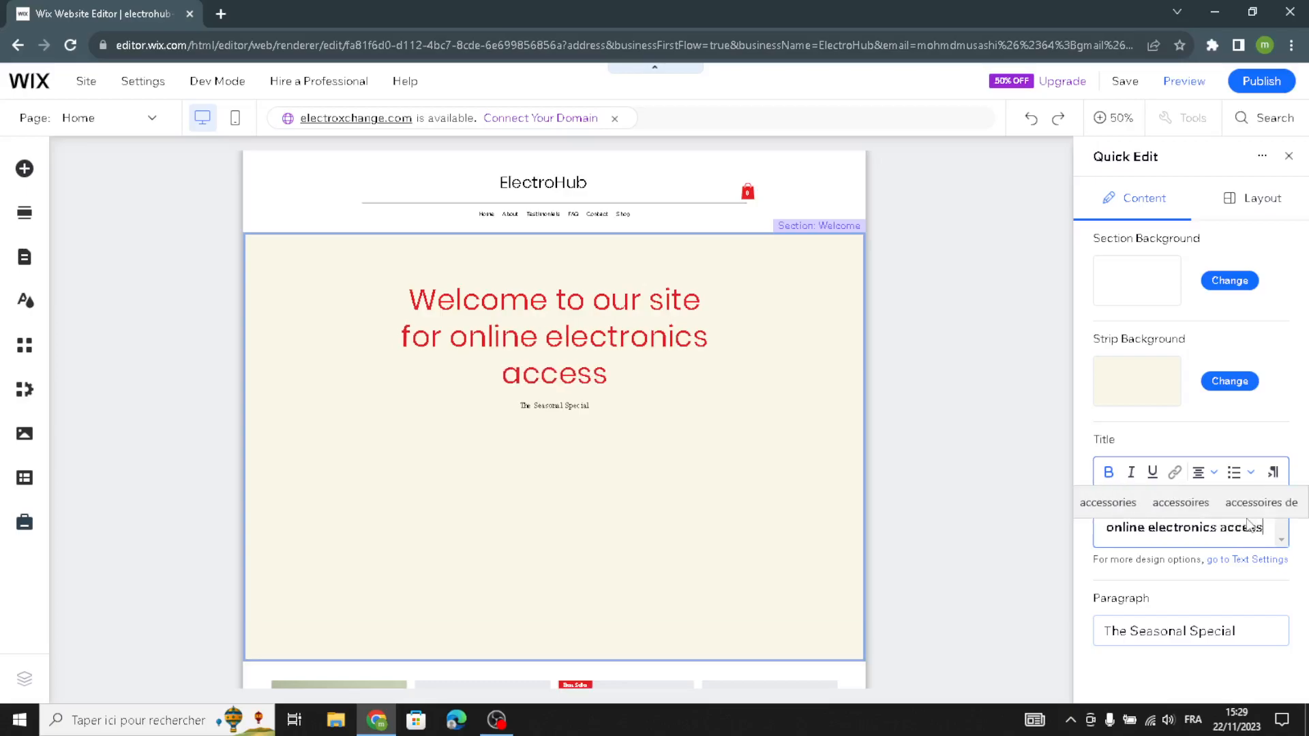
{"action": "type", "text": "ories"}
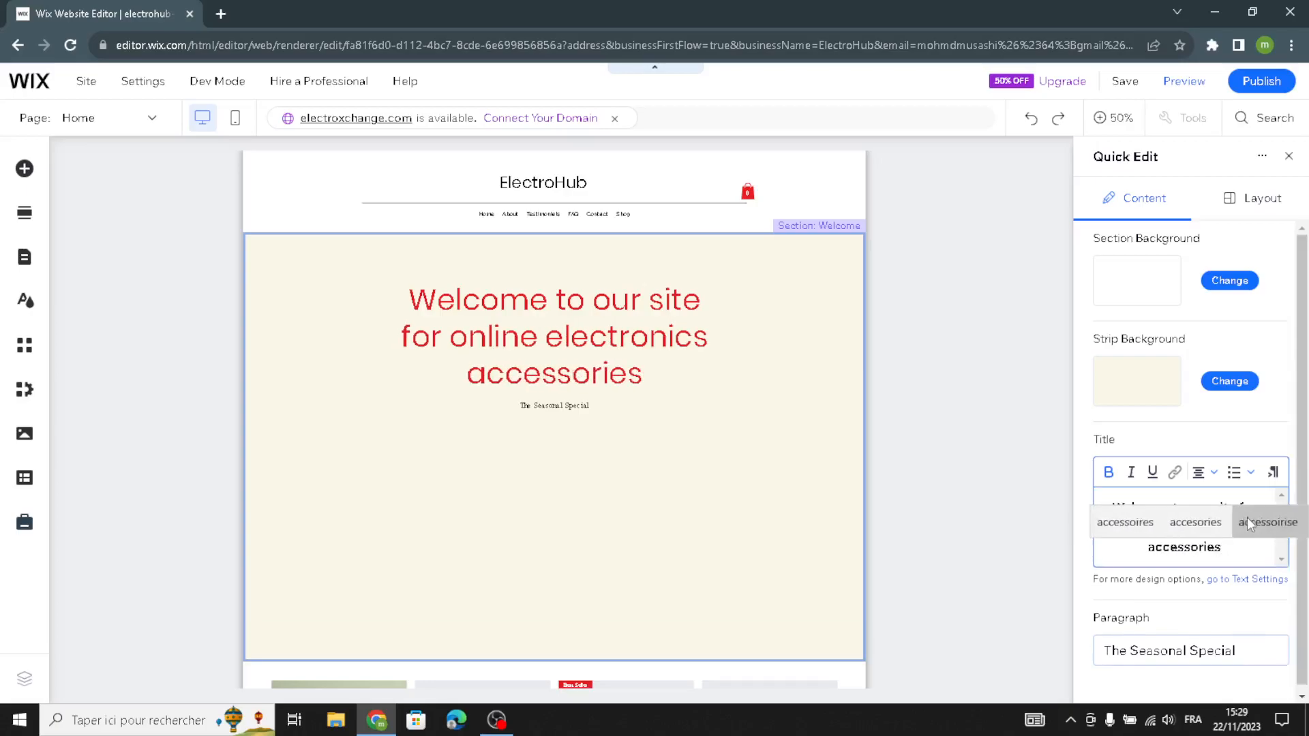
{"action": "key", "text": "Return"}
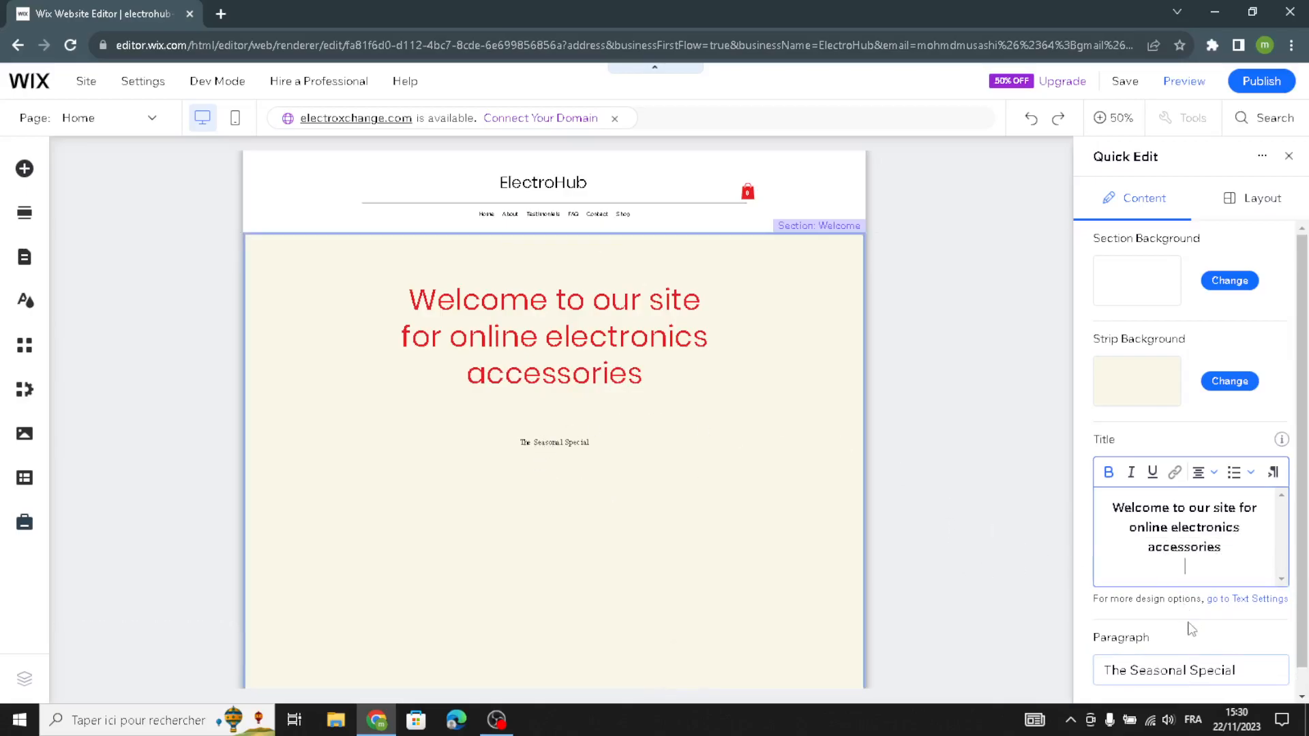
Generate AI About paragraphs for the subtitle below the welcome title, giving "electronics store" as what is important to mention
{"action": "scroll", "coordinate": [1208, 651], "scroll_direction": "down", "scroll_amount": 1}
{"action": "left_click", "coordinate": [1211, 652]}
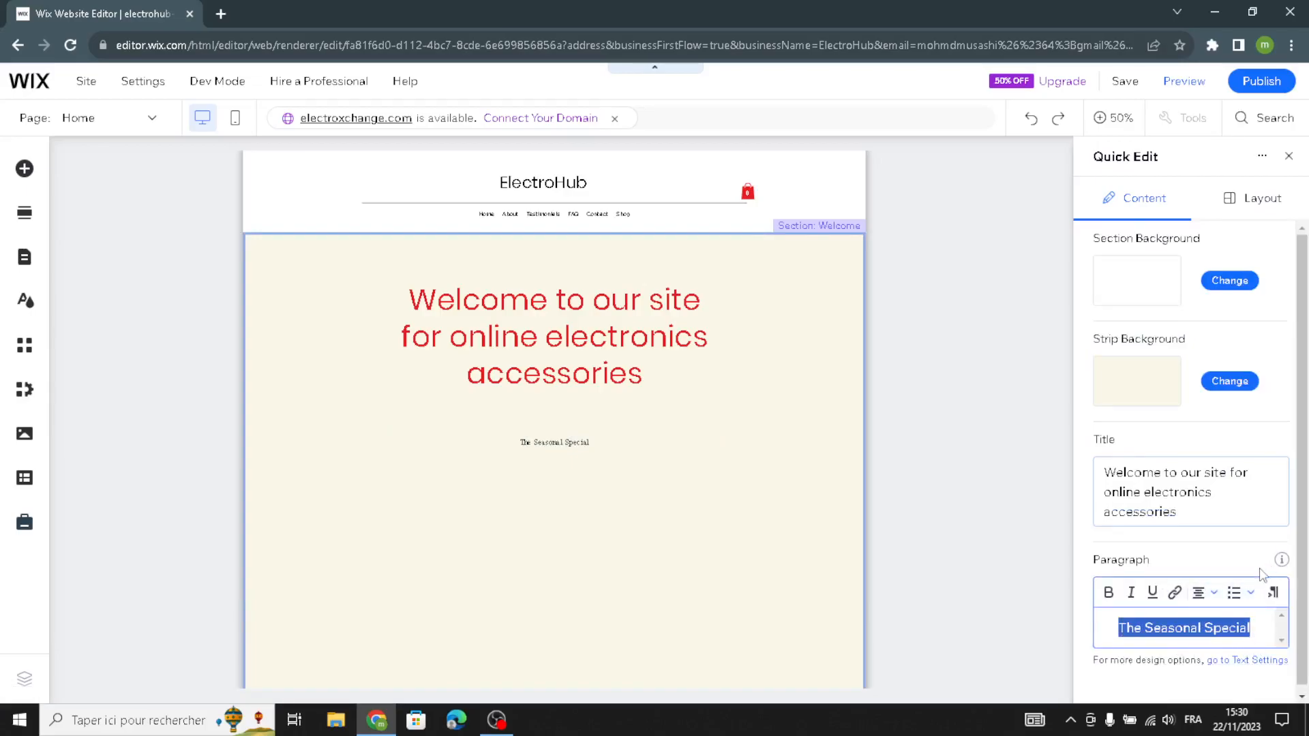
{"action": "left_click", "coordinate": [1288, 157]}
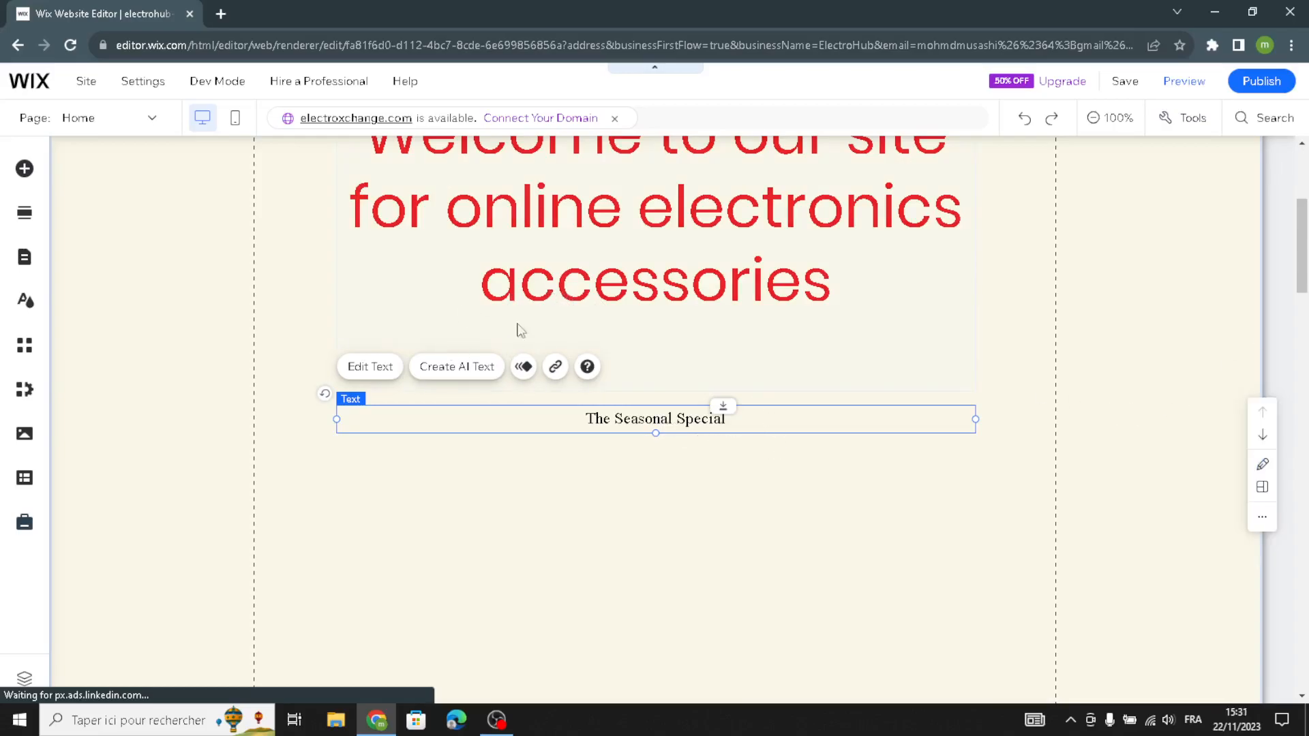
{"action": "left_click", "coordinate": [455, 372]}
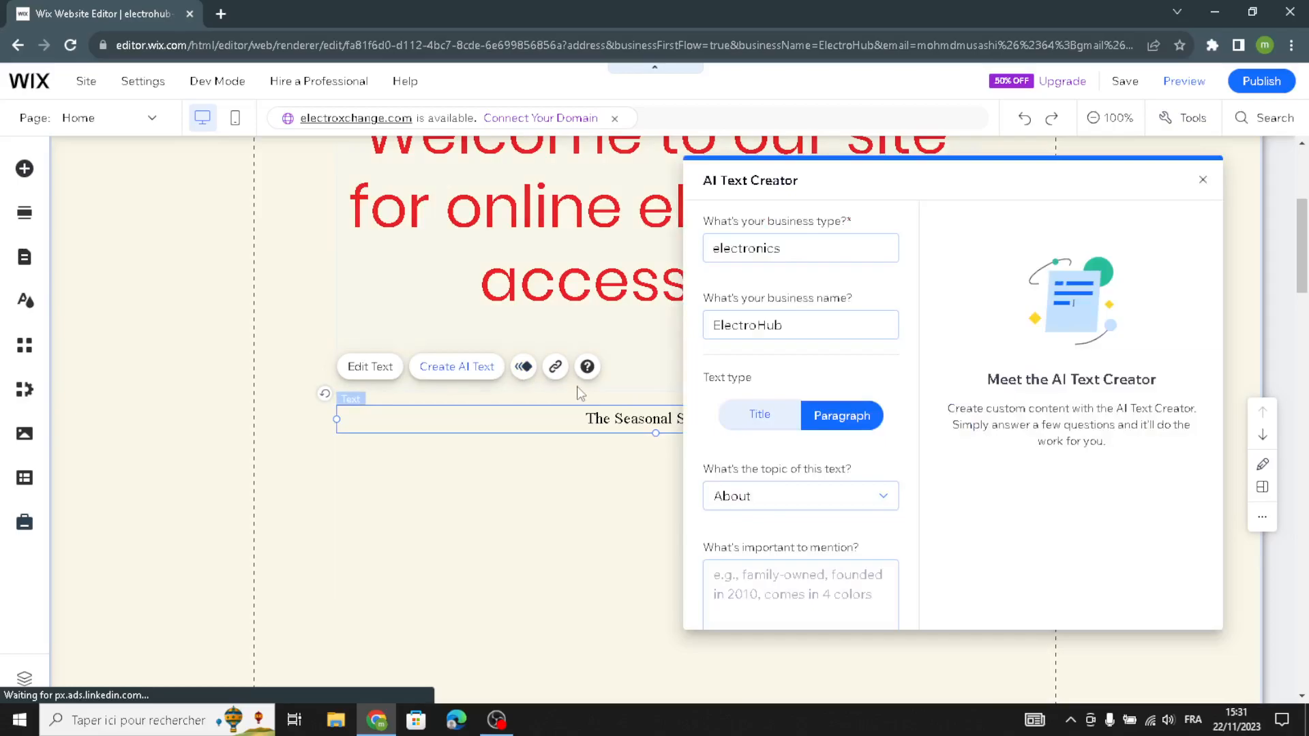
{"action": "left_click", "coordinate": [796, 585]}
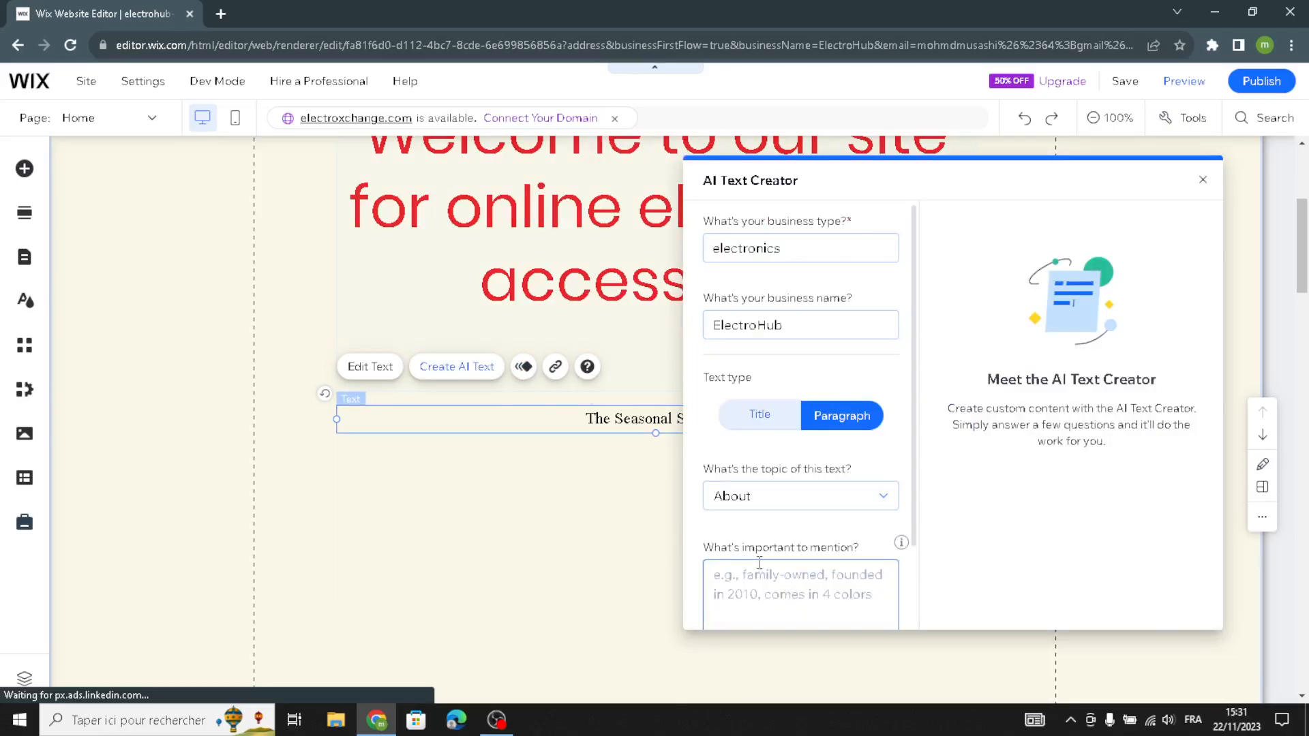
{"action": "type", "text": "electronicss"}
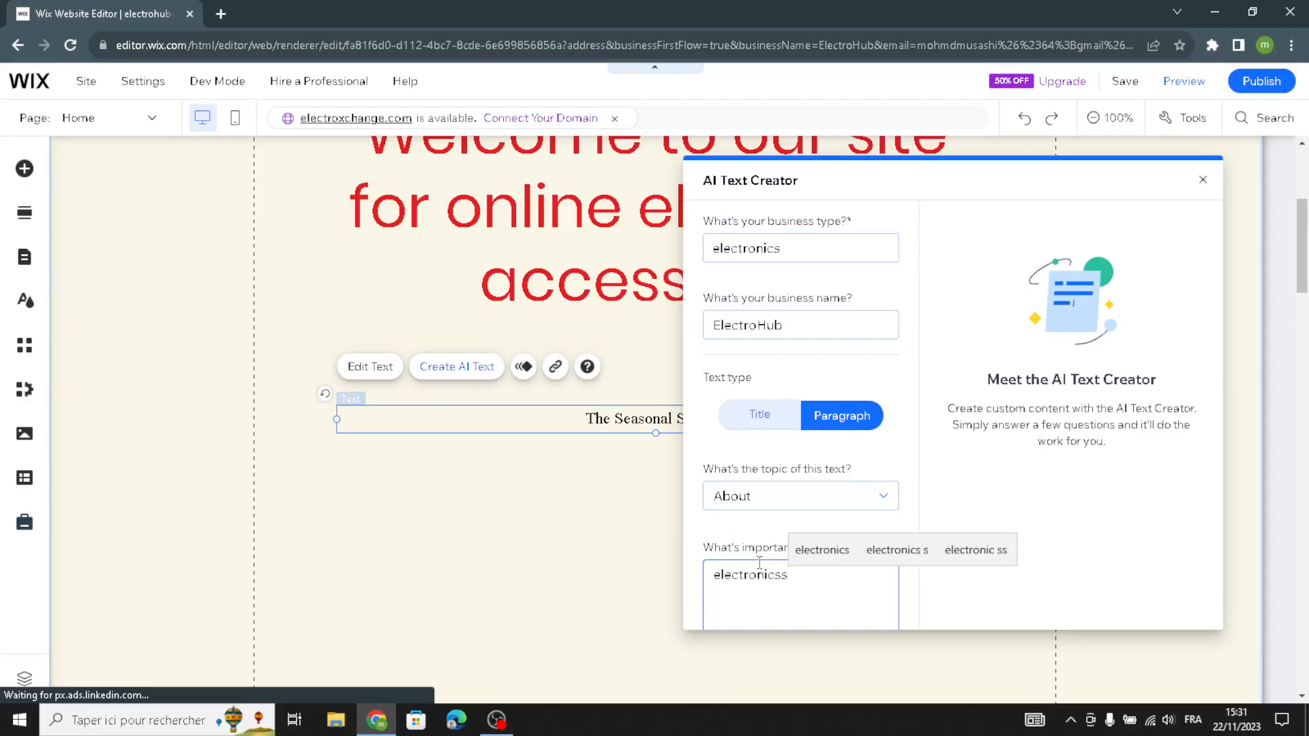
{"action": "key", "text": "BackSpace"}
{"action": "type", "text": "store"}
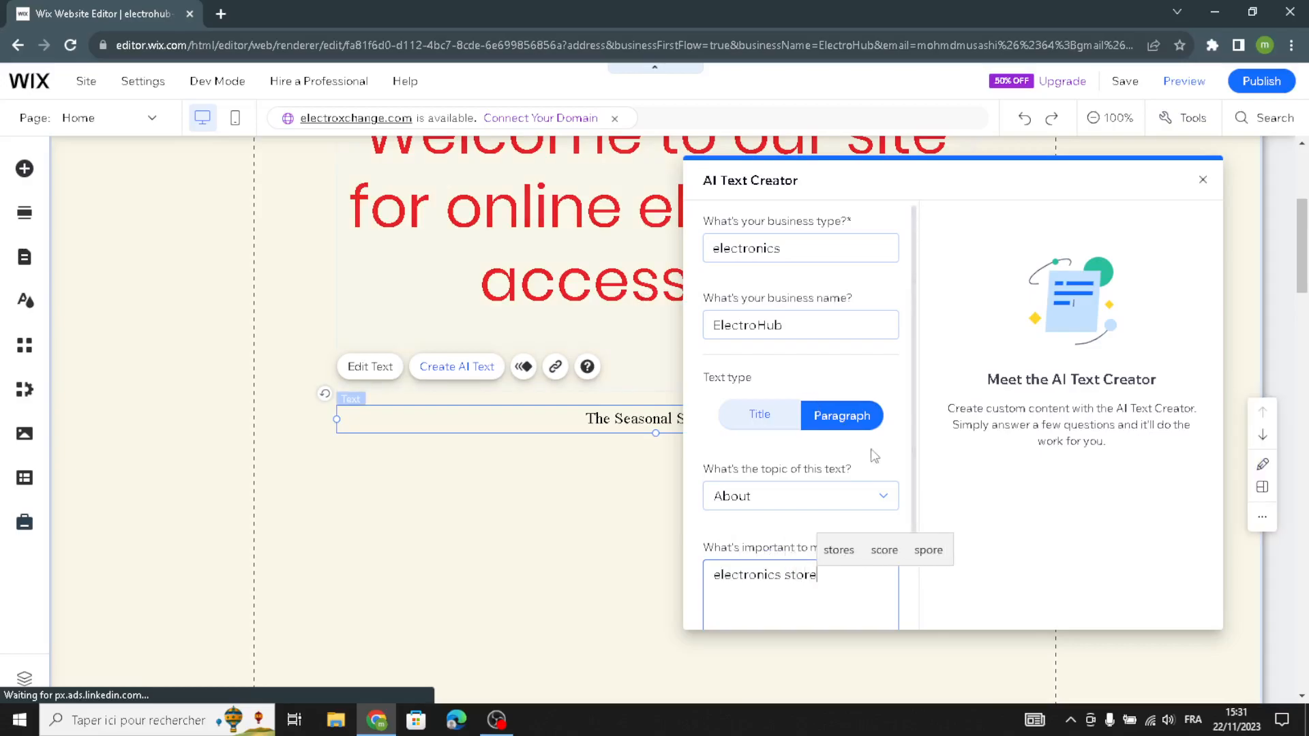
{"action": "scroll", "coordinate": [855, 505], "scroll_direction": "down", "scroll_amount": 2}
{"action": "left_click", "coordinate": [831, 613]}
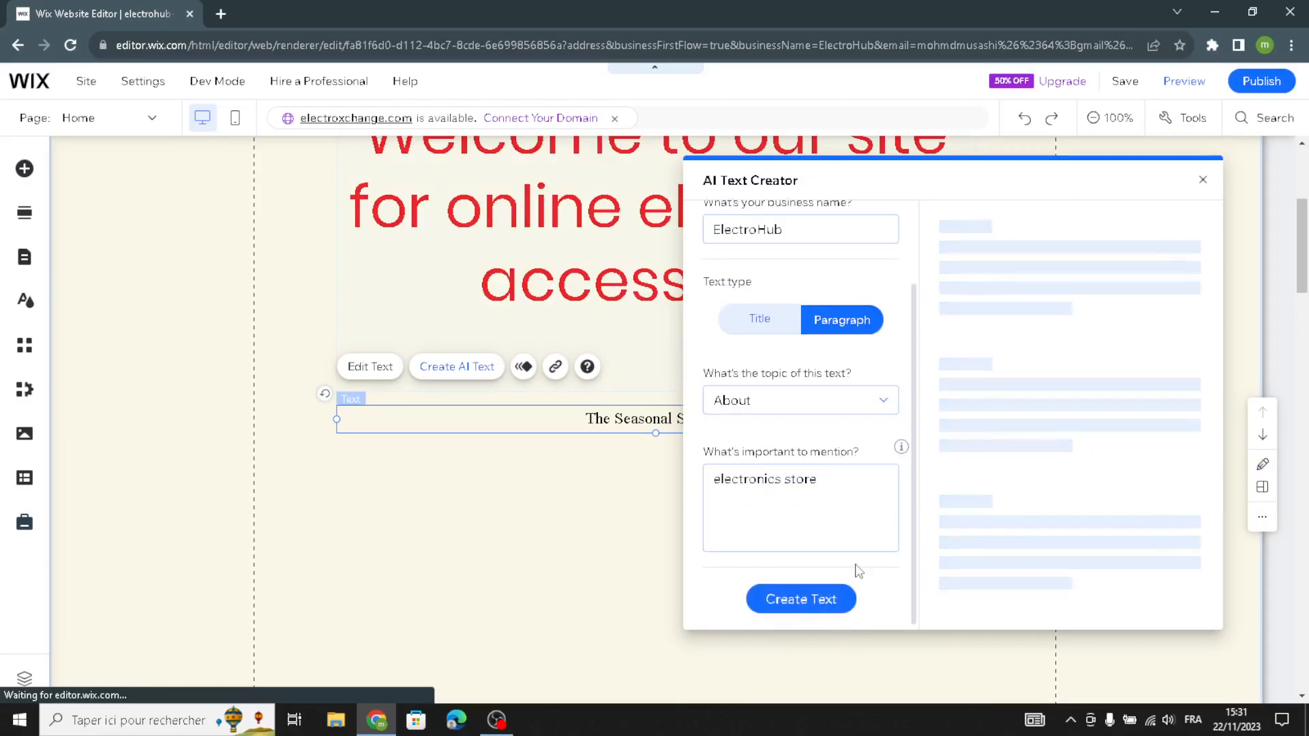
Compare the generated paragraphs, replace the subtitle with Option 1, and leave the AI Text Creator
{"action": "mouse_move", "coordinate": [1043, 343]}
{"action": "scroll", "coordinate": [1041, 341], "scroll_direction": "down", "scroll_amount": 7}
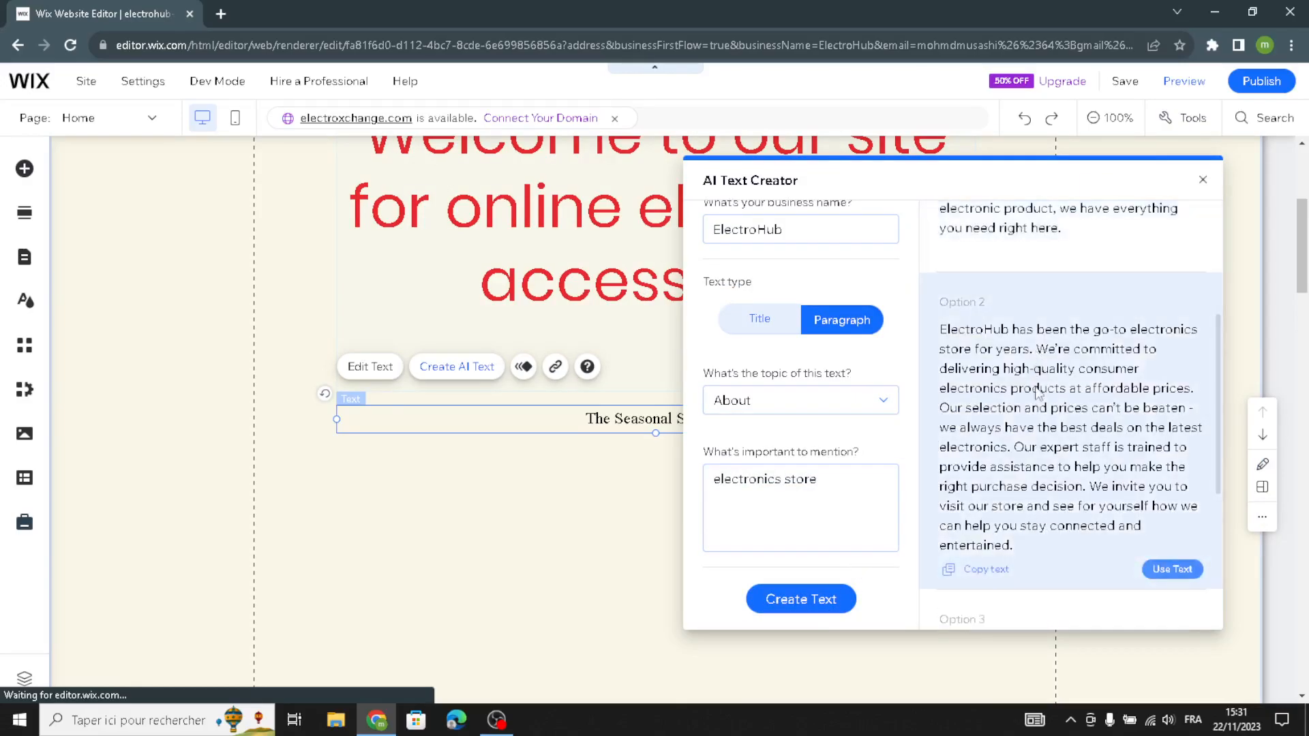
{"action": "scroll", "coordinate": [1037, 428], "scroll_direction": "up", "scroll_amount": 7}
{"action": "scroll", "coordinate": [1037, 429], "scroll_direction": "down", "scroll_amount": 5}
{"action": "scroll", "coordinate": [1047, 435], "scroll_direction": "up", "scroll_amount": 5}
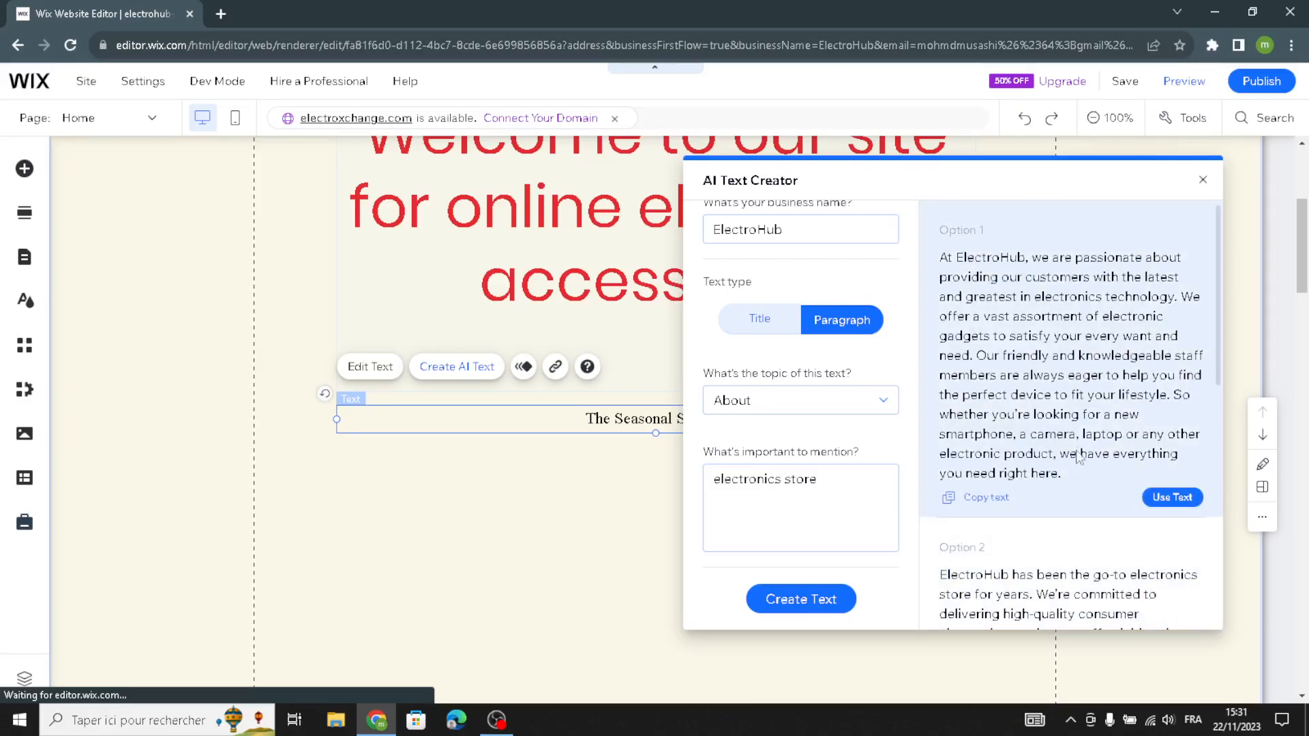
{"action": "left_click", "coordinate": [1162, 500]}
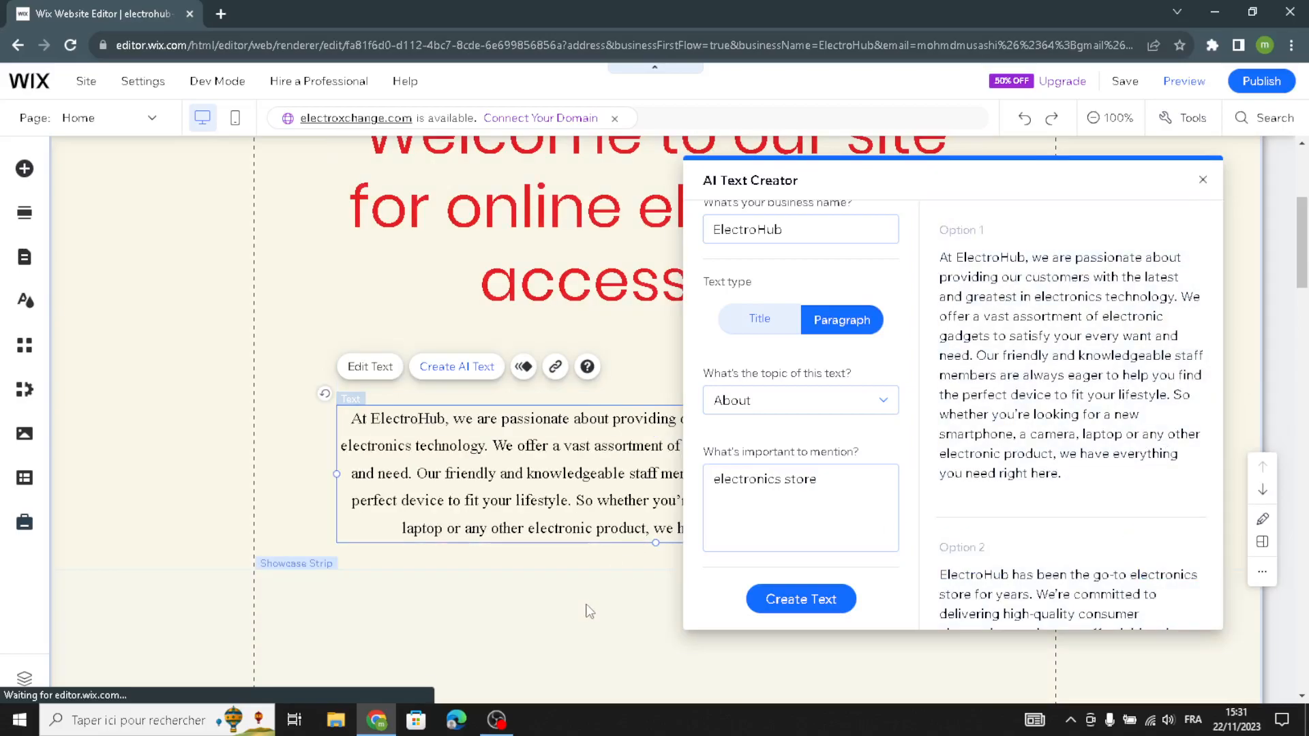
{"action": "left_click", "coordinate": [591, 606]}
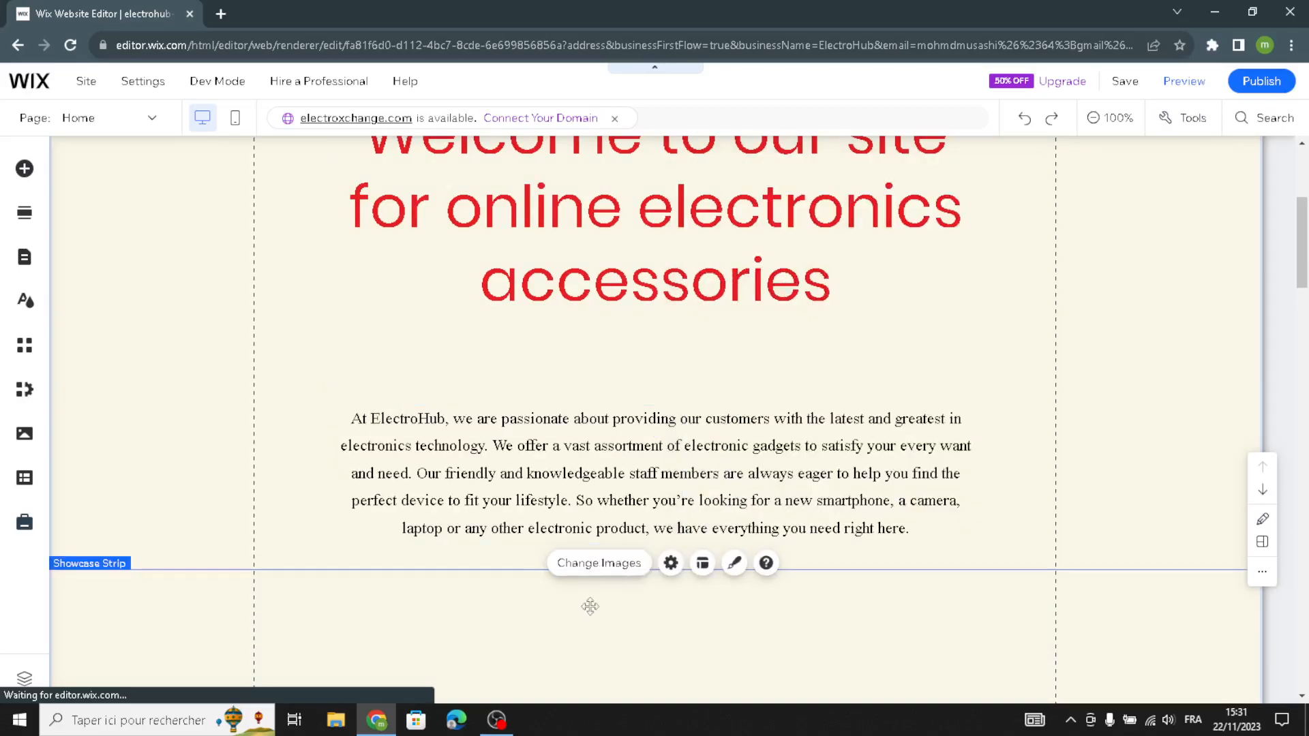
{"action": "left_click", "coordinate": [703, 513]}
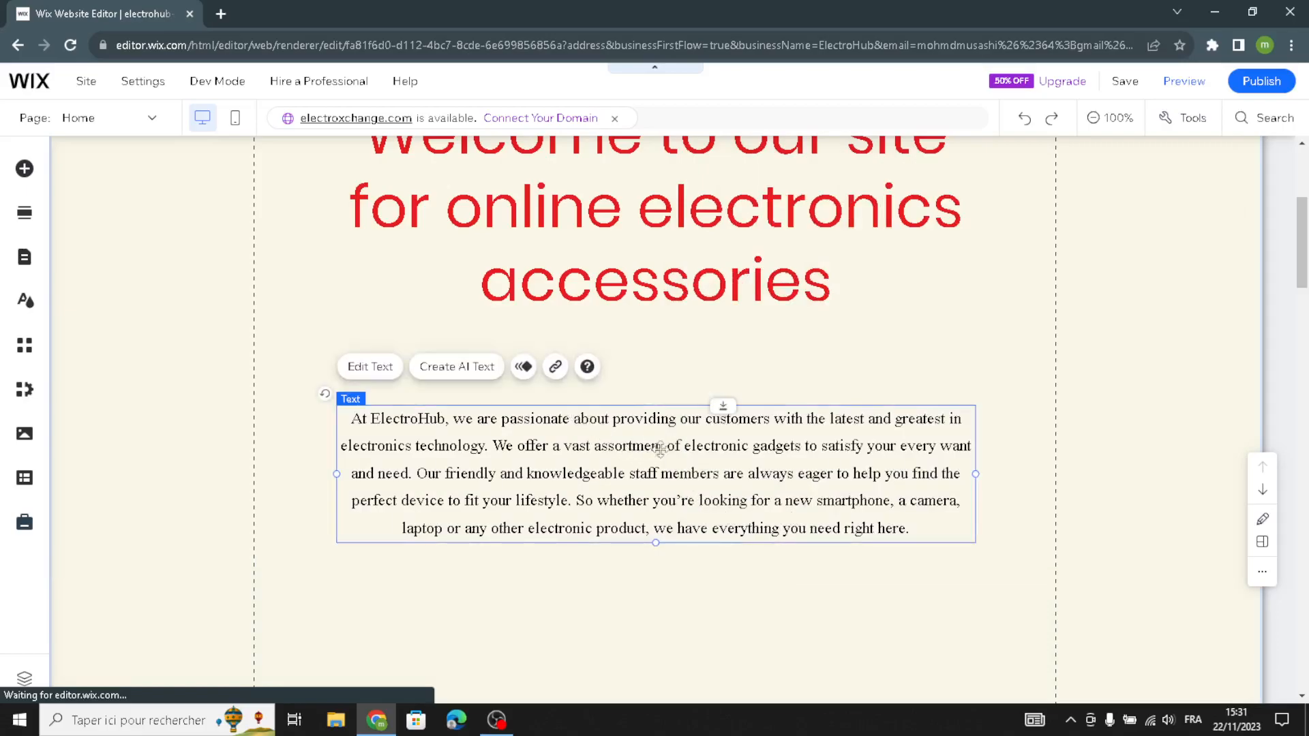
{"action": "left_click", "coordinate": [371, 366]}
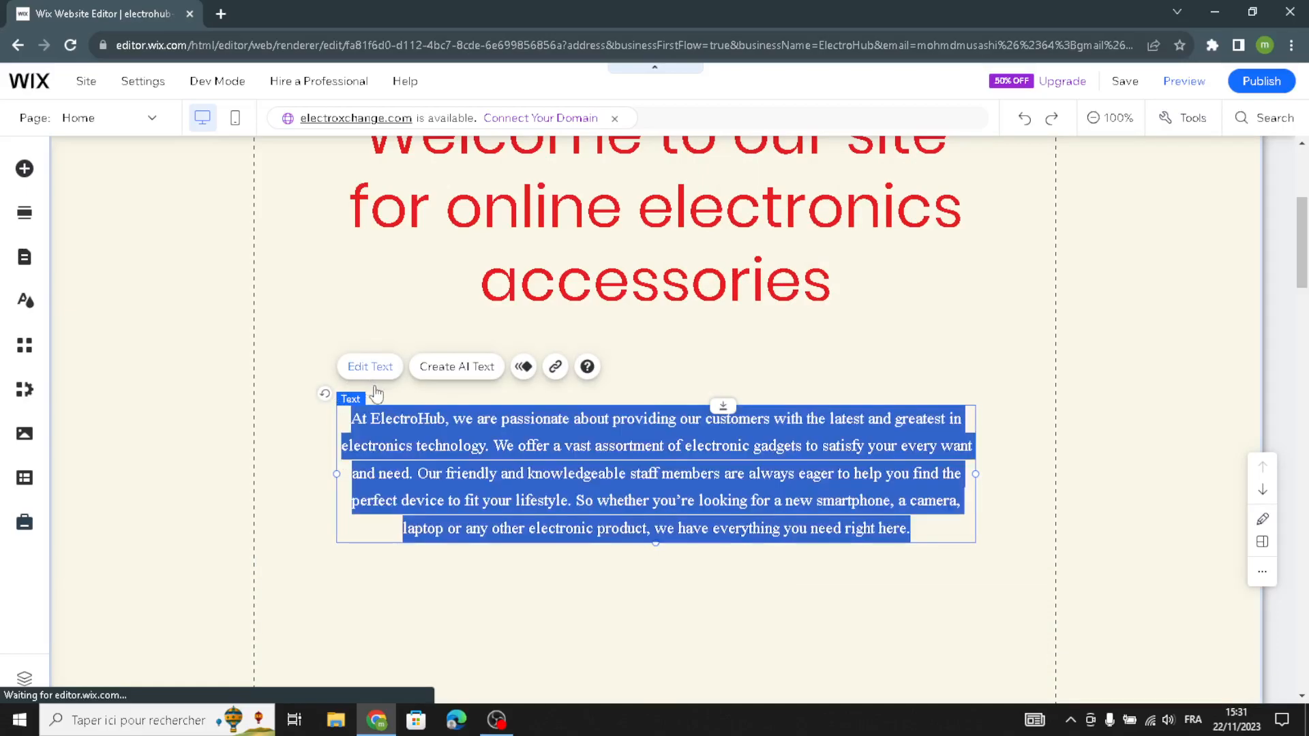
{"action": "left_click", "coordinate": [264, 491]}
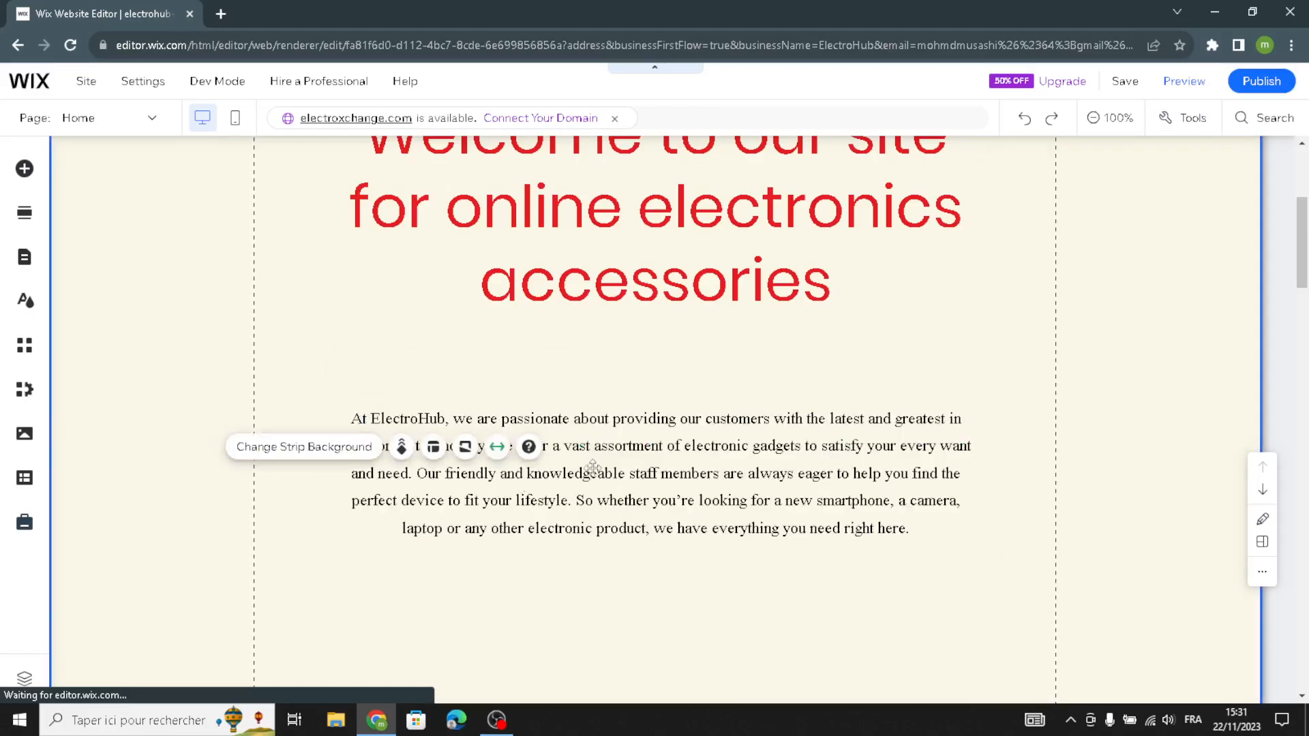
Open product management from the homepage's Products section using Quick Edit and start a new physical product
{"action": "scroll", "coordinate": [455, 485], "scroll_direction": "down", "scroll_amount": 5}
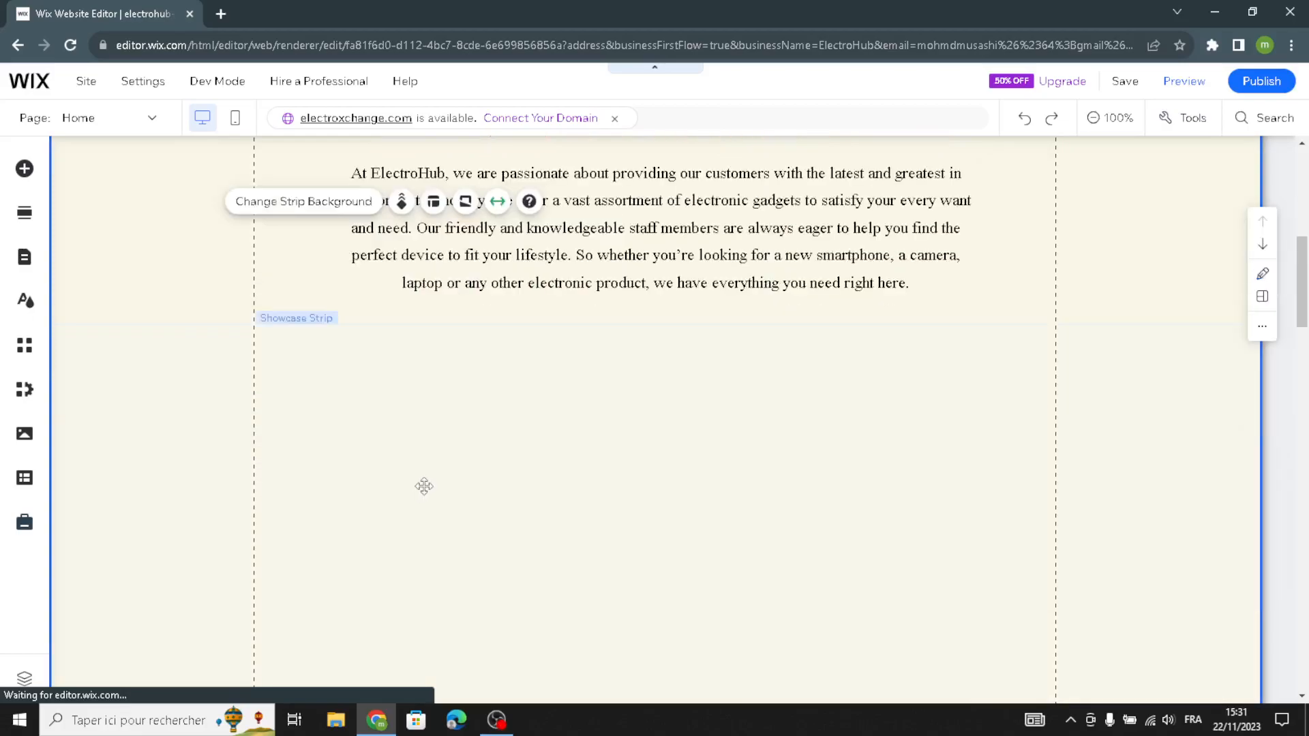
{"action": "scroll", "coordinate": [430, 415], "scroll_direction": "down", "scroll_amount": 8}
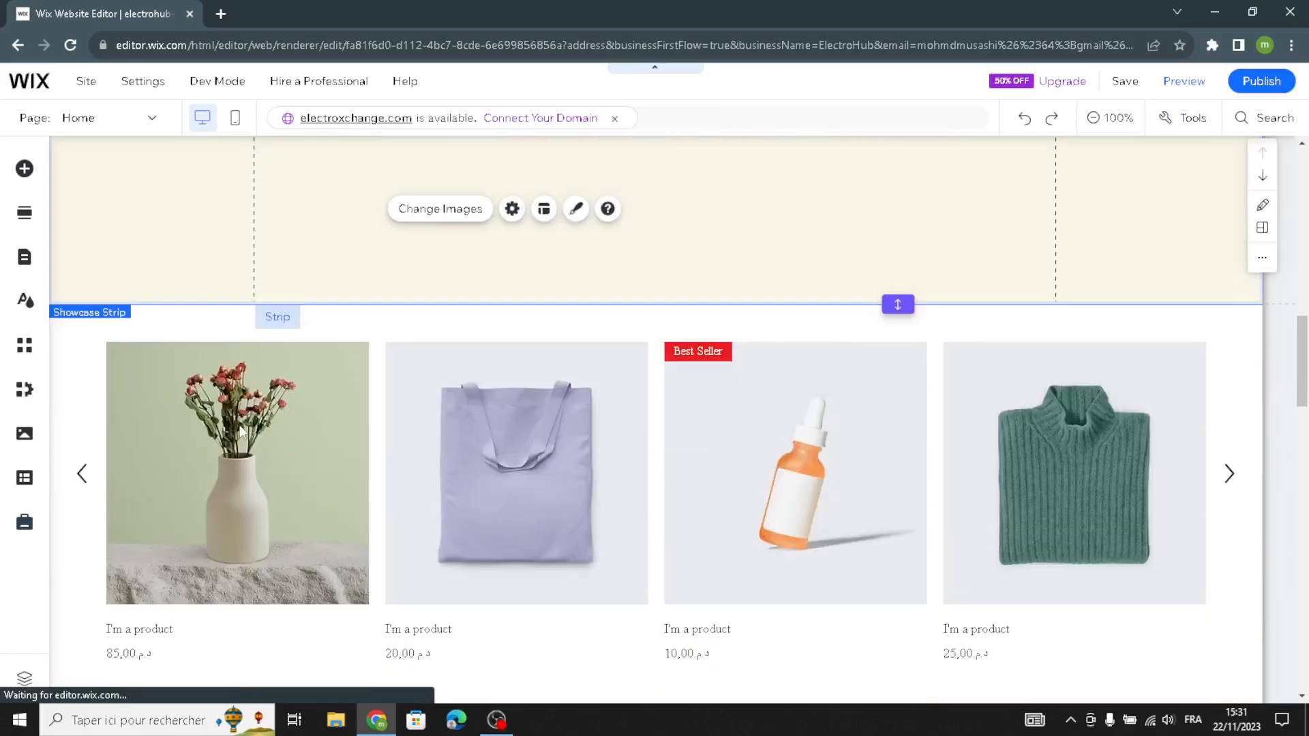
{"action": "scroll", "coordinate": [694, 374], "scroll_direction": "up", "scroll_amount": 4}
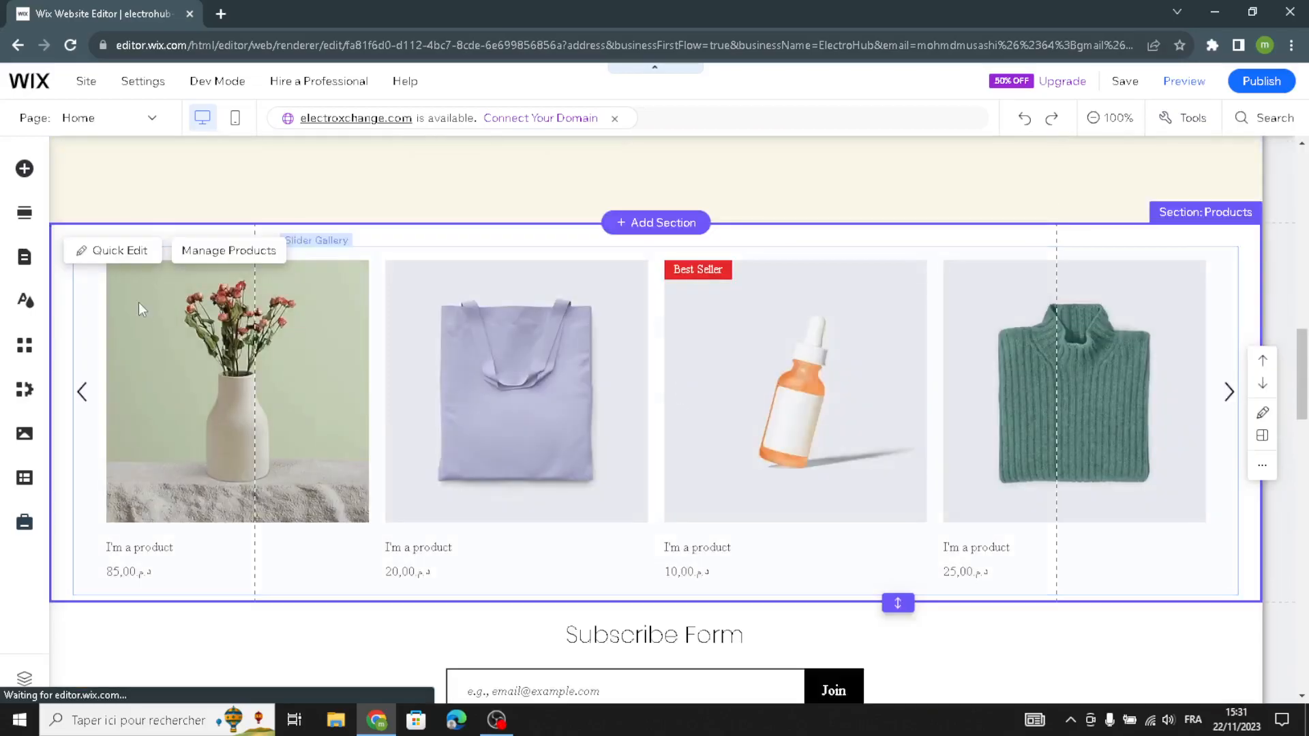
{"action": "left_click", "coordinate": [115, 251]}
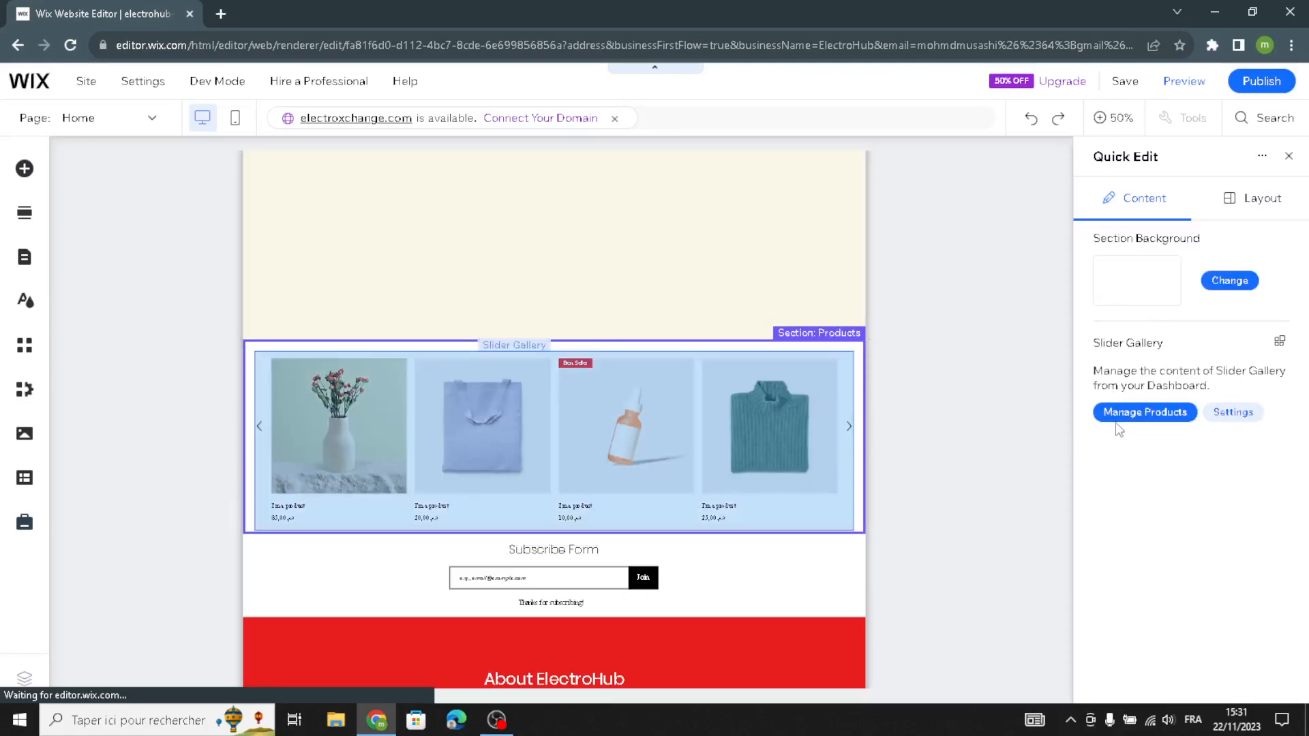
{"action": "left_click", "coordinate": [1124, 413]}
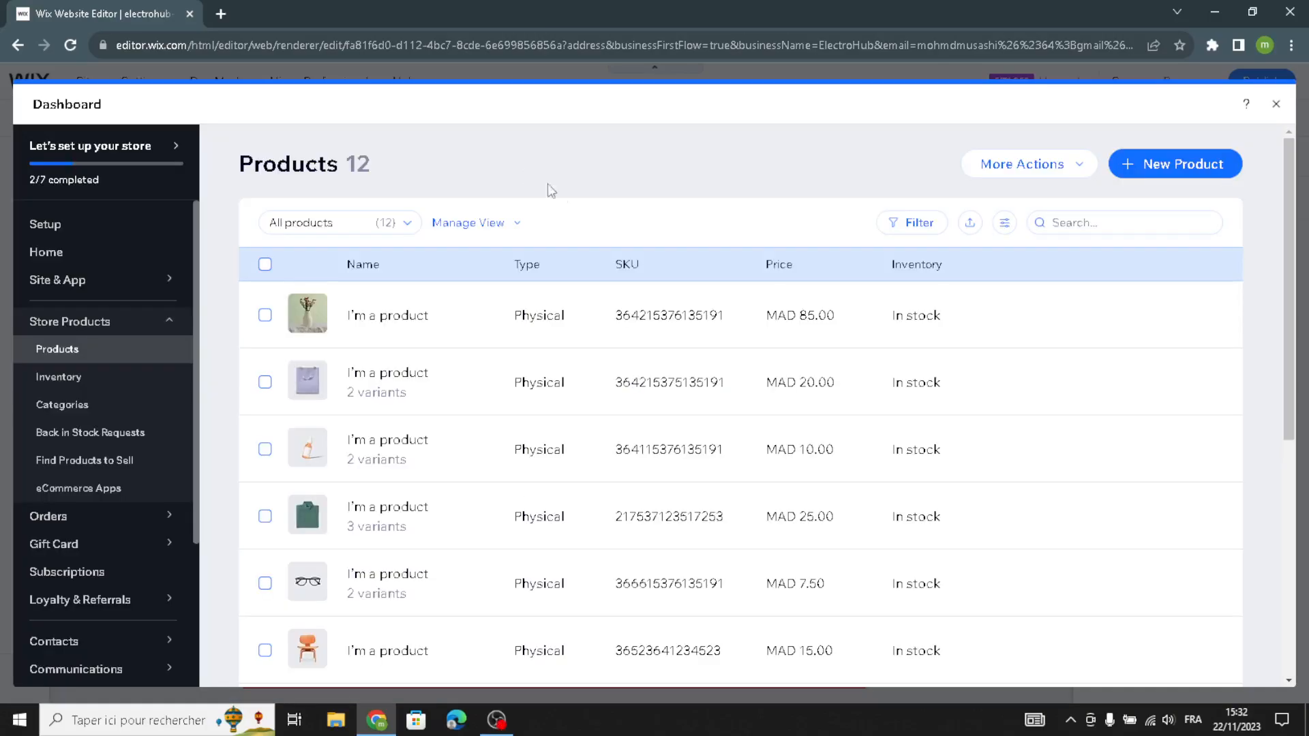
{"action": "left_click", "coordinate": [1149, 181]}
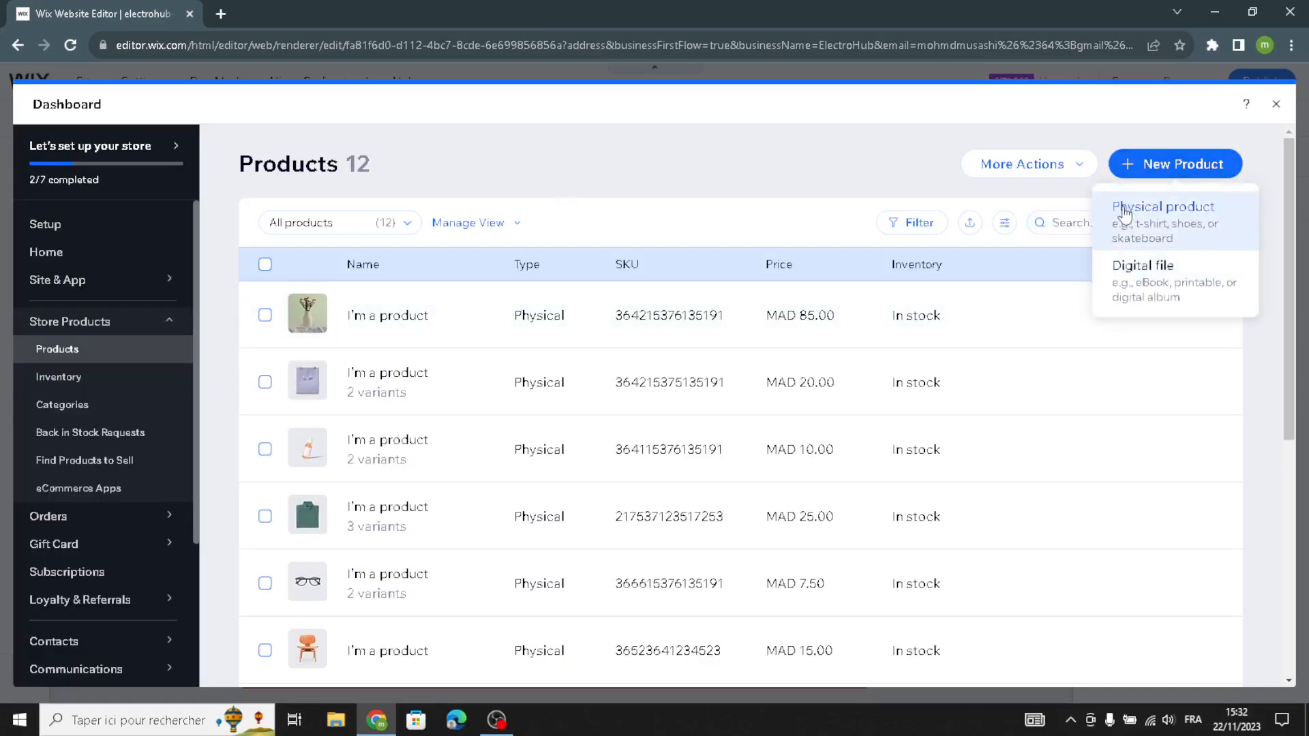
{"action": "left_click", "coordinate": [1125, 215]}
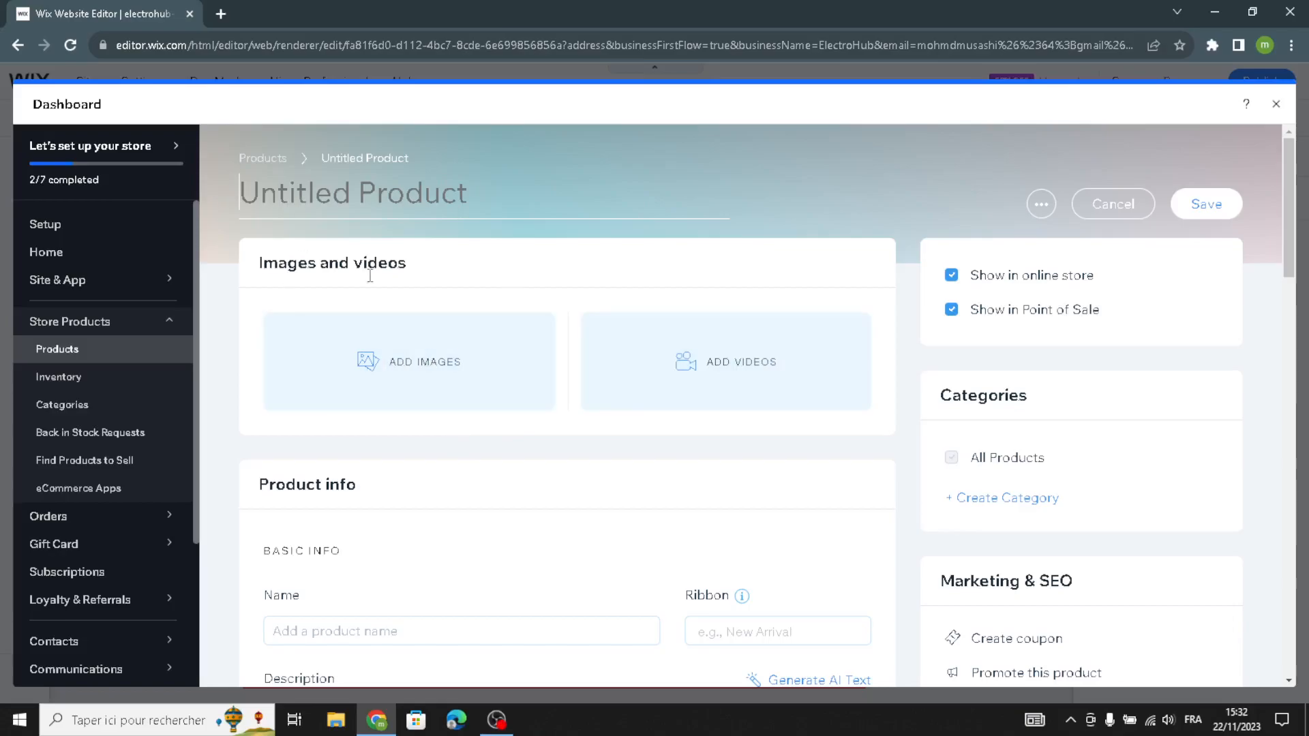
Examine the new product form from images and basic info through pricing, options, inventory and subscriptions, and leave the dashboard without saving
{"action": "scroll", "coordinate": [622, 371], "scroll_direction": "down", "scroll_amount": 2}
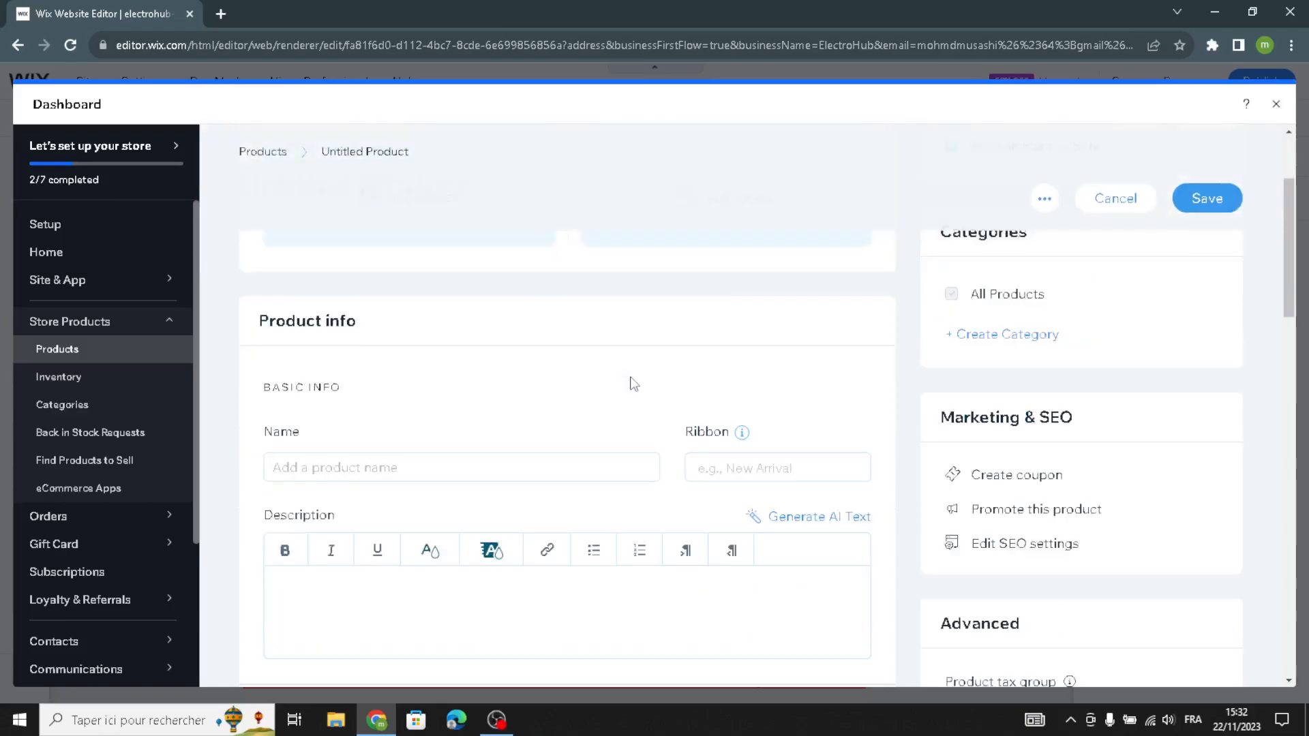
{"action": "left_click", "coordinate": [280, 468]}
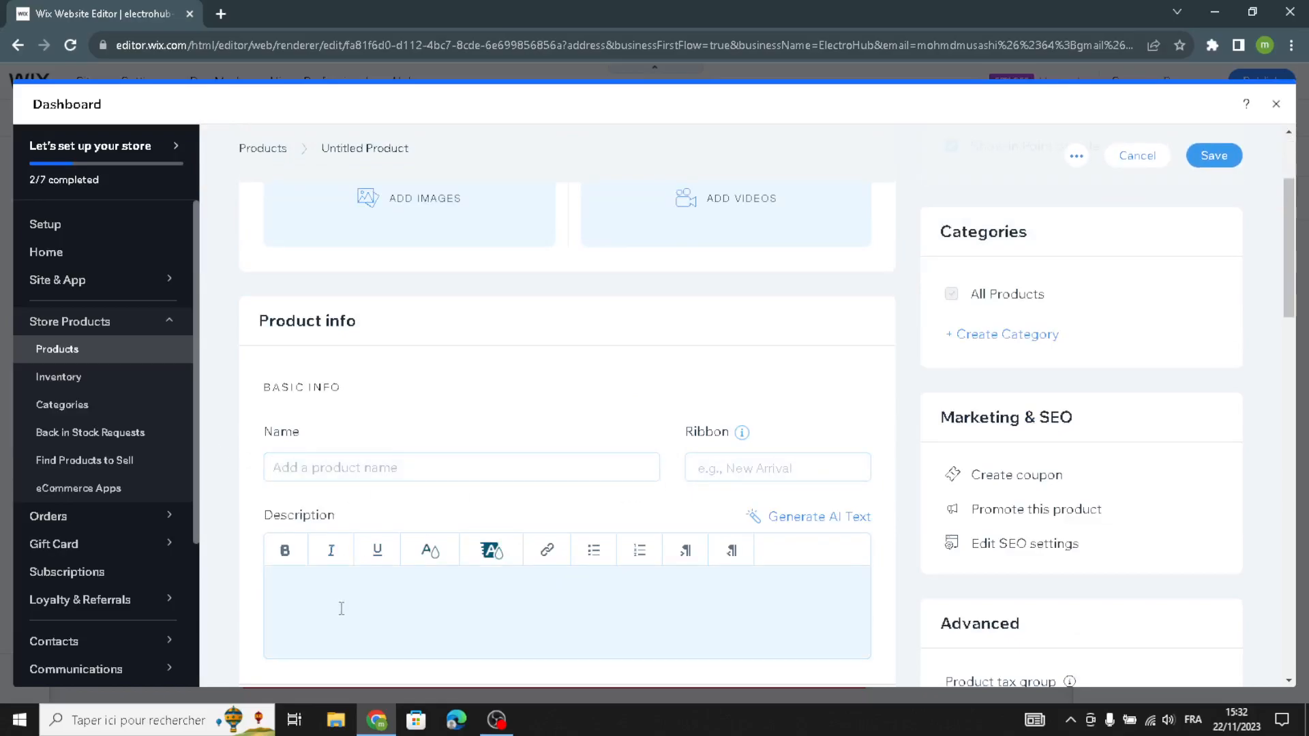
{"action": "scroll", "coordinate": [344, 600], "scroll_direction": "down", "scroll_amount": 2}
{"action": "scroll", "coordinate": [396, 488], "scroll_direction": "up", "scroll_amount": 5}
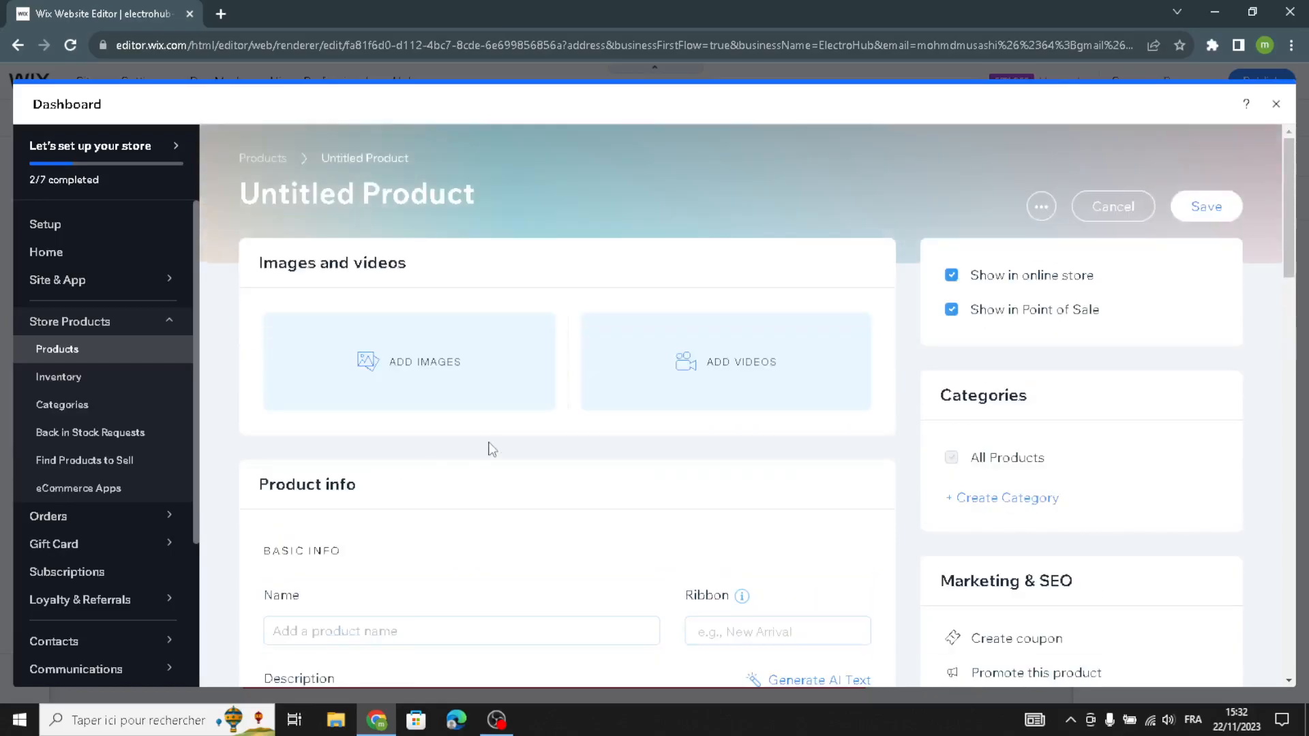
{"action": "scroll", "coordinate": [491, 444], "scroll_direction": "down", "scroll_amount": 11}
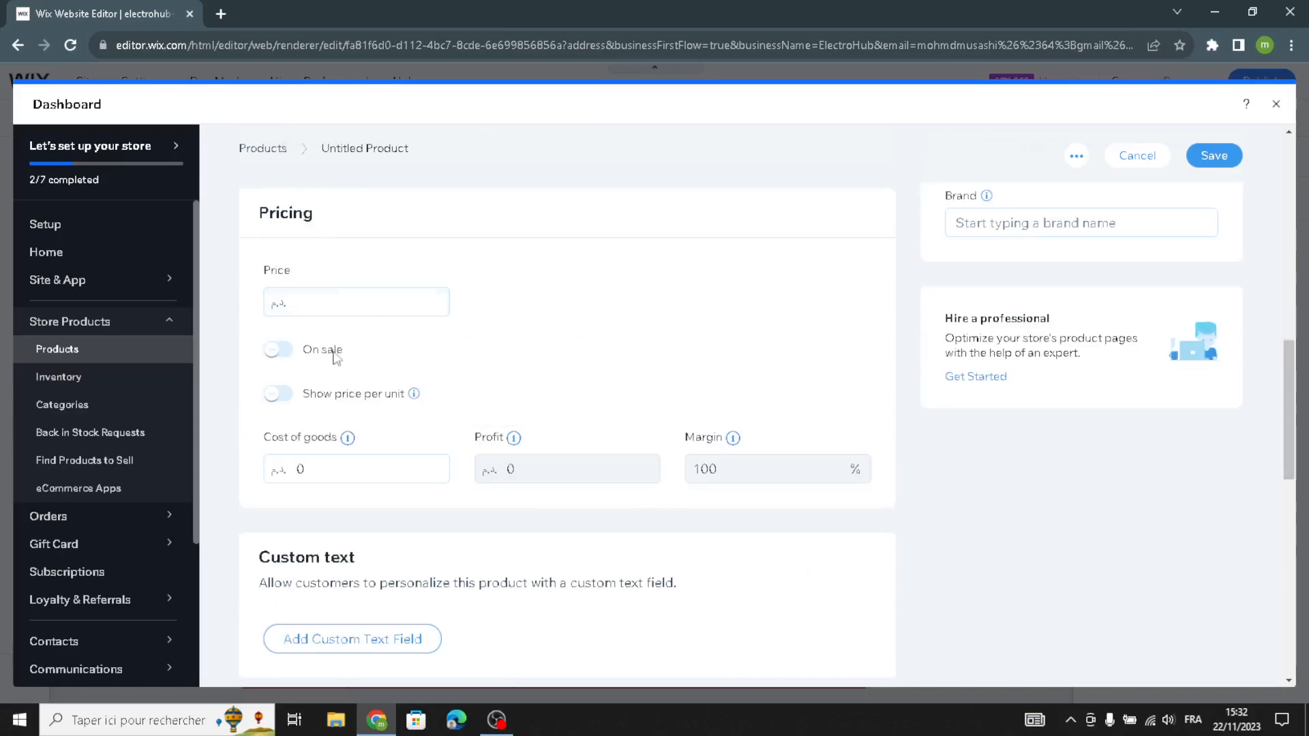
{"action": "scroll", "coordinate": [546, 459], "scroll_direction": "down", "scroll_amount": 3}
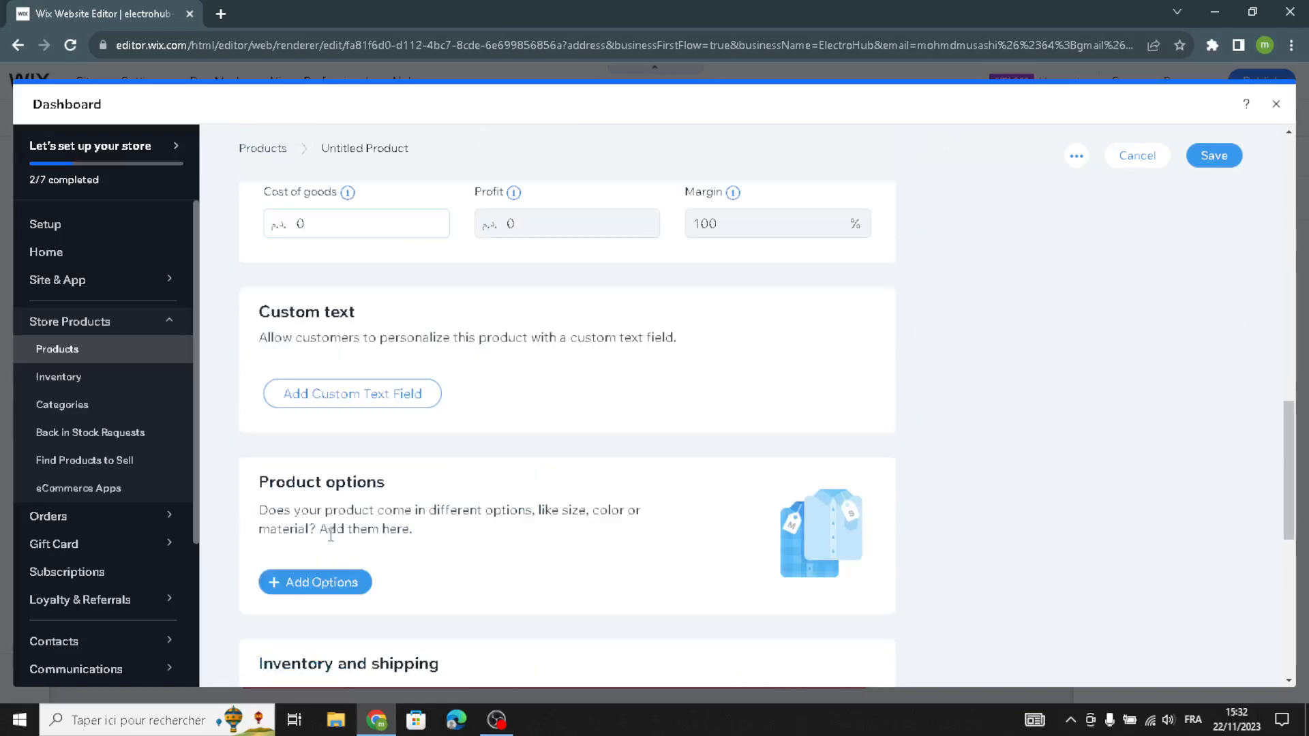
{"action": "scroll", "coordinate": [332, 532], "scroll_direction": "down", "scroll_amount": 4}
{"action": "scroll", "coordinate": [334, 535], "scroll_direction": "up", "scroll_amount": 2}
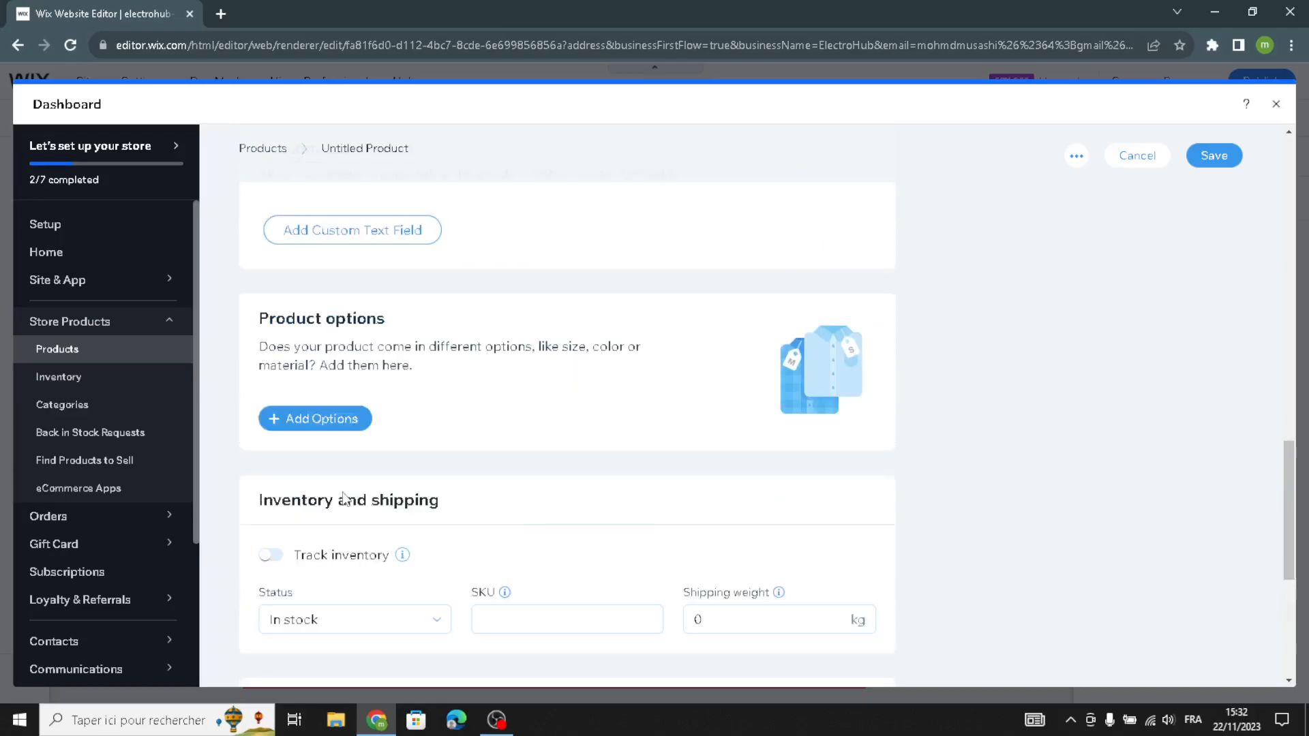
{"action": "scroll", "coordinate": [341, 515], "scroll_direction": "down", "scroll_amount": 1}
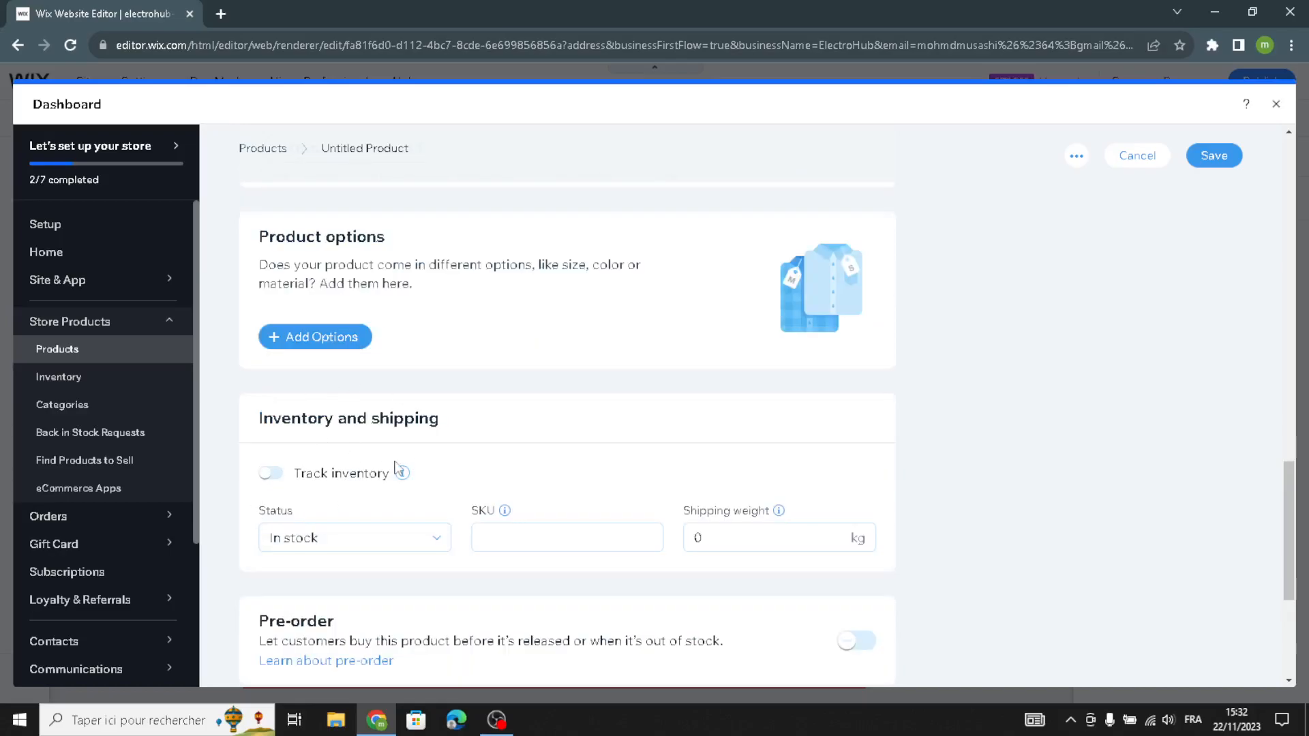
{"action": "scroll", "coordinate": [396, 469], "scroll_direction": "down", "scroll_amount": 2}
{"action": "scroll", "coordinate": [394, 344], "scroll_direction": "down", "scroll_amount": 2}
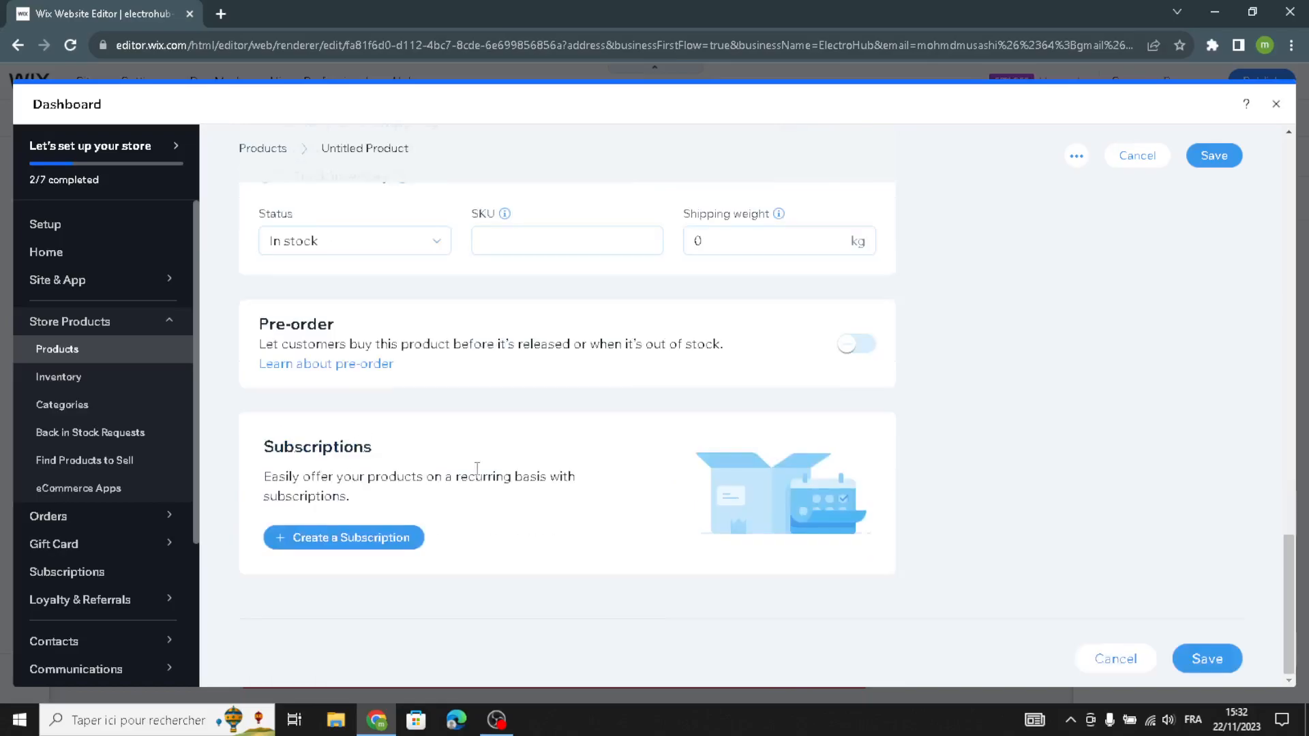
{"action": "scroll", "coordinate": [494, 468], "scroll_direction": "up", "scroll_amount": 5}
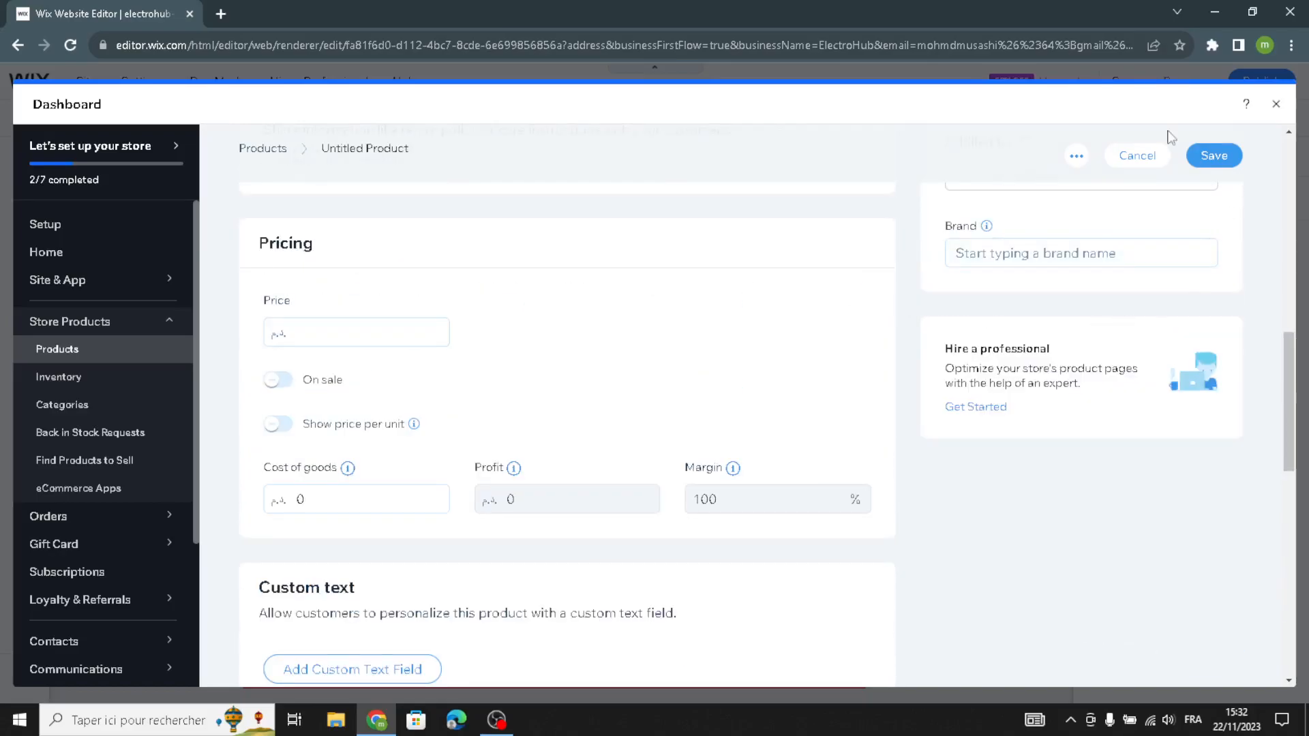
{"action": "left_click", "coordinate": [1278, 105]}
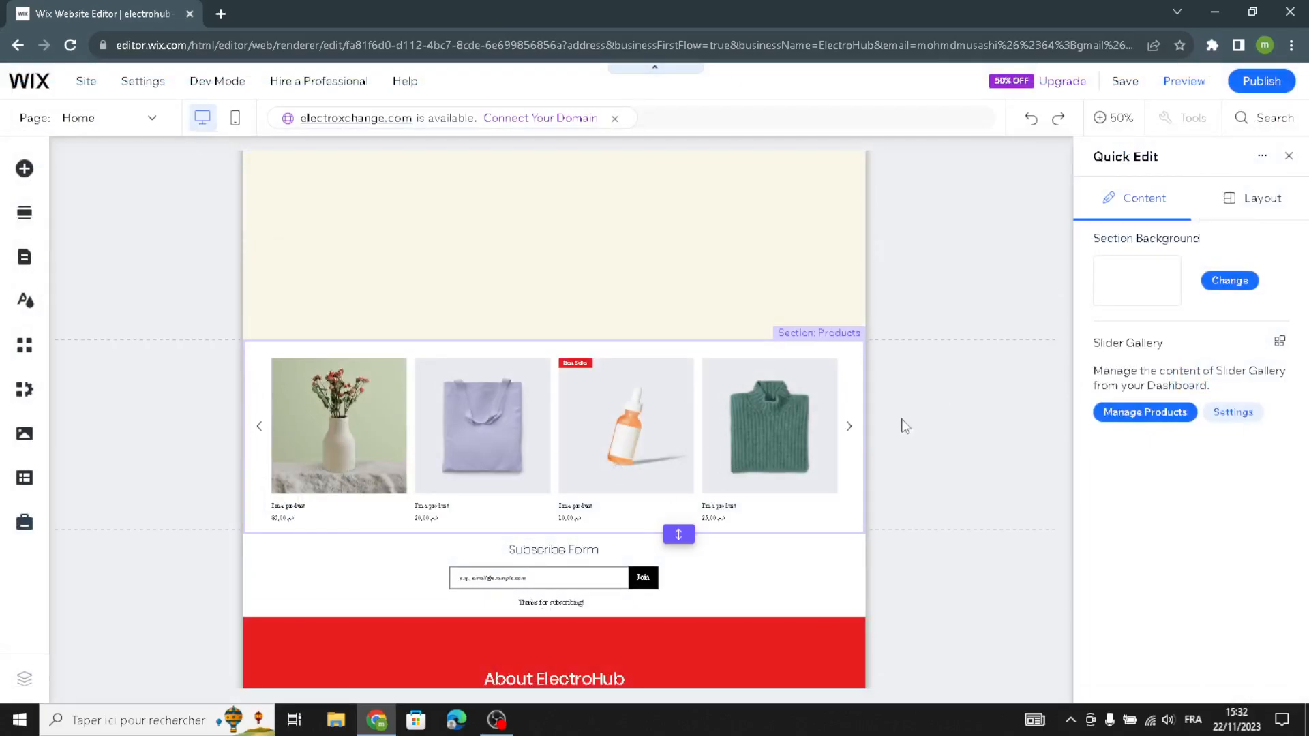
Open the Subscribe section in Quick Edit and examine its title, email field title, submit button and paragraph settings
{"action": "scroll", "coordinate": [894, 409], "scroll_direction": "down", "scroll_amount": 5}
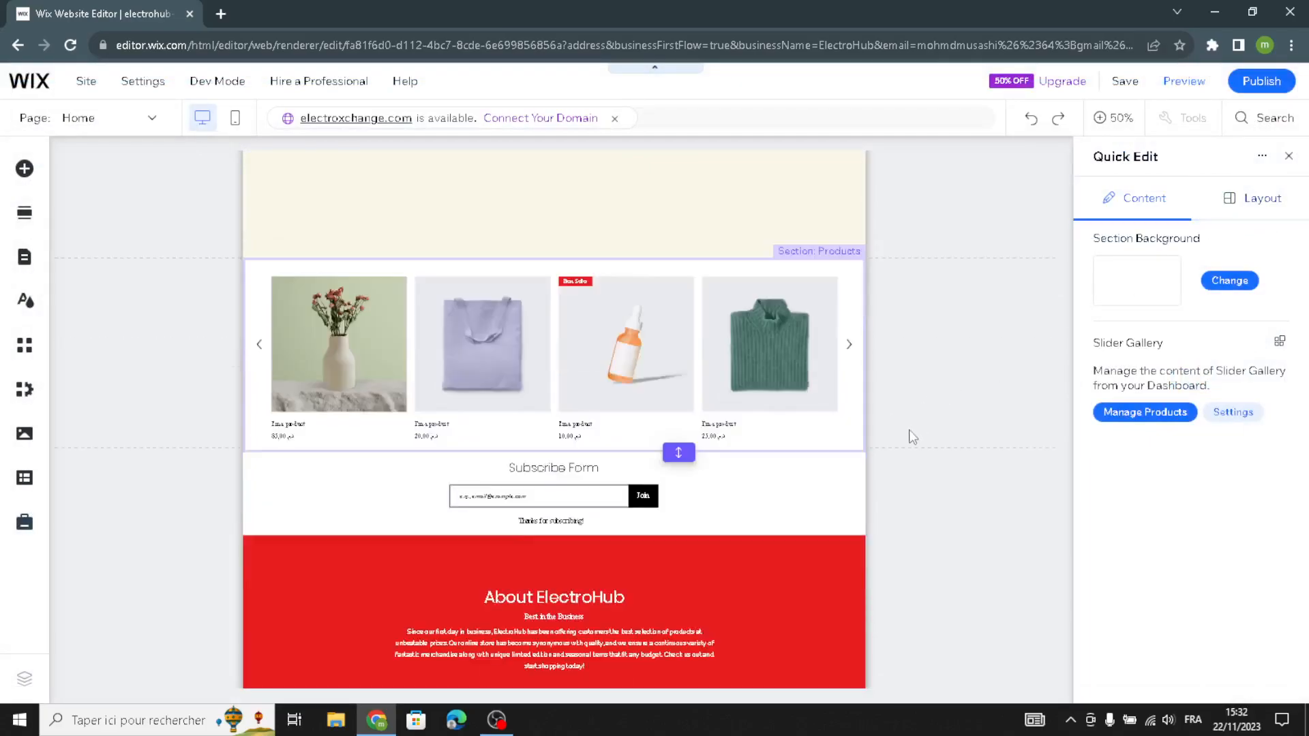
{"action": "scroll", "coordinate": [703, 443], "scroll_direction": "up", "scroll_amount": 1}
{"action": "left_click", "coordinate": [667, 345]}
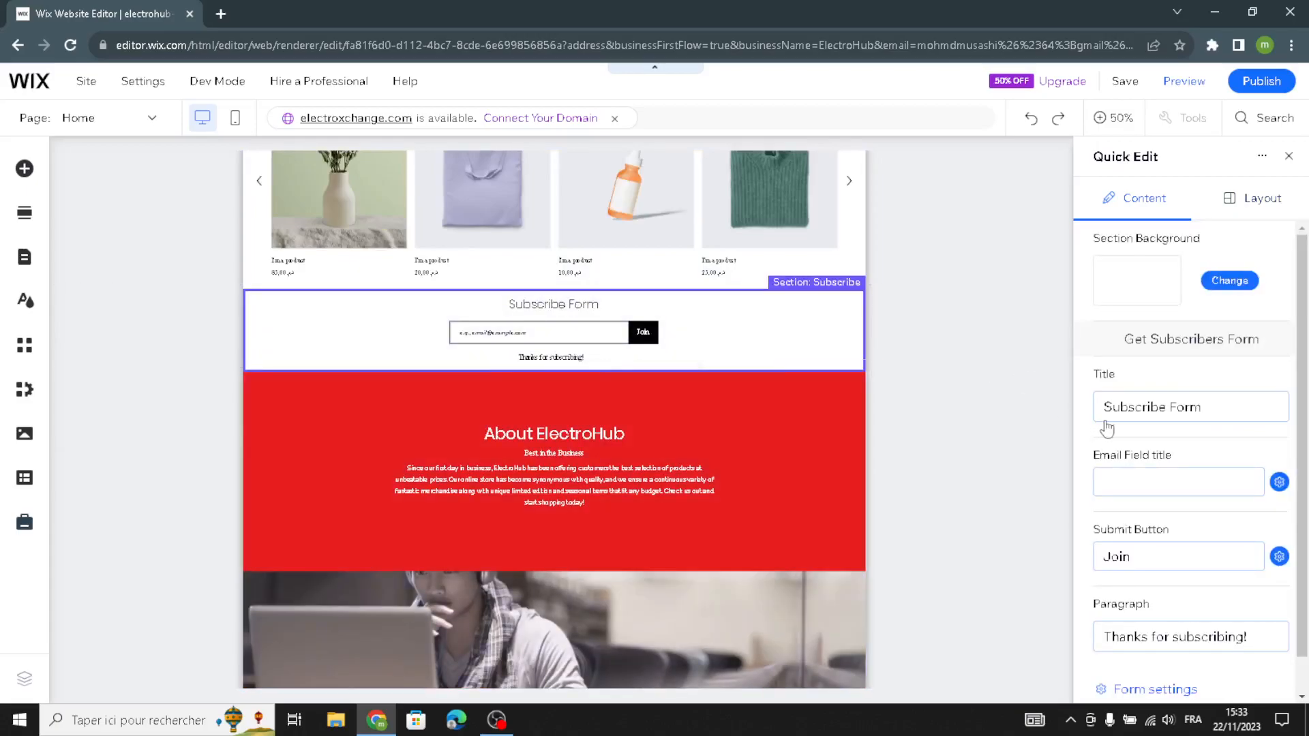
{"action": "left_click", "coordinate": [1217, 420]}
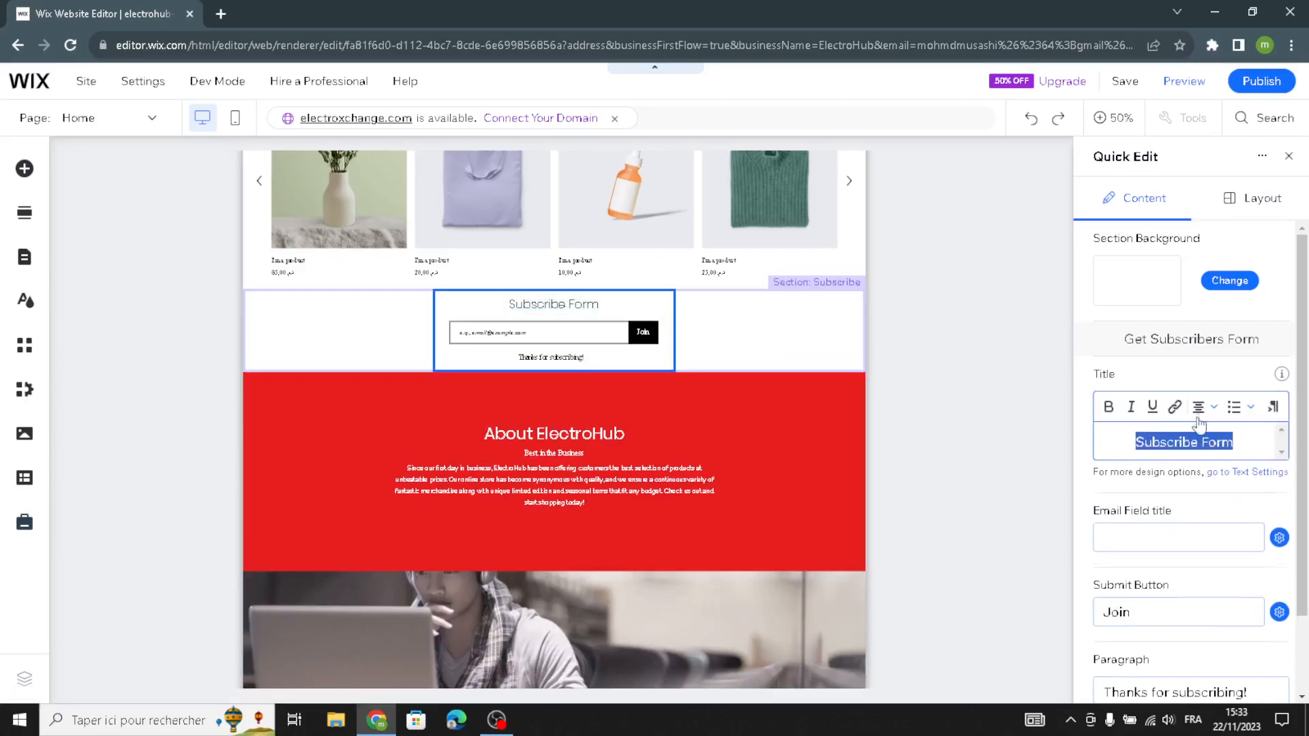
{"action": "left_click", "coordinate": [1139, 540]}
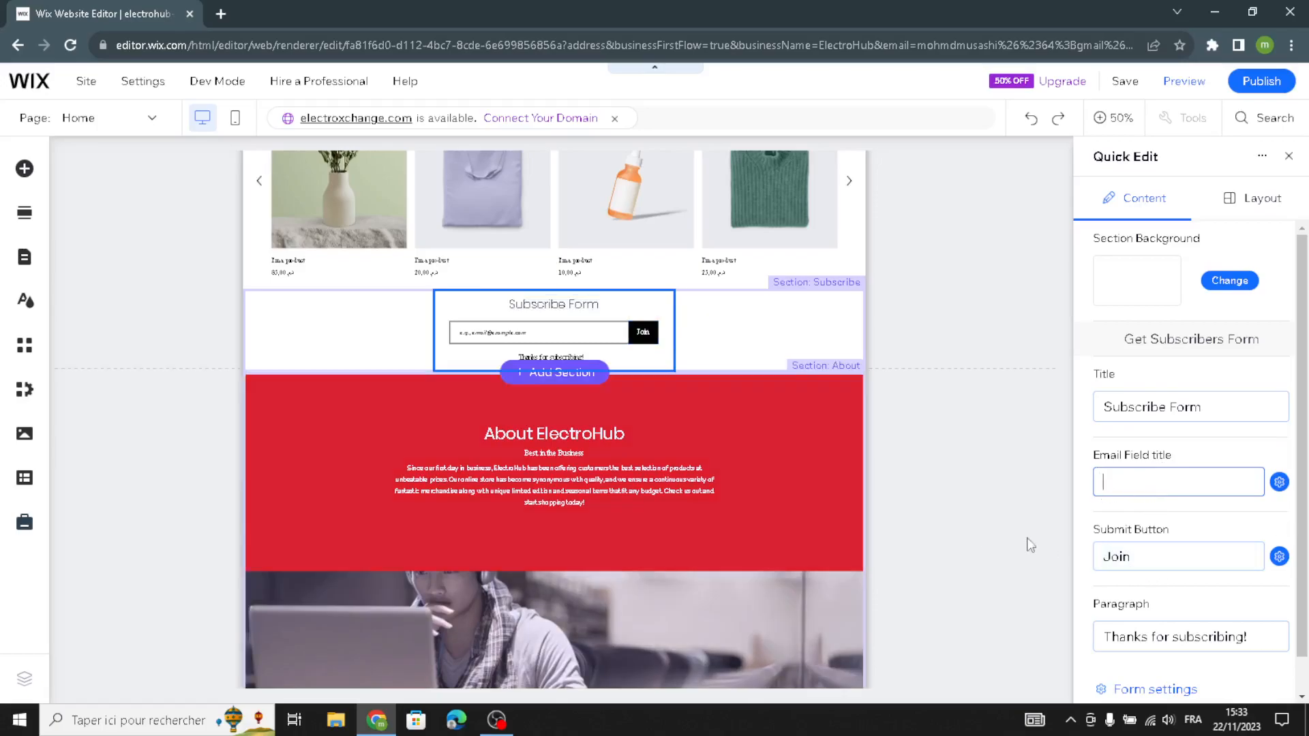
{"action": "scroll", "coordinate": [1126, 572], "scroll_direction": "down", "scroll_amount": 3}
{"action": "scroll", "coordinate": [1131, 491], "scroll_direction": "up", "scroll_amount": 1}
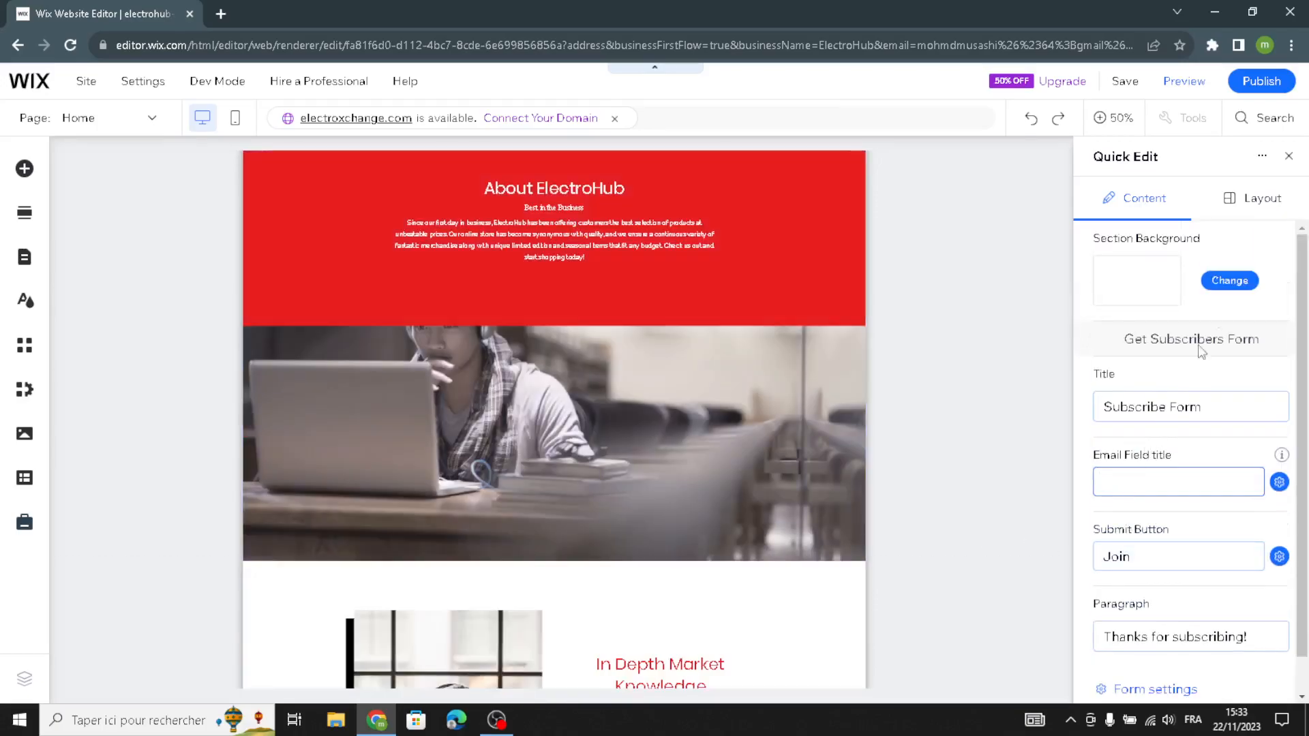
Leave Quick Edit and examine the editing options of the About ElectroHub section's paragraph and red strip
{"action": "left_click", "coordinate": [729, 252]}
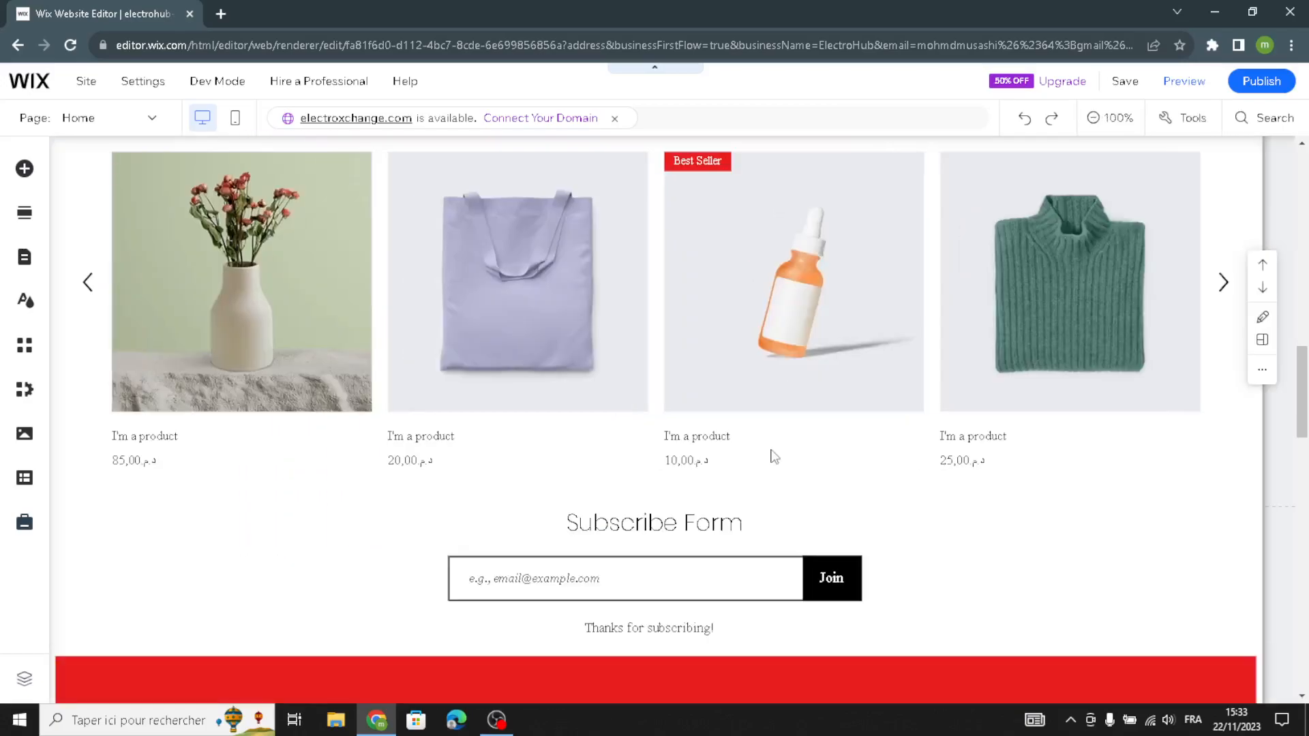
{"action": "scroll", "coordinate": [682, 506], "scroll_direction": "down", "scroll_amount": 9}
{"action": "scroll", "coordinate": [645, 420], "scroll_direction": "up", "scroll_amount": 4}
{"action": "left_click", "coordinate": [649, 454]}
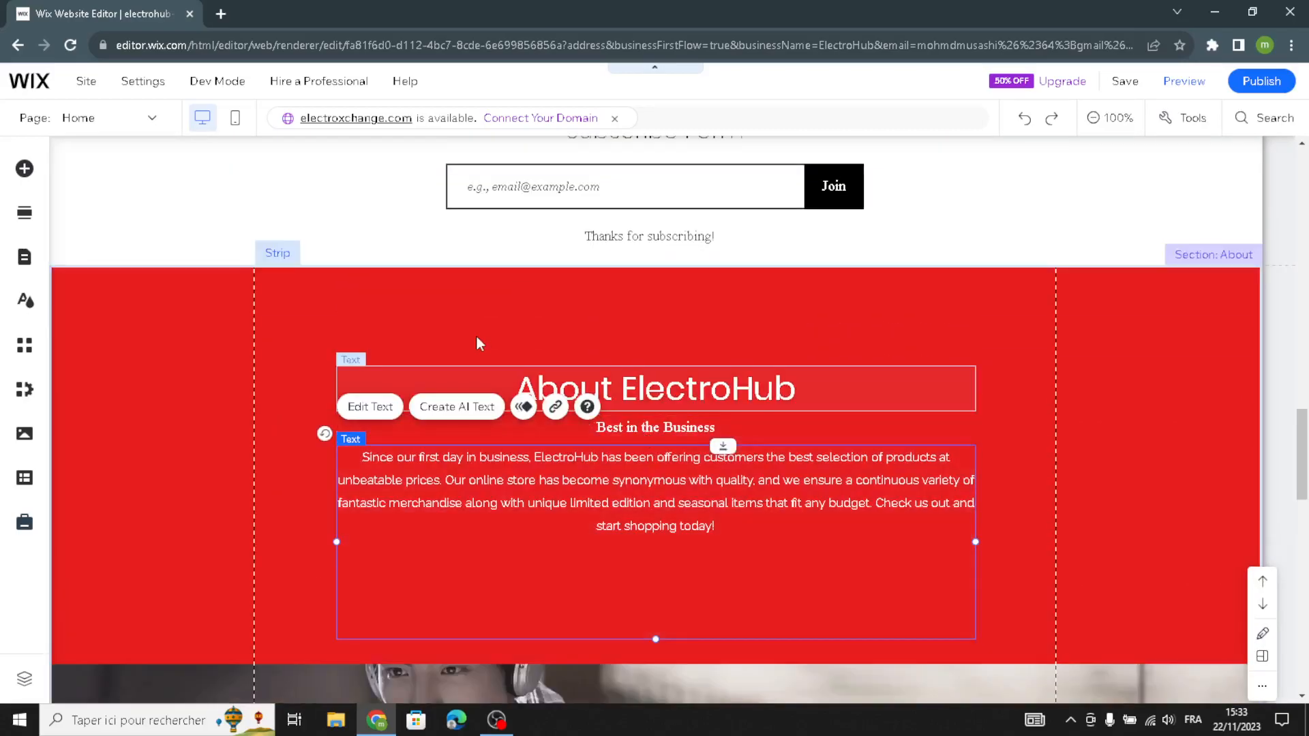
{"action": "left_click", "coordinate": [477, 333]}
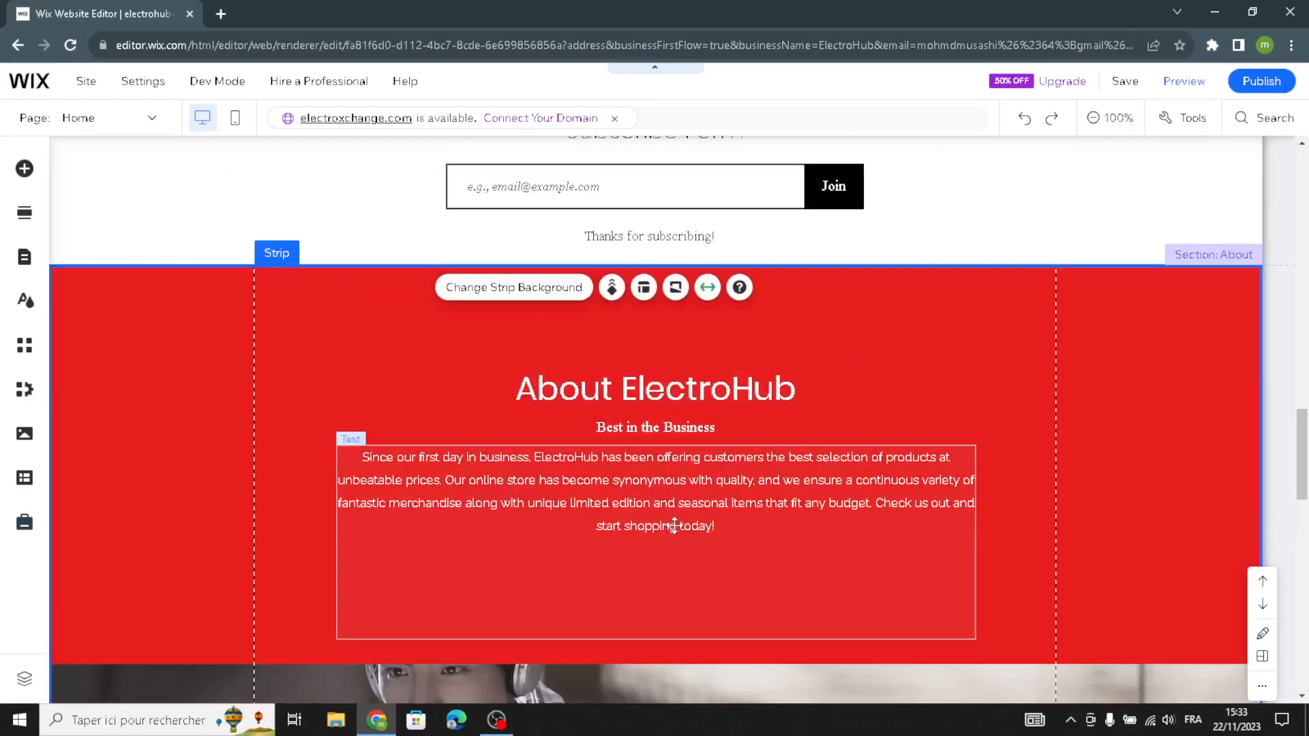
{"action": "left_click", "coordinate": [560, 535]}
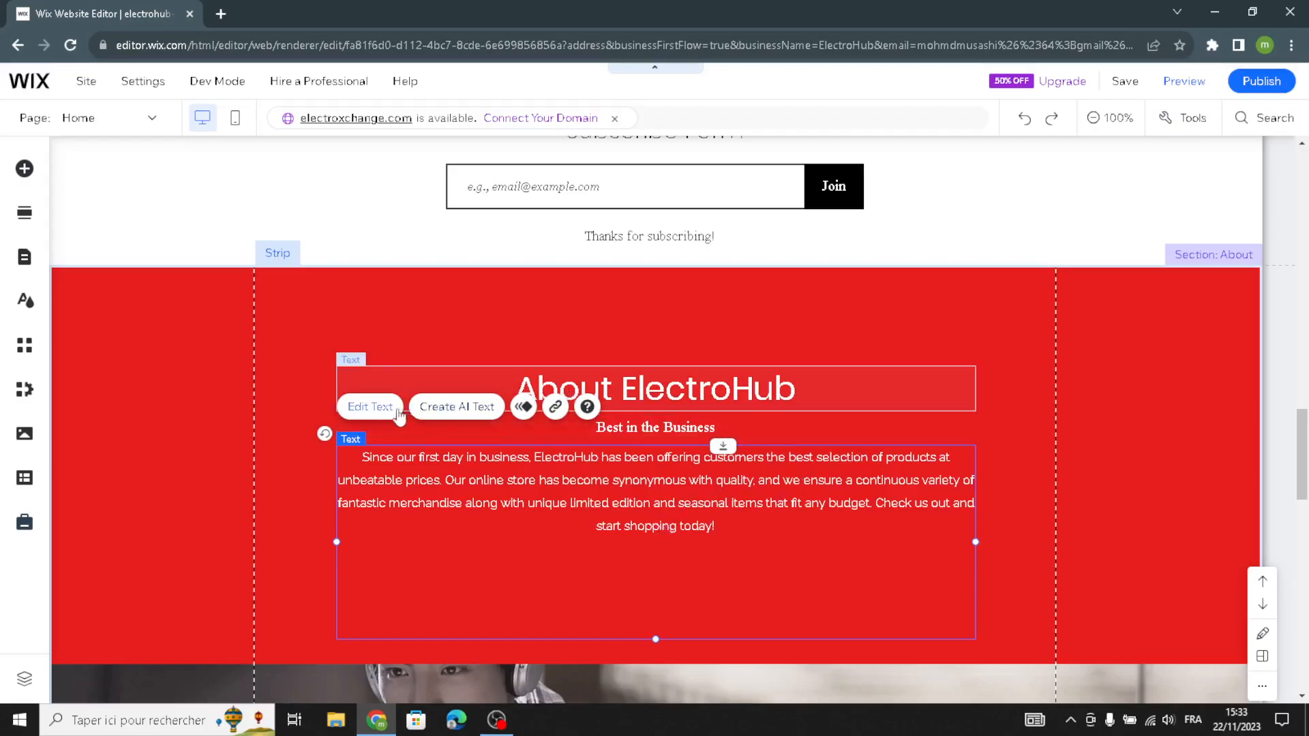
{"action": "left_click", "coordinate": [149, 400]}
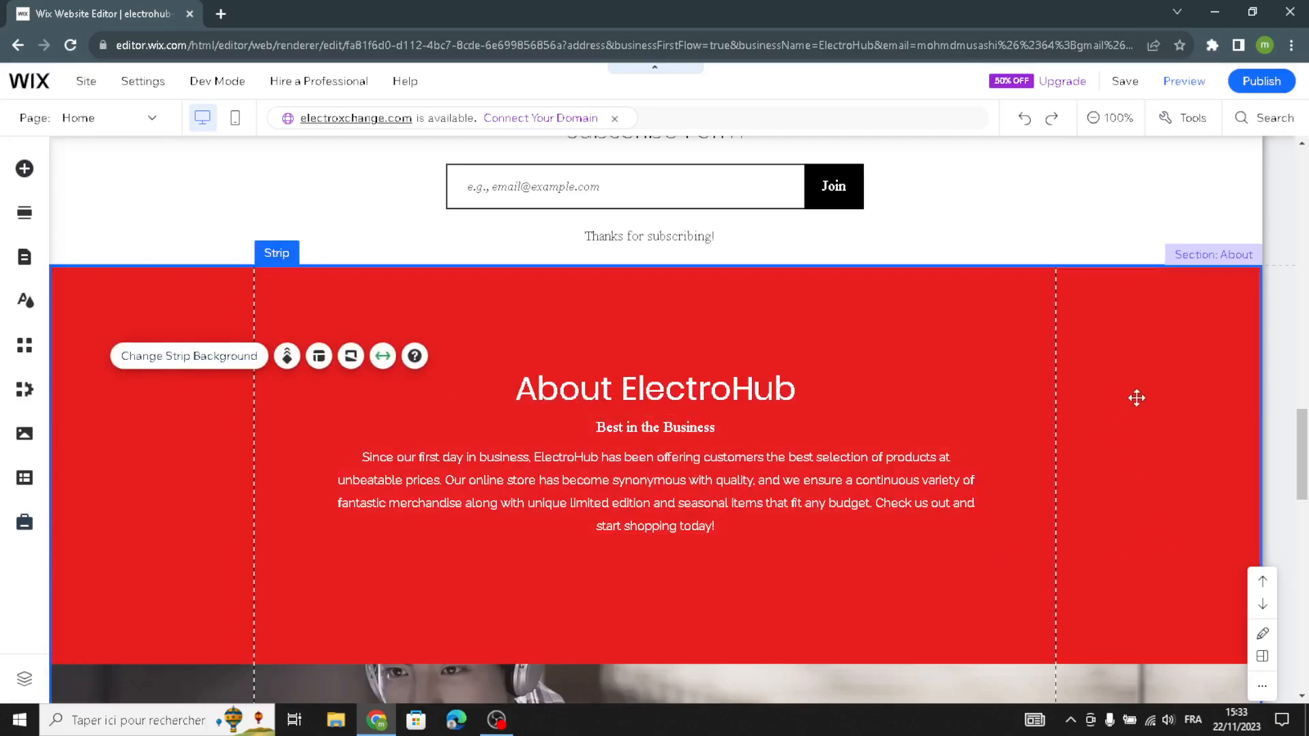
{"action": "left_click", "coordinate": [166, 408]}
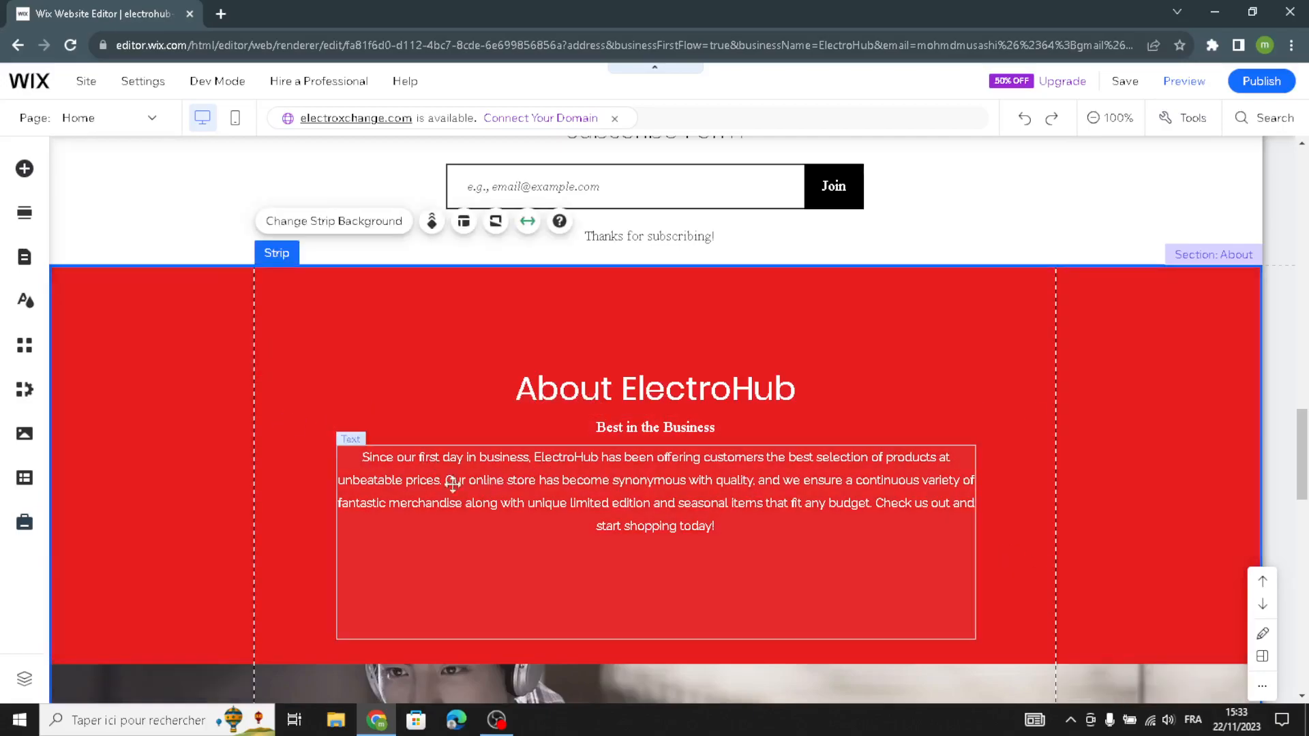
{"action": "left_click", "coordinate": [151, 323]}
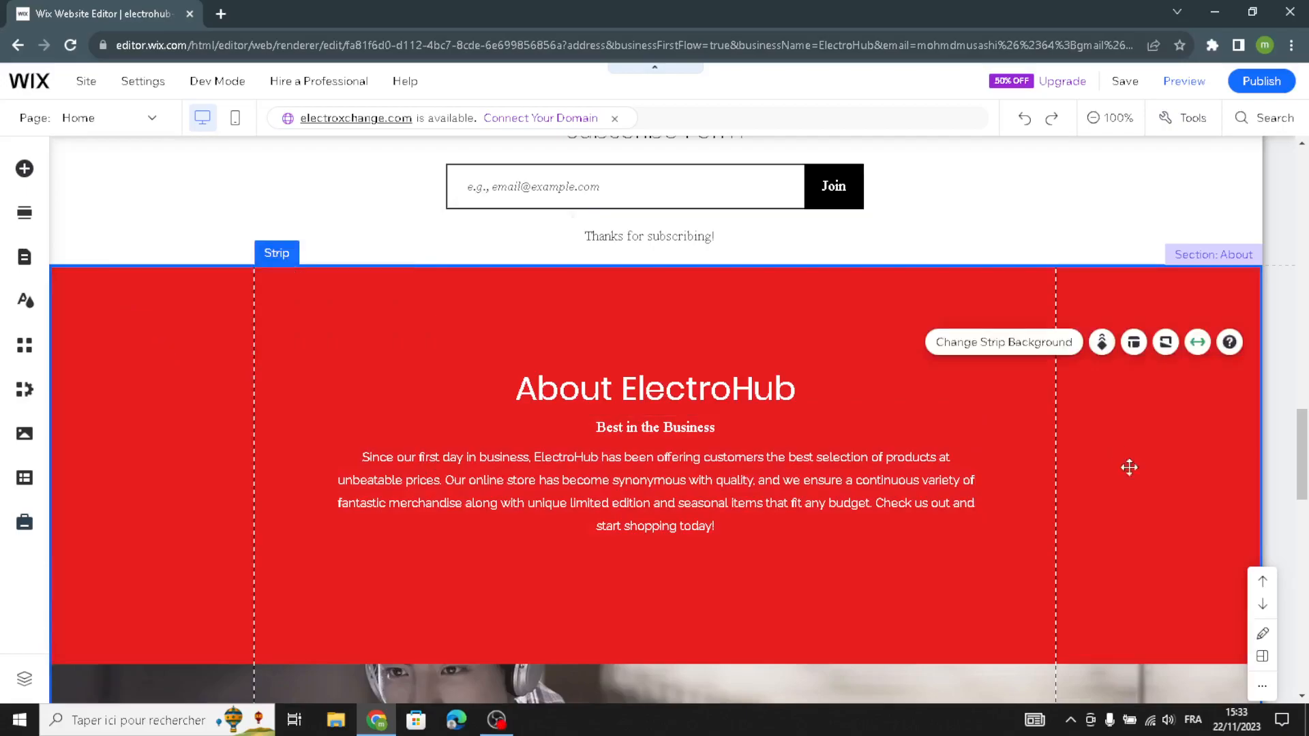
Change the About section's strip background to the near-black theme color using Quick Edit, and return to the section's content settings
{"action": "left_click", "coordinate": [1264, 641]}
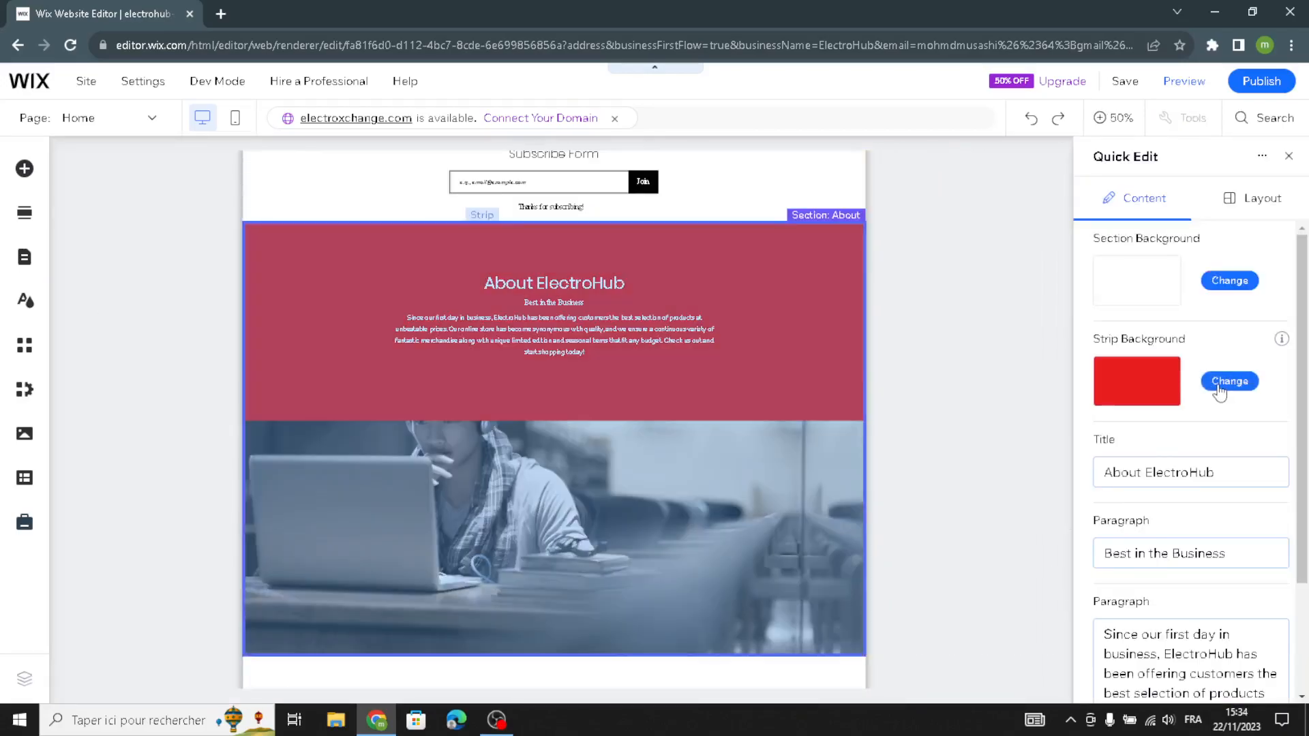
{"action": "left_click", "coordinate": [1221, 382]}
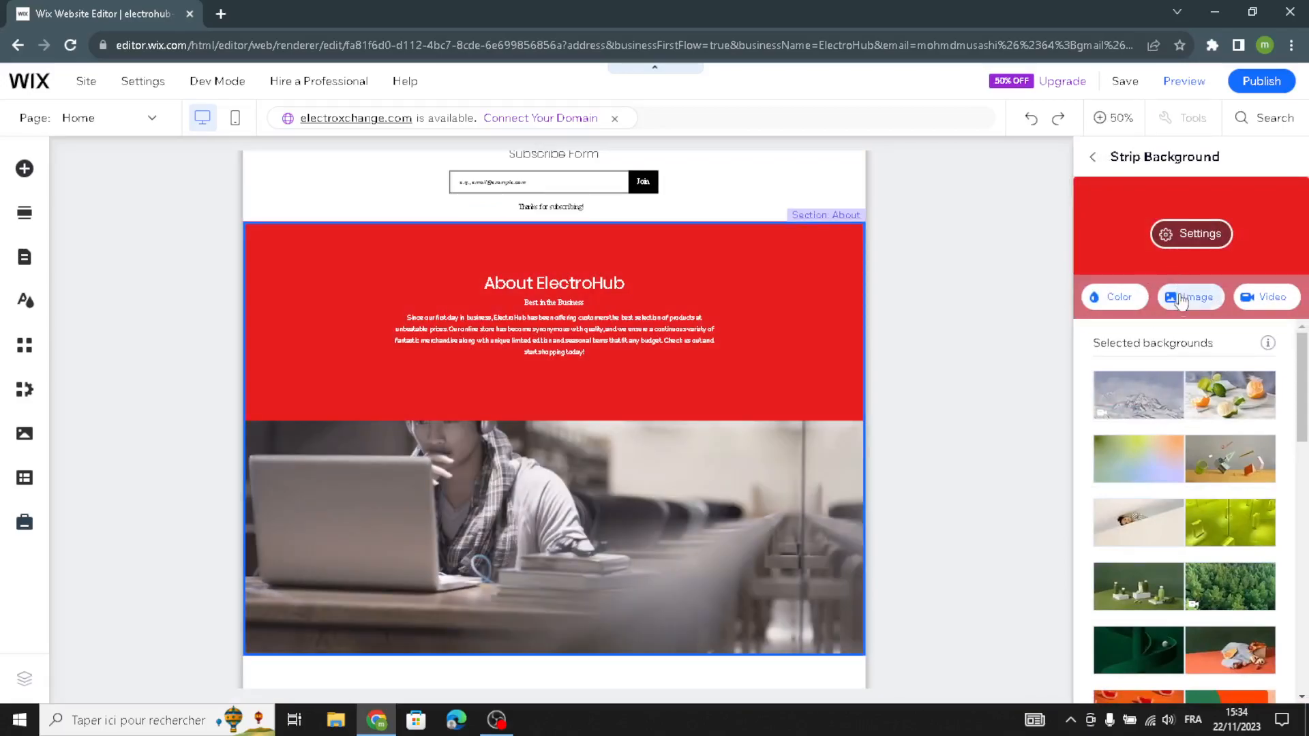
{"action": "left_click", "coordinate": [1112, 316]}
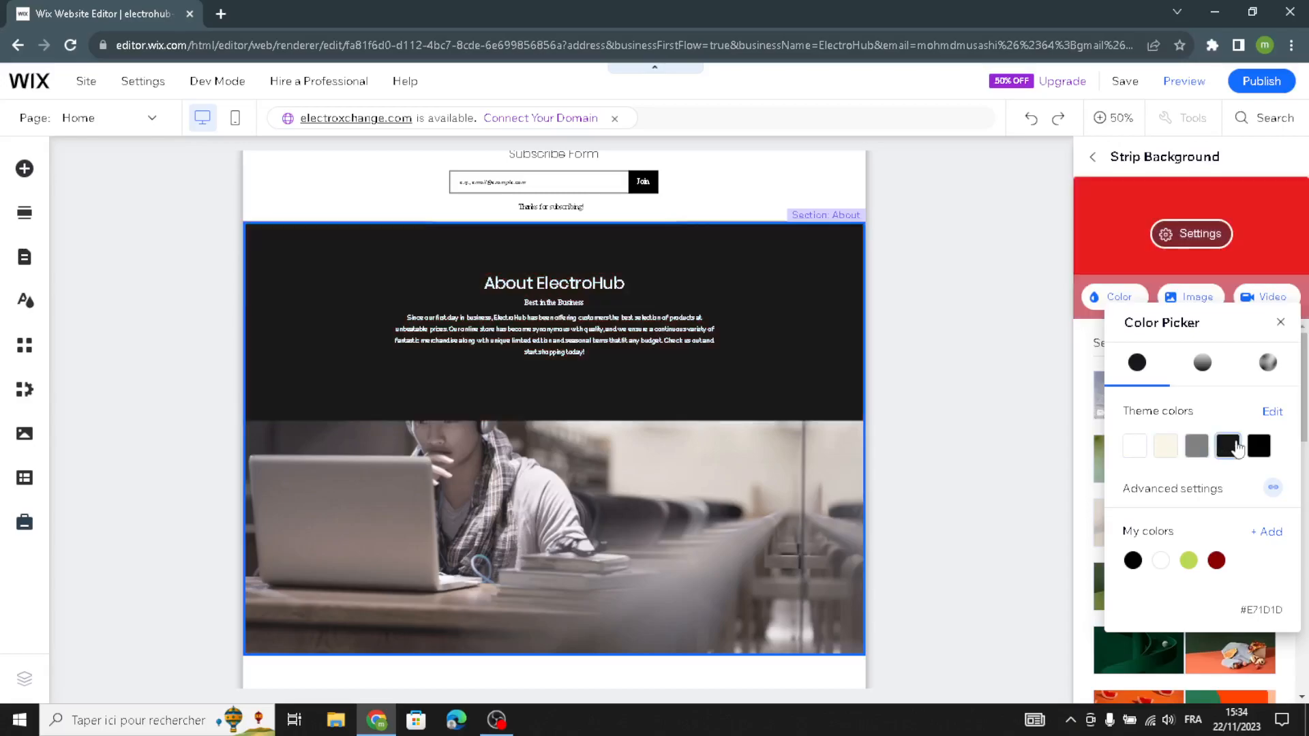
{"action": "left_click", "coordinate": [1236, 447]}
{"action": "left_click", "coordinate": [1027, 309]}
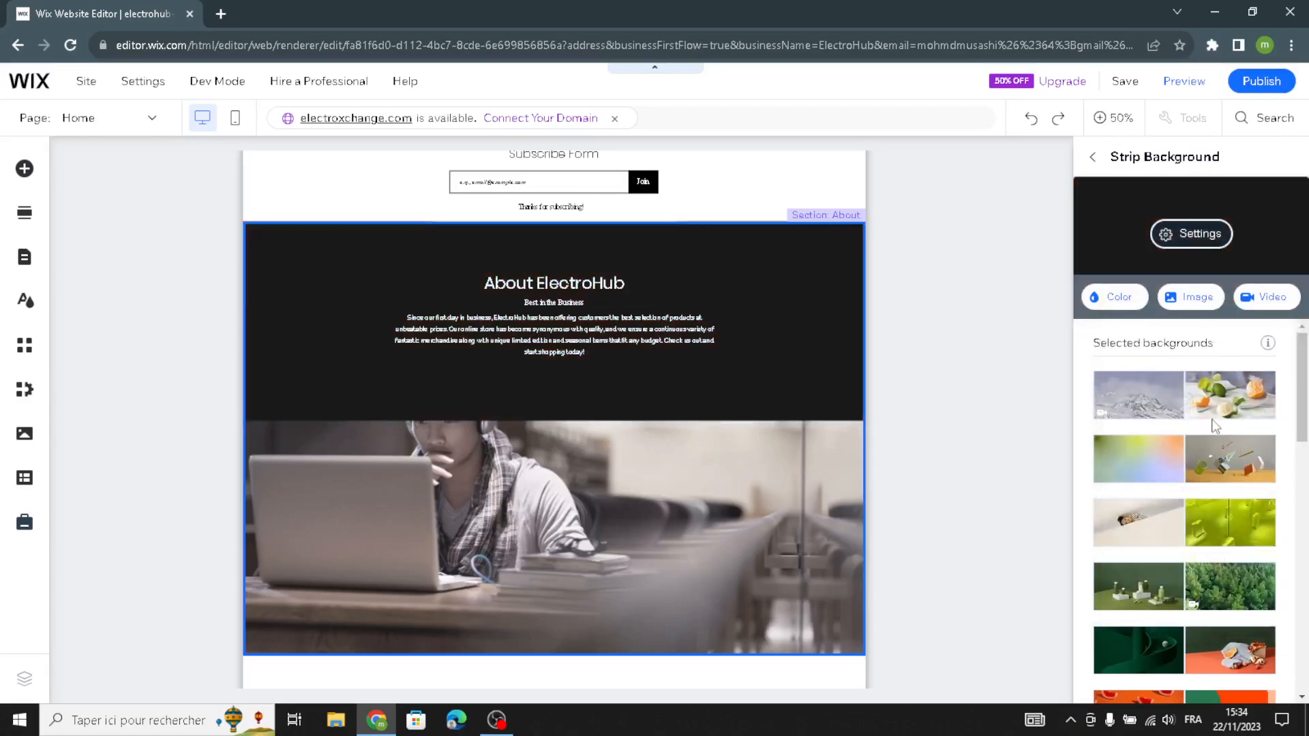
{"action": "left_click", "coordinate": [1093, 157]}
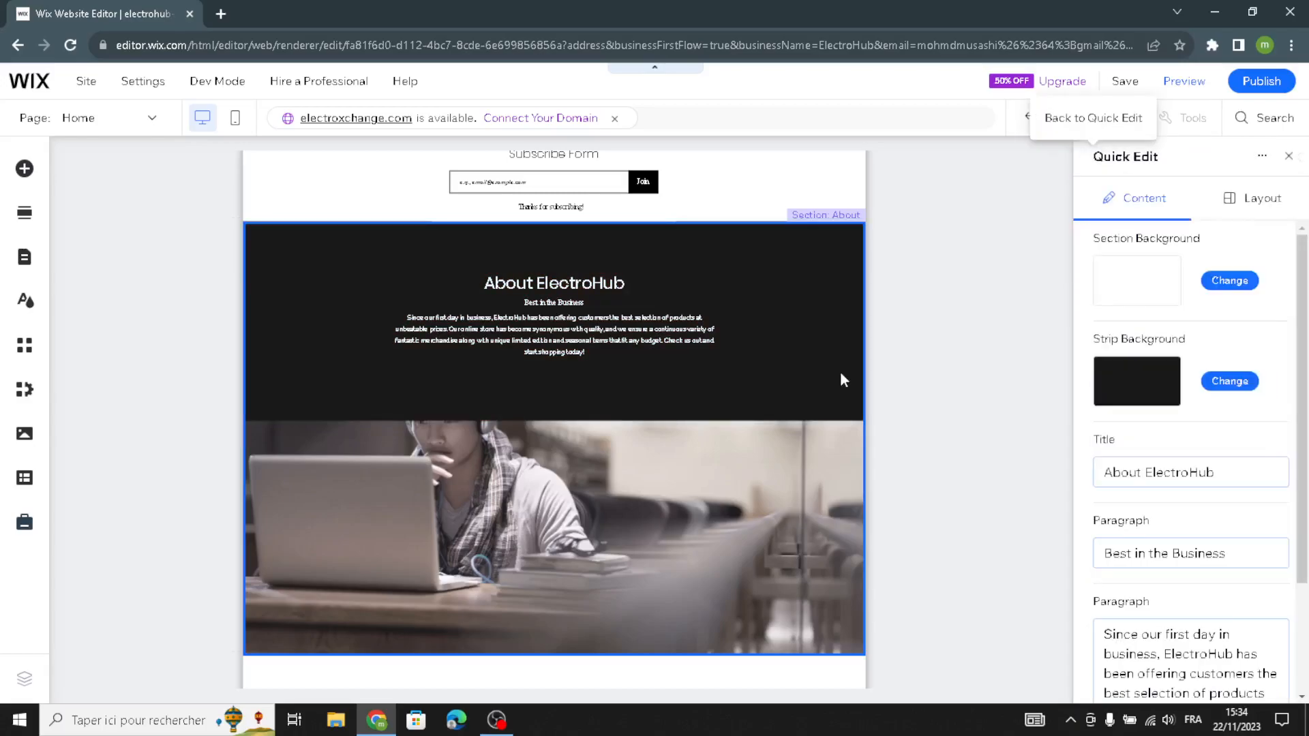
{"action": "scroll", "coordinate": [784, 395], "scroll_direction": "down", "scroll_amount": 2}
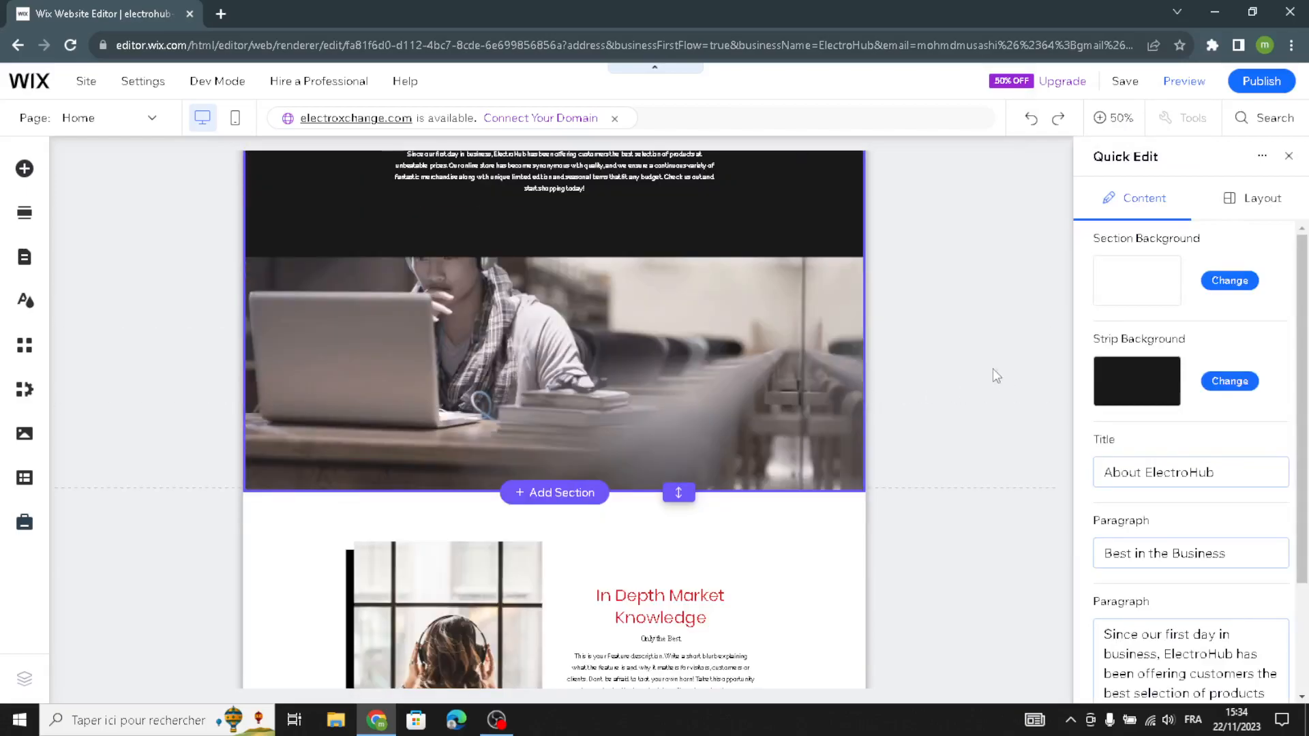
Search the Wix media library for "electronics" images for the About section's background, browse them, and close the picker without choosing one
{"action": "scroll", "coordinate": [633, 386], "scroll_direction": "down", "scroll_amount": 1}
{"action": "scroll", "coordinate": [632, 386], "scroll_direction": "up", "scroll_amount": 2}
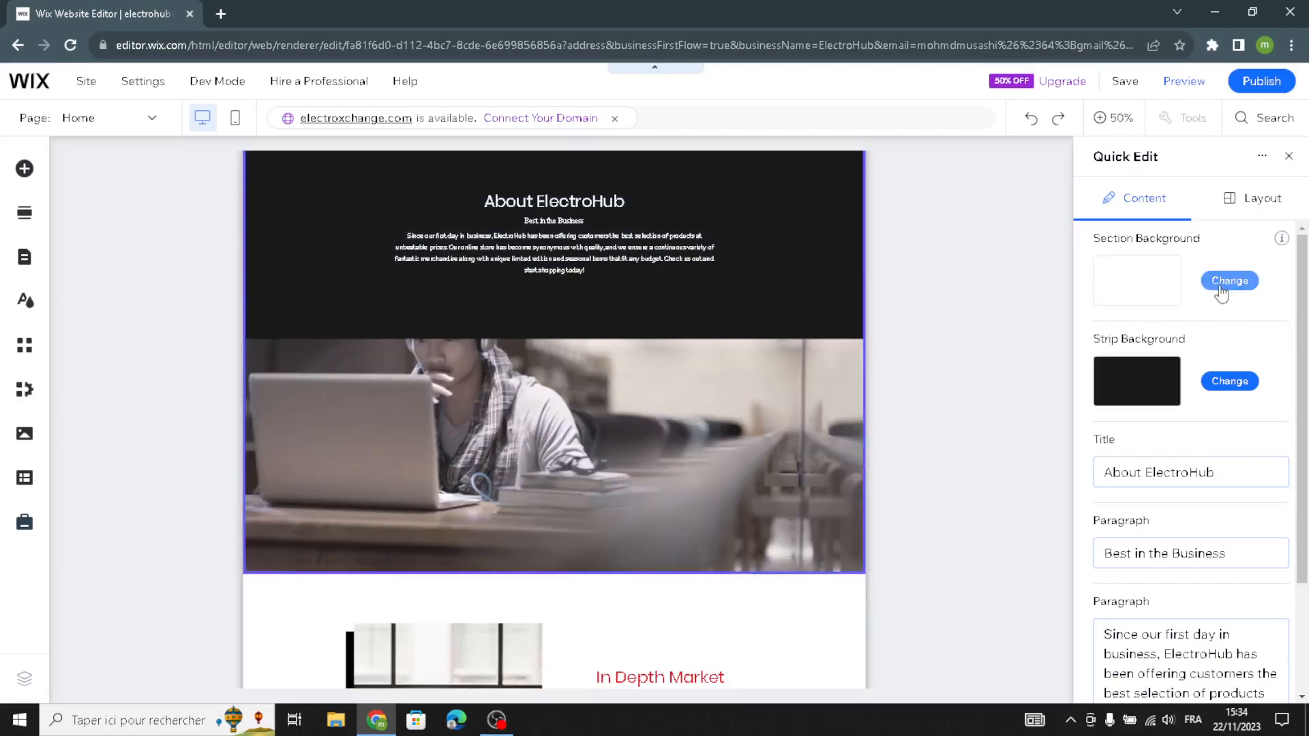
{"action": "left_click", "coordinate": [1221, 292]}
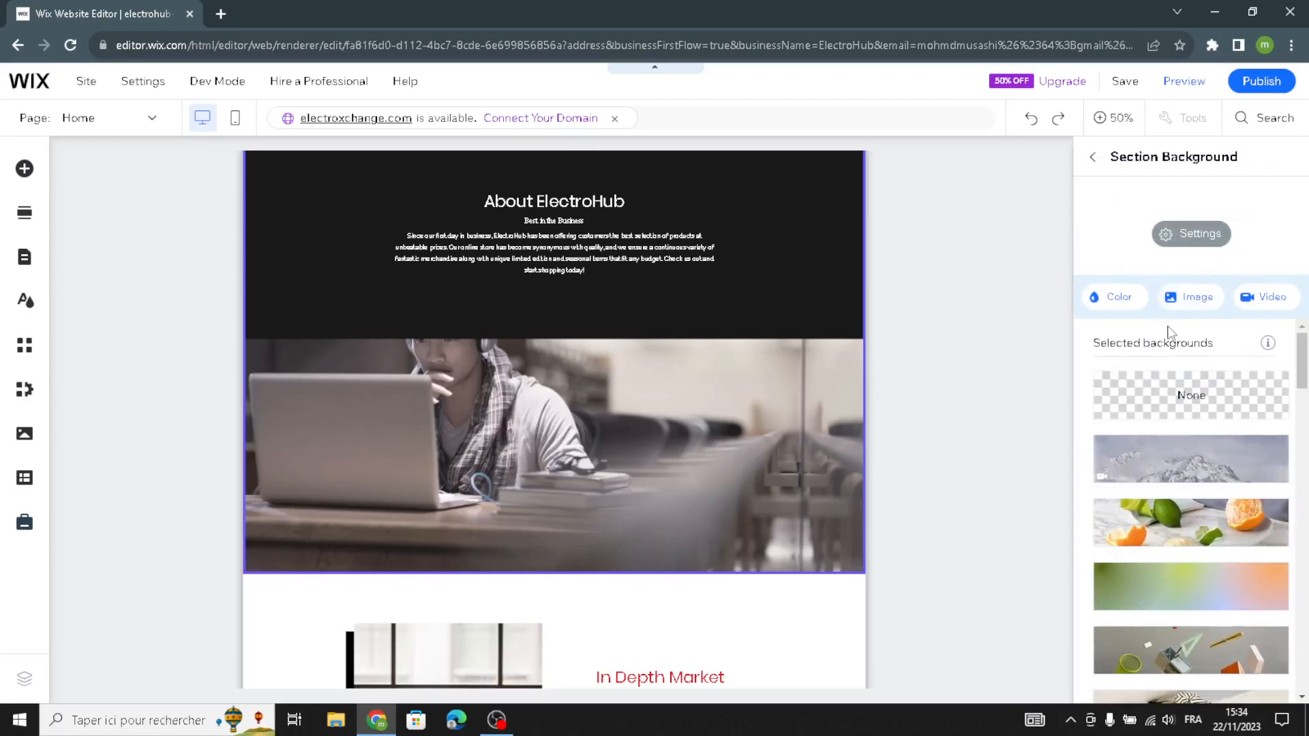
{"action": "left_click", "coordinate": [1188, 298]}
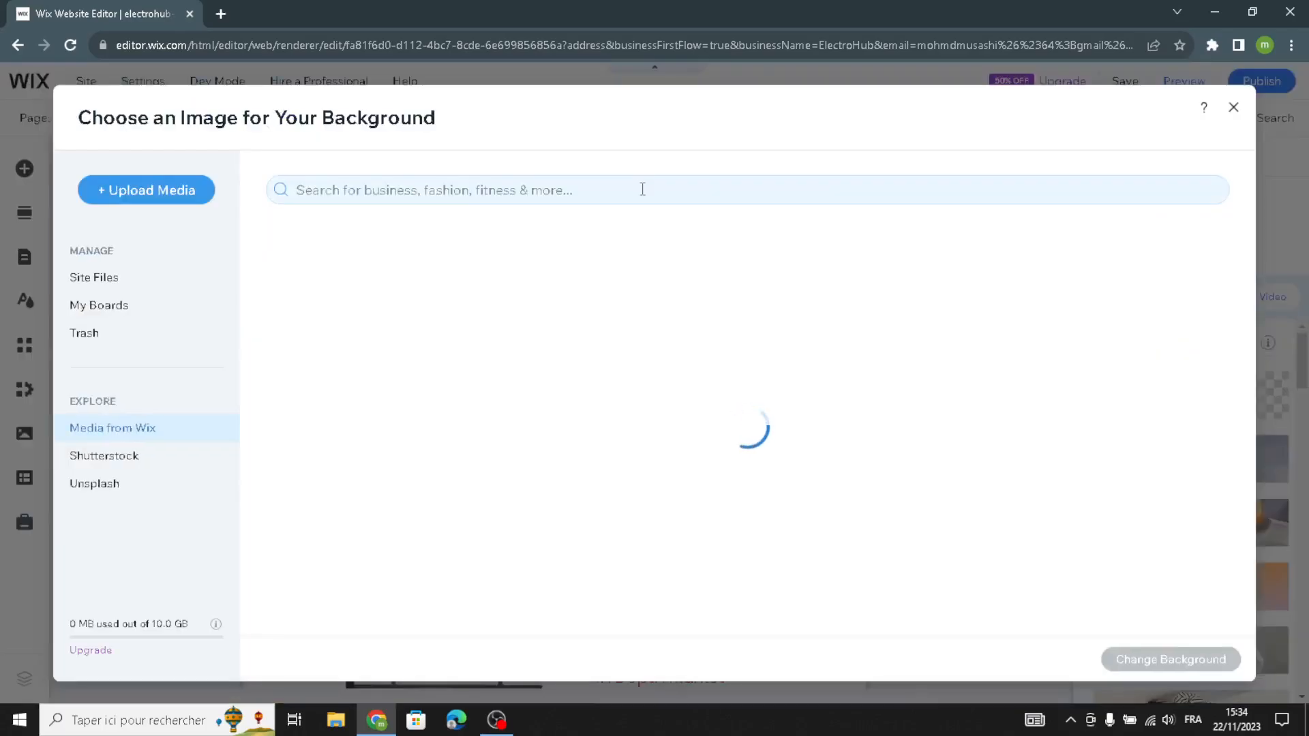
{"action": "left_click", "coordinate": [642, 189]}
{"action": "type", "text": "e"}
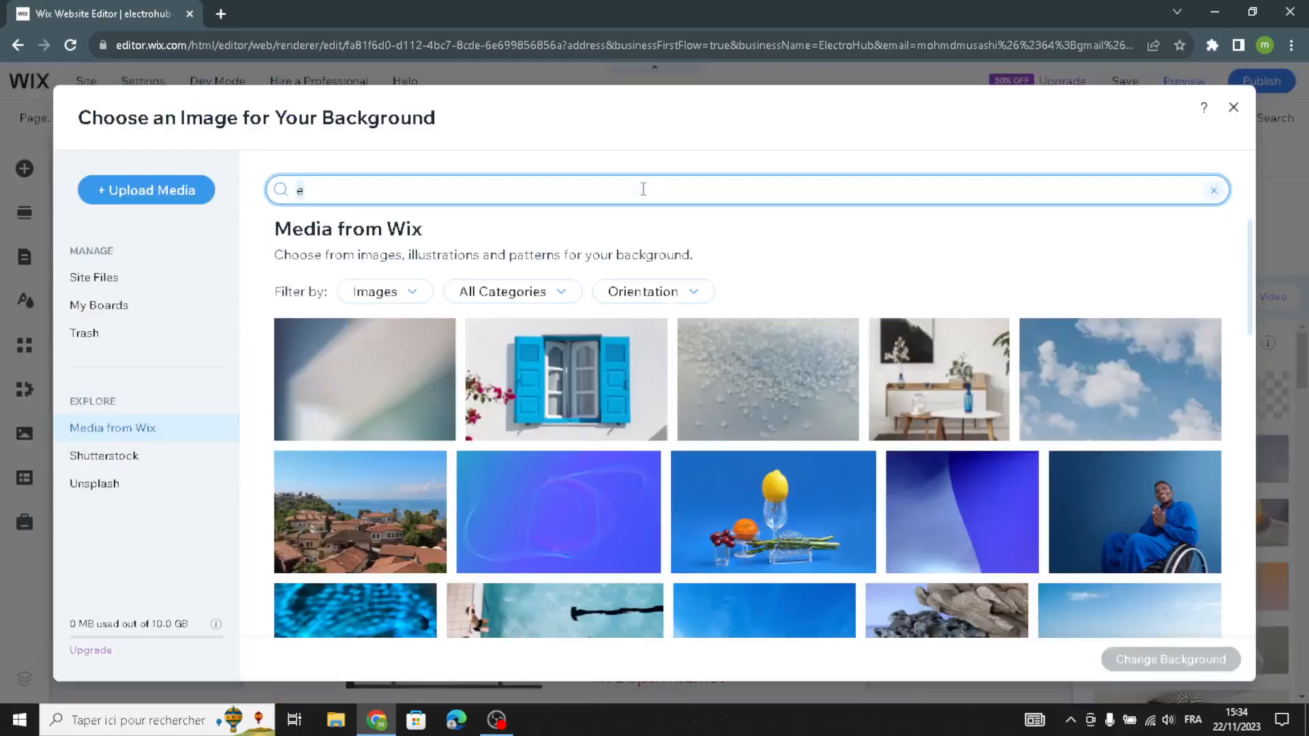
{"action": "type", "text": "ele"}
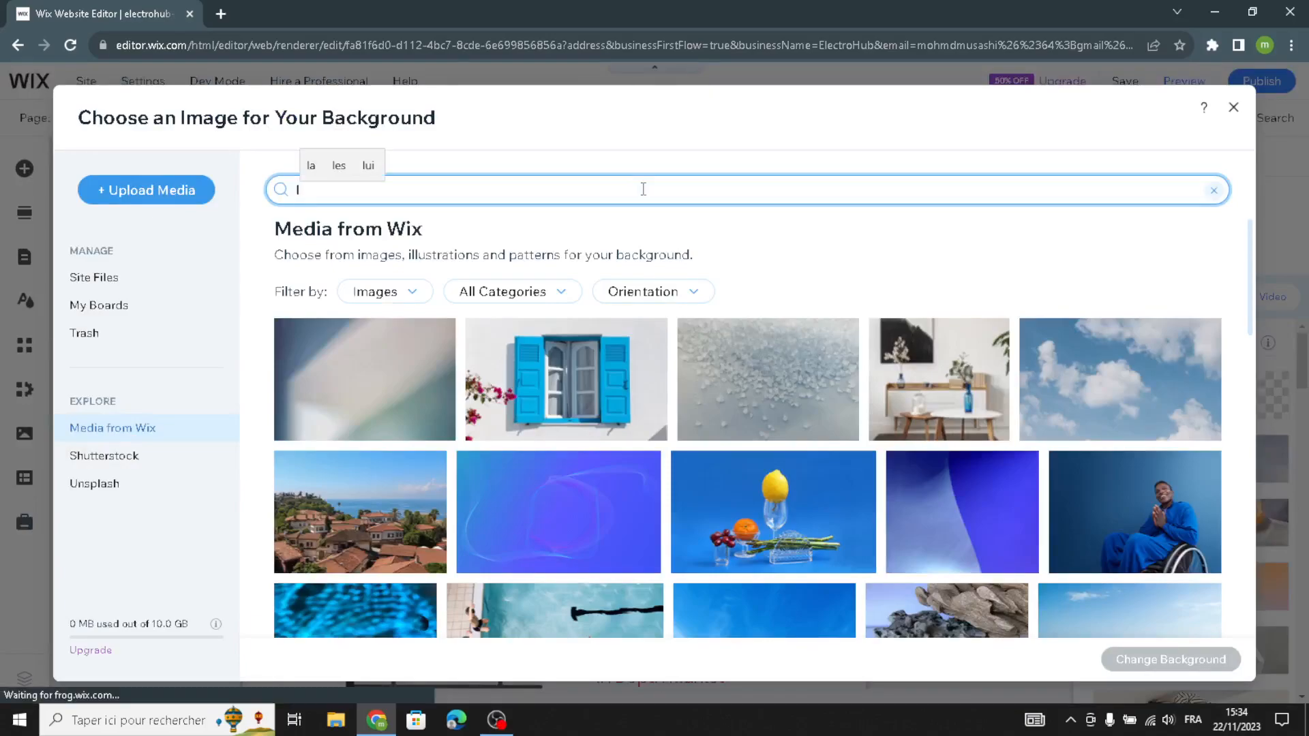
{"action": "type", "text": "c"}
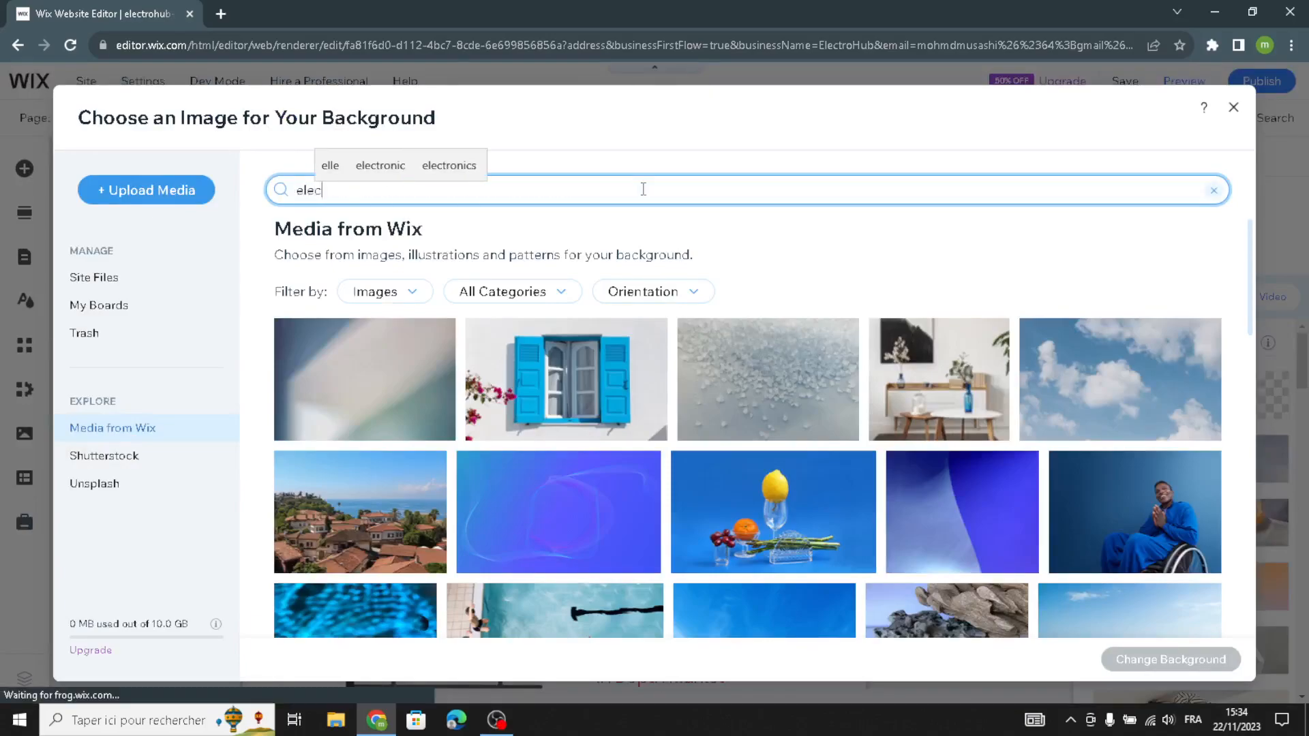
{"action": "type", "text": "tronics"}
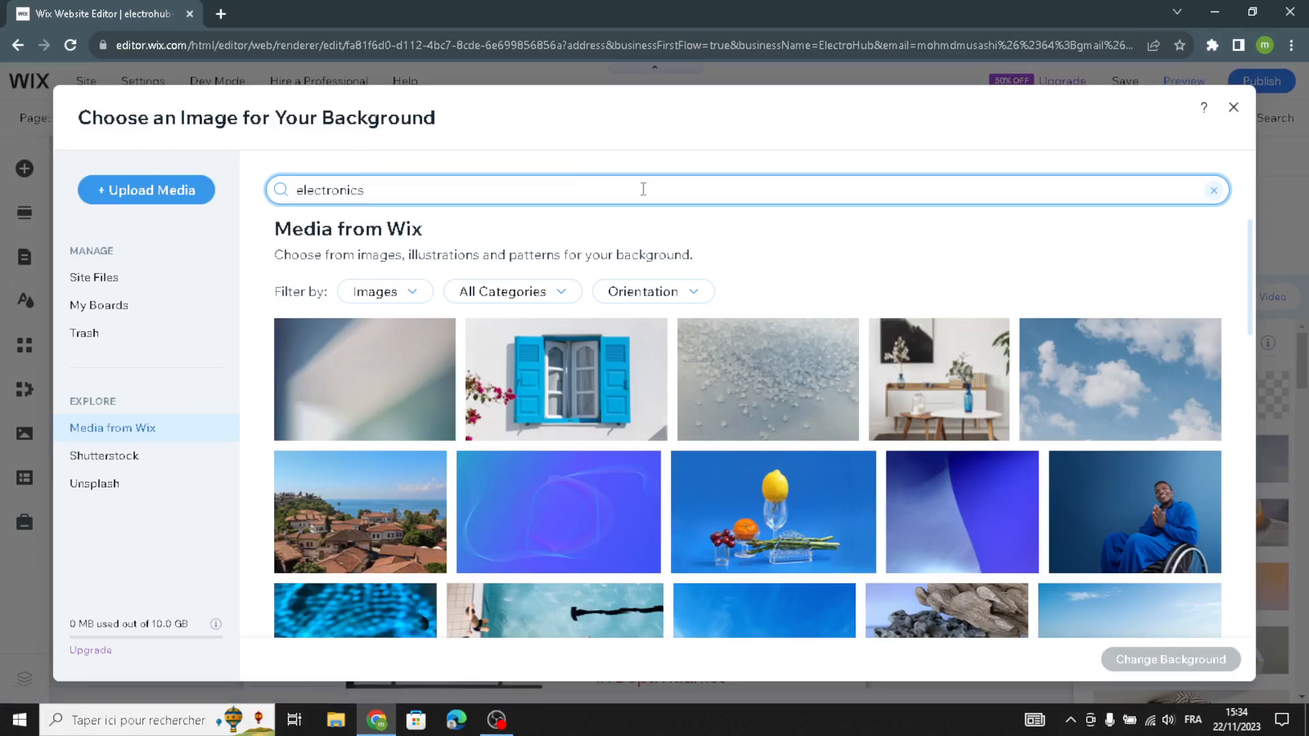
{"action": "key", "text": "Return"}
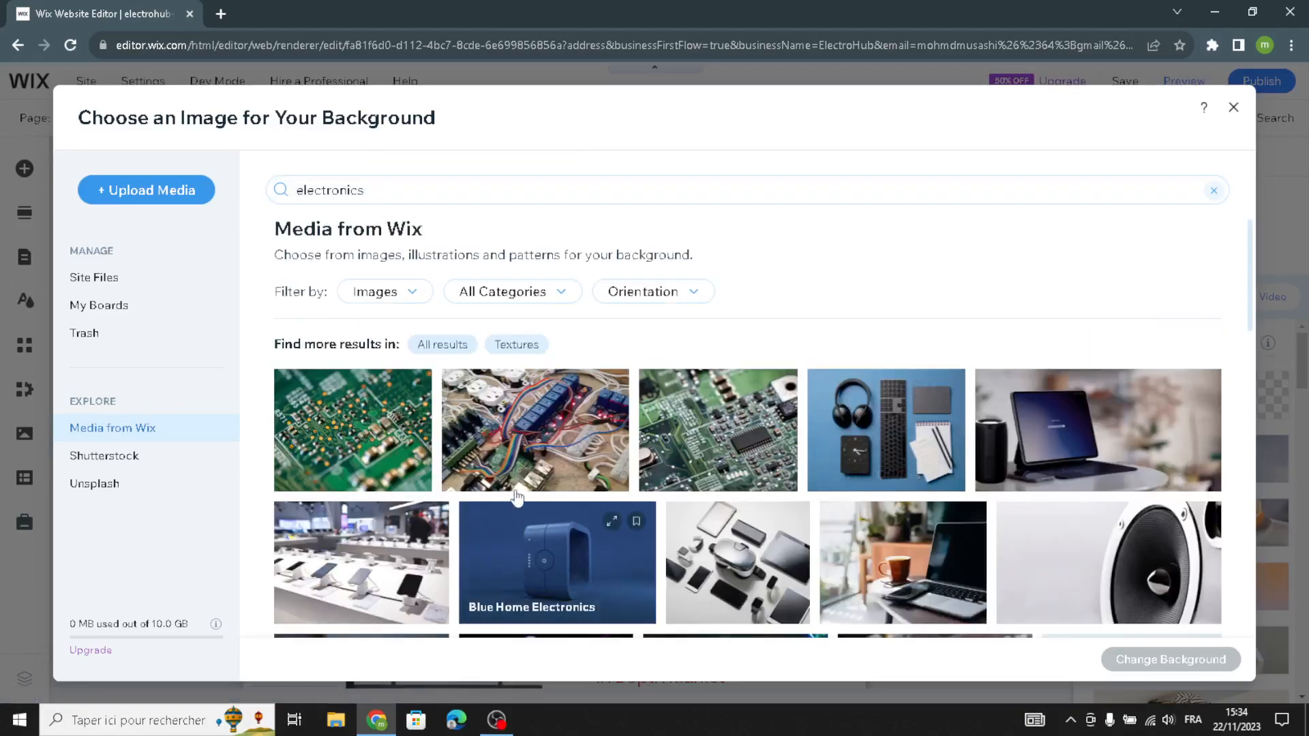
{"action": "scroll", "coordinate": [892, 450], "scroll_direction": "down", "scroll_amount": 3}
{"action": "scroll", "coordinate": [891, 450], "scroll_direction": "up", "scroll_amount": 3}
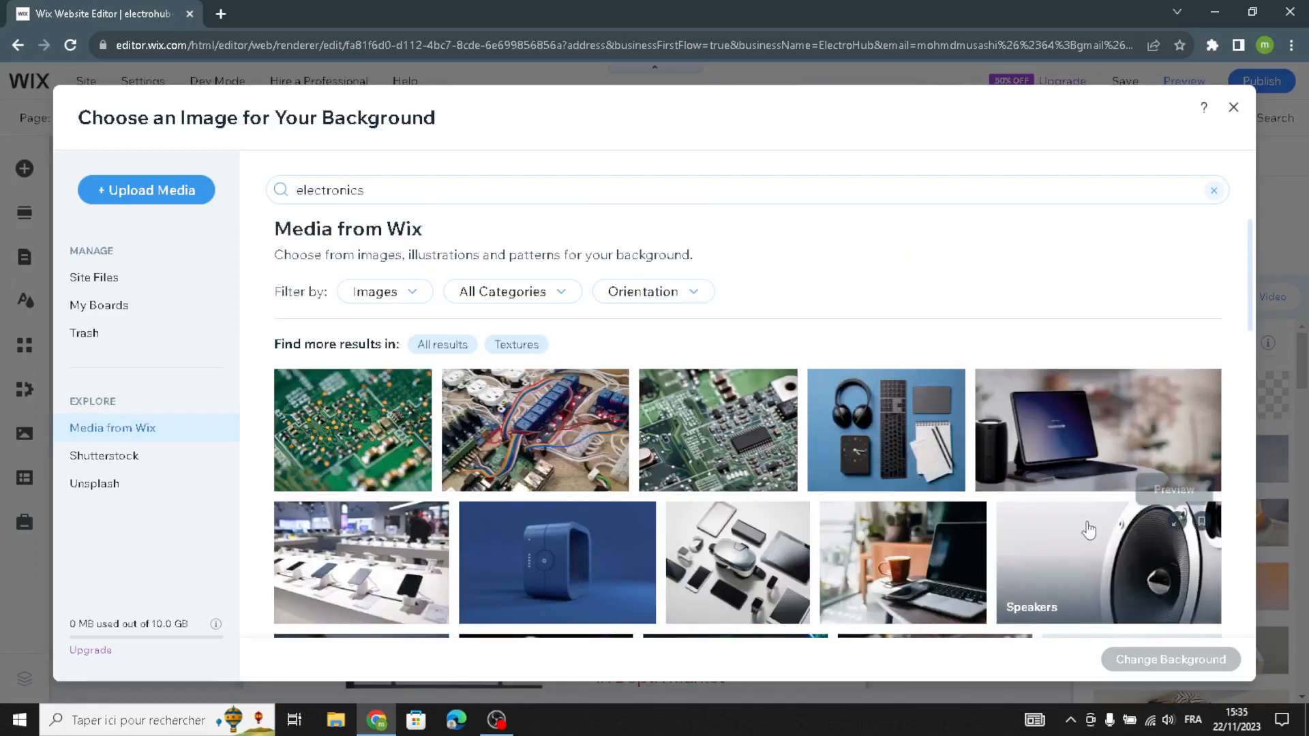
{"action": "left_click", "coordinate": [1231, 110]}
Examine the Features section's background, image, title and paragraph settings in Quick Edit, followed by the footer's paragraph fields
{"action": "scroll", "coordinate": [625, 458], "scroll_direction": "down", "scroll_amount": 4}
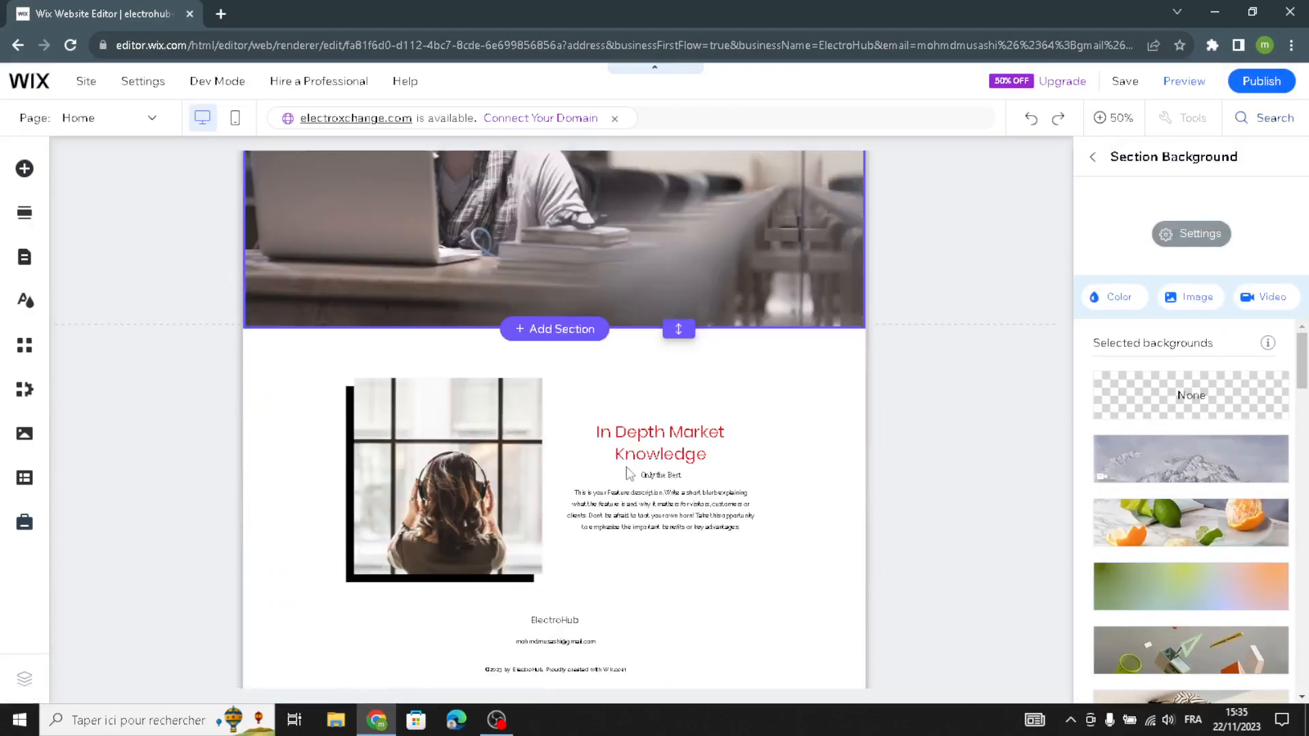
{"action": "left_click", "coordinate": [684, 422]}
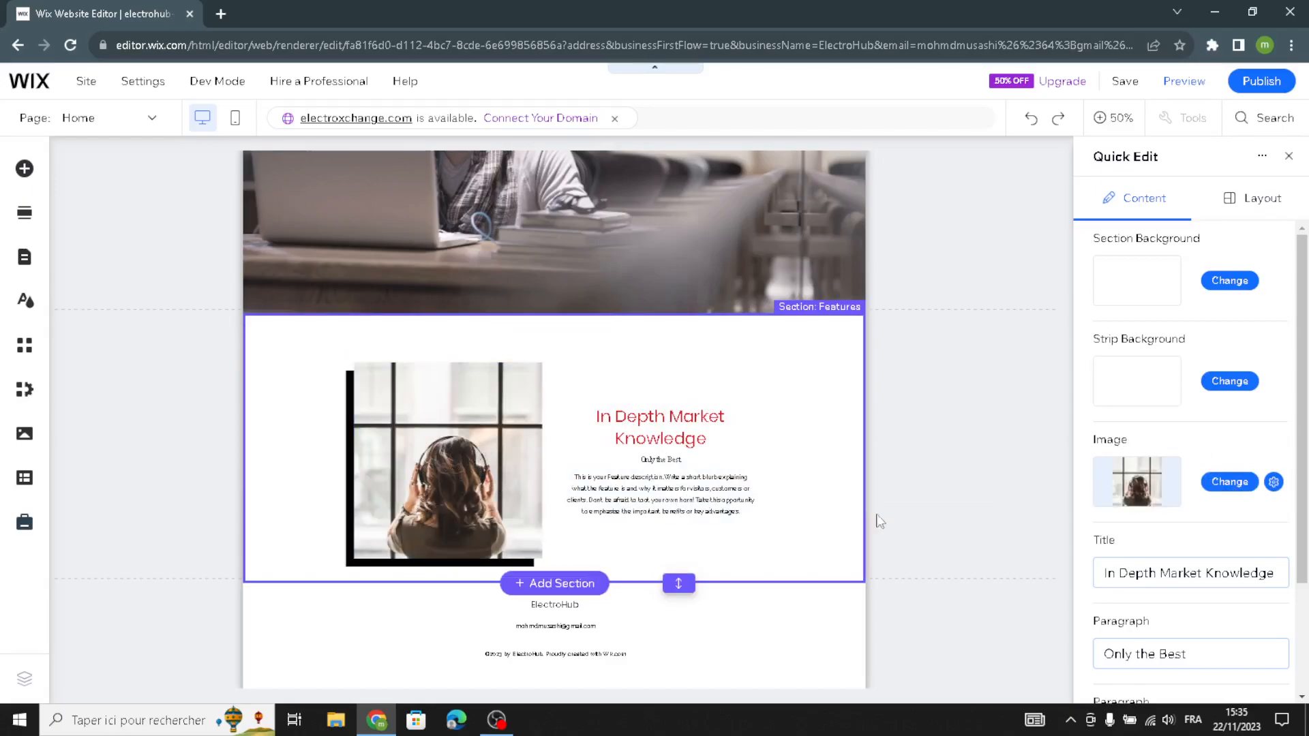
{"action": "left_click", "coordinate": [1163, 591]}
{"action": "left_click", "coordinate": [1054, 606]}
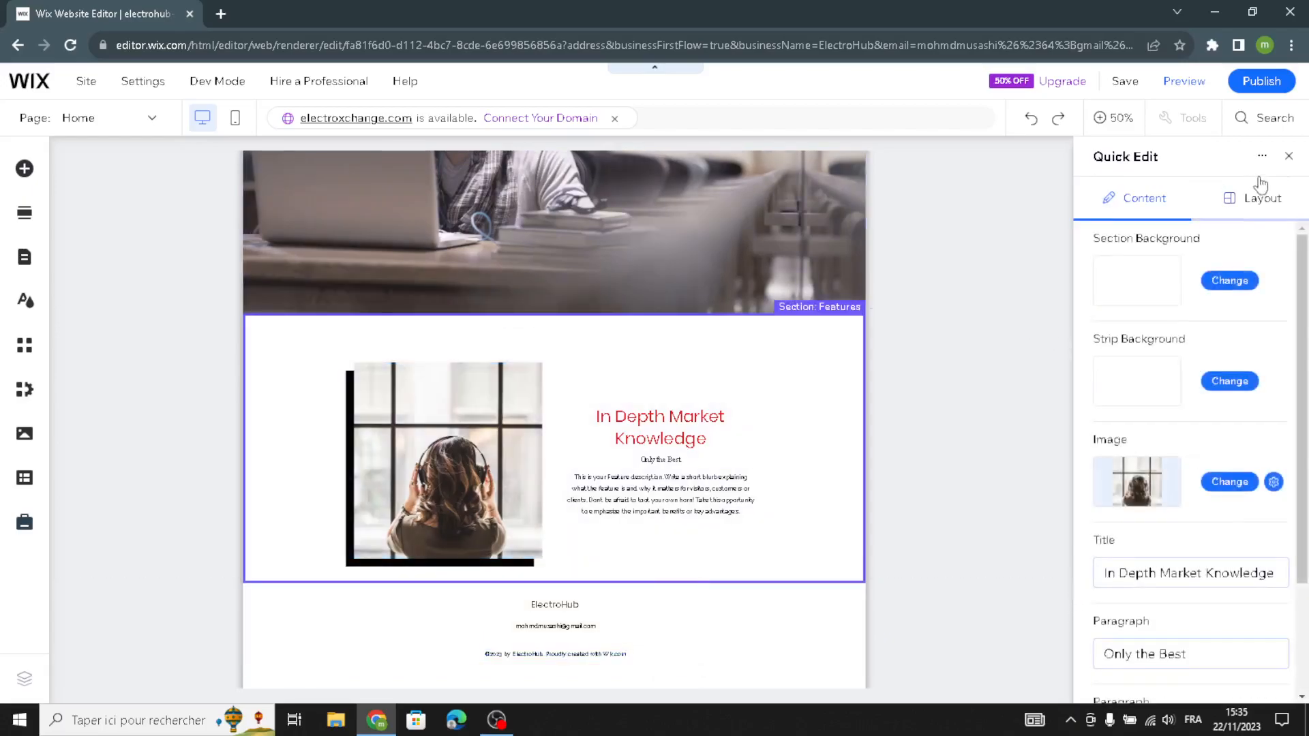
{"action": "scroll", "coordinate": [1164, 653], "scroll_direction": "down", "scroll_amount": 2}
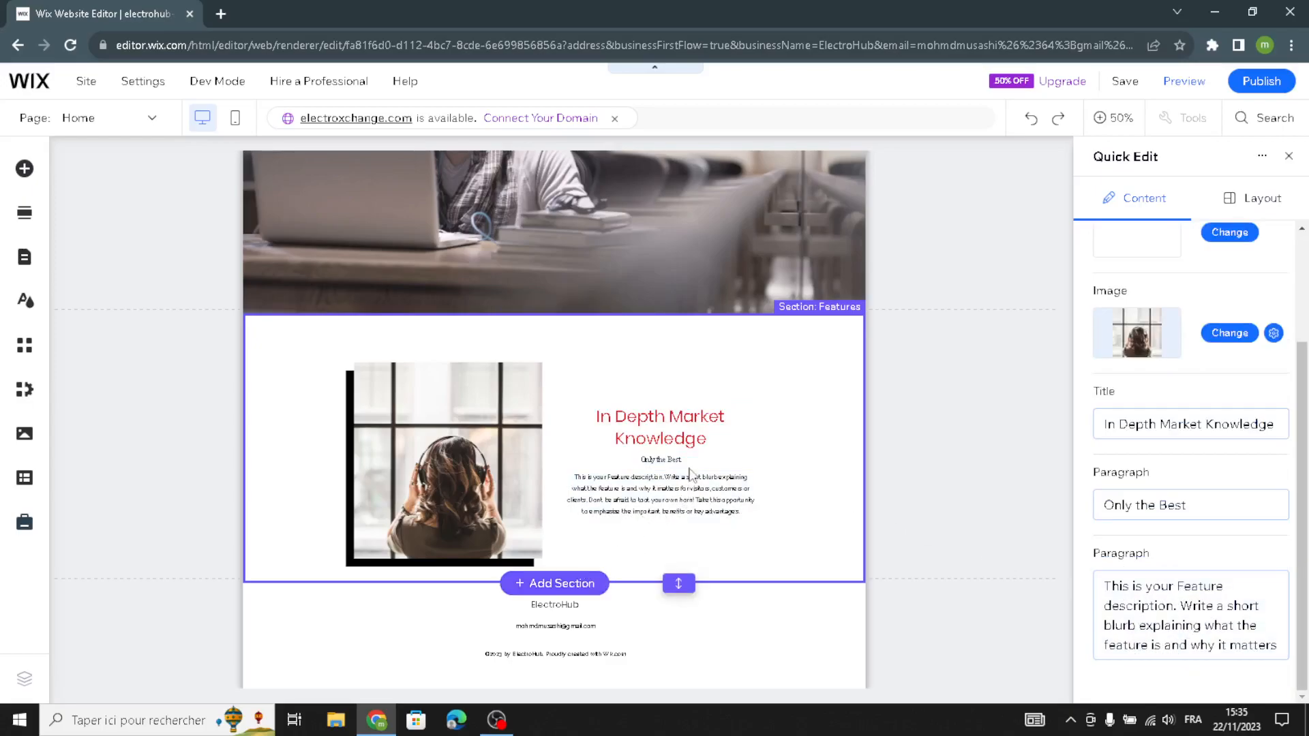
{"action": "left_click", "coordinate": [560, 632]}
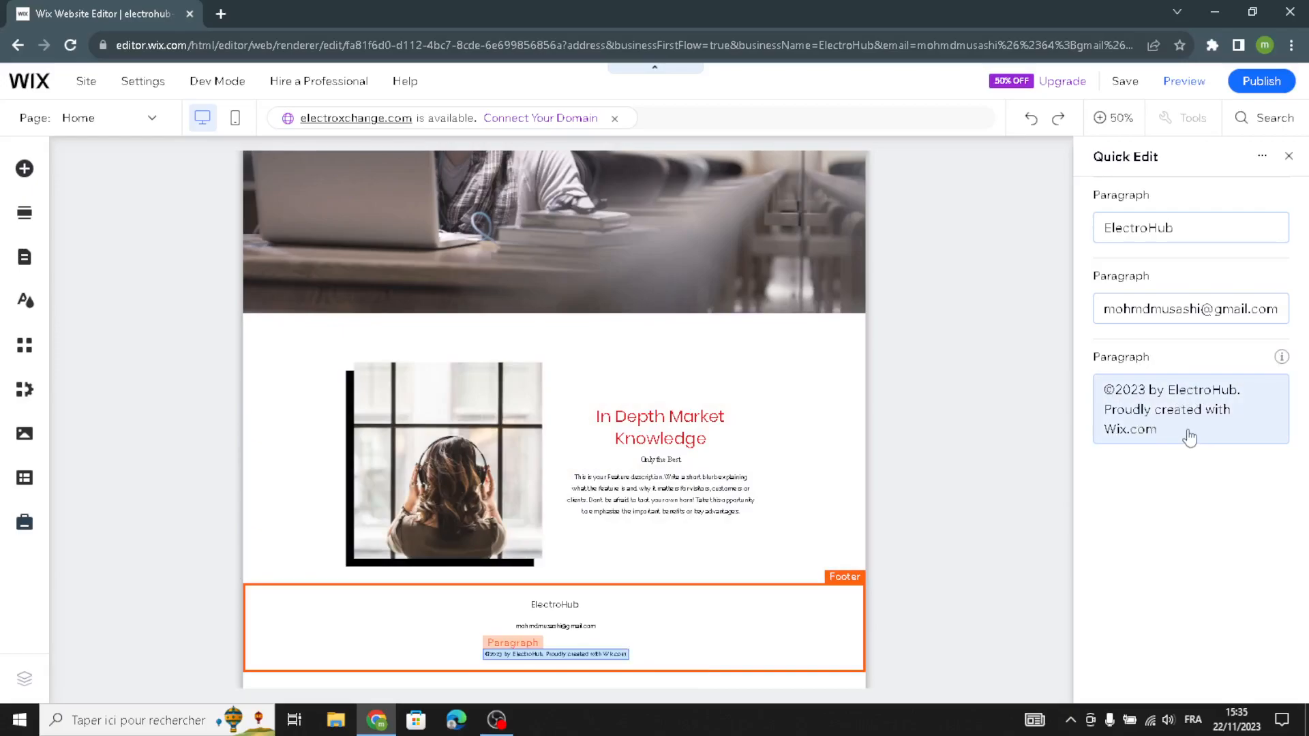
Publish the site, review the homepage, and dismiss the publishing confirmation and the mobile editing offer
{"action": "scroll", "coordinate": [846, 274], "scroll_direction": "up", "scroll_amount": 10}
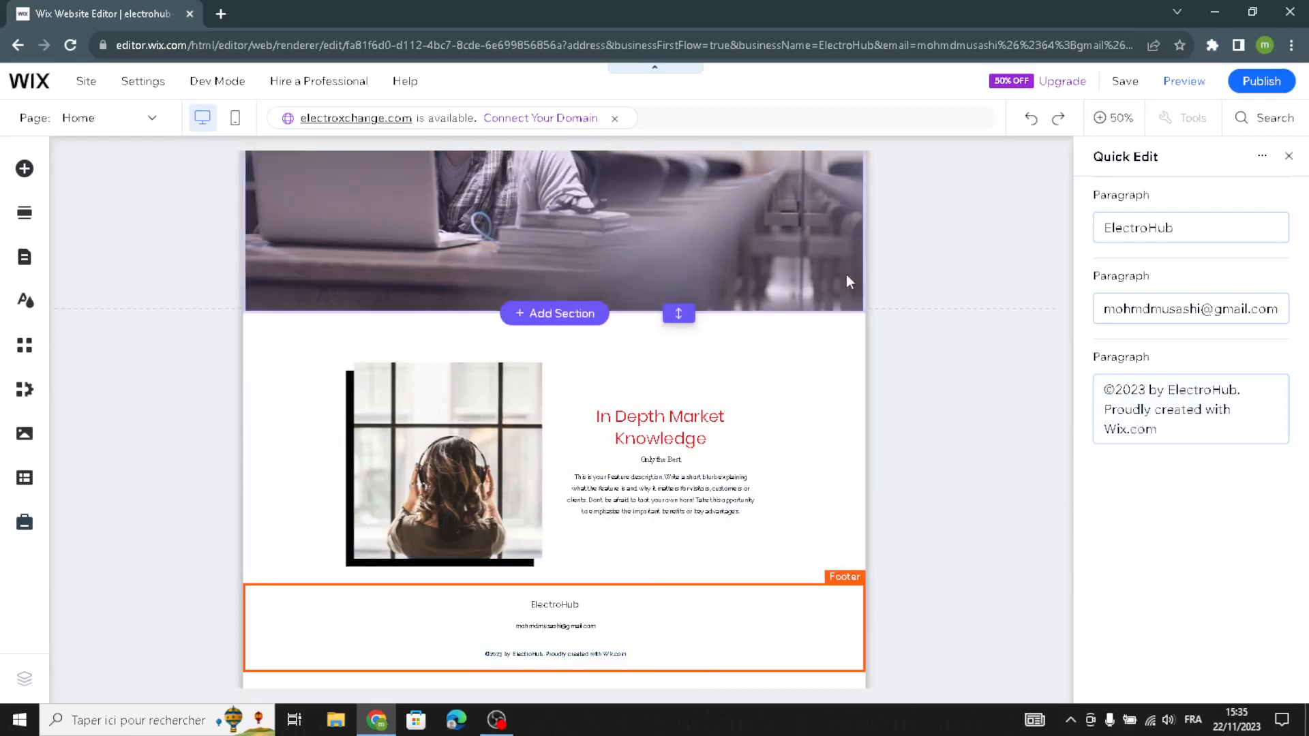
{"action": "scroll", "coordinate": [945, 273], "scroll_direction": "up", "scroll_amount": 6}
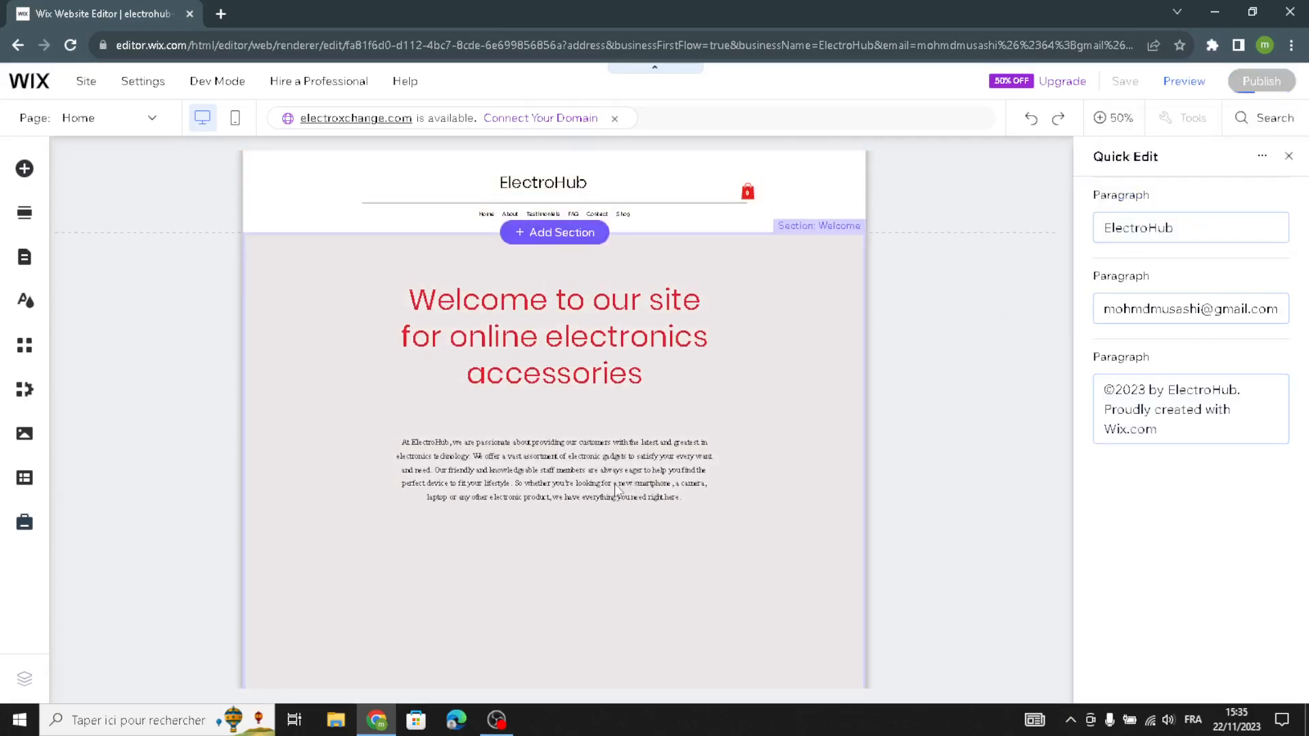
{"action": "scroll", "coordinate": [616, 481], "scroll_direction": "down", "scroll_amount": 12}
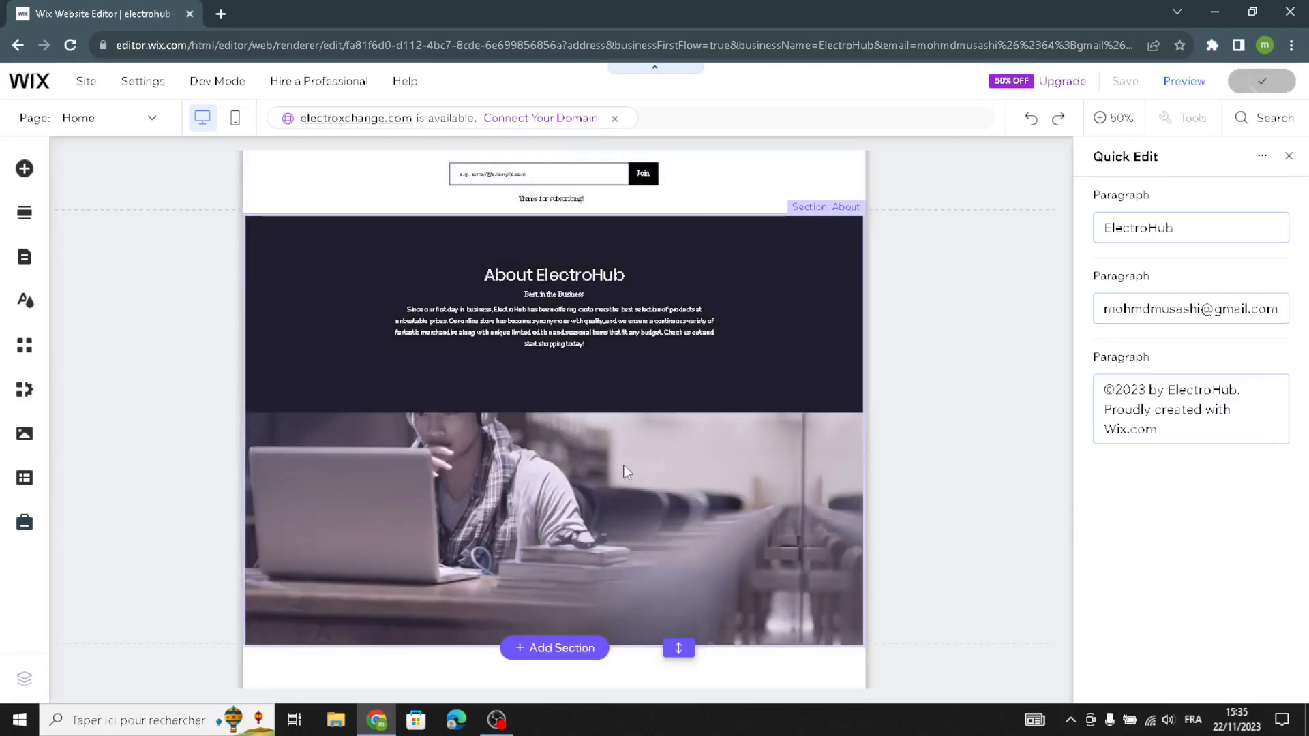
{"action": "scroll", "coordinate": [624, 465], "scroll_direction": "down", "scroll_amount": 3}
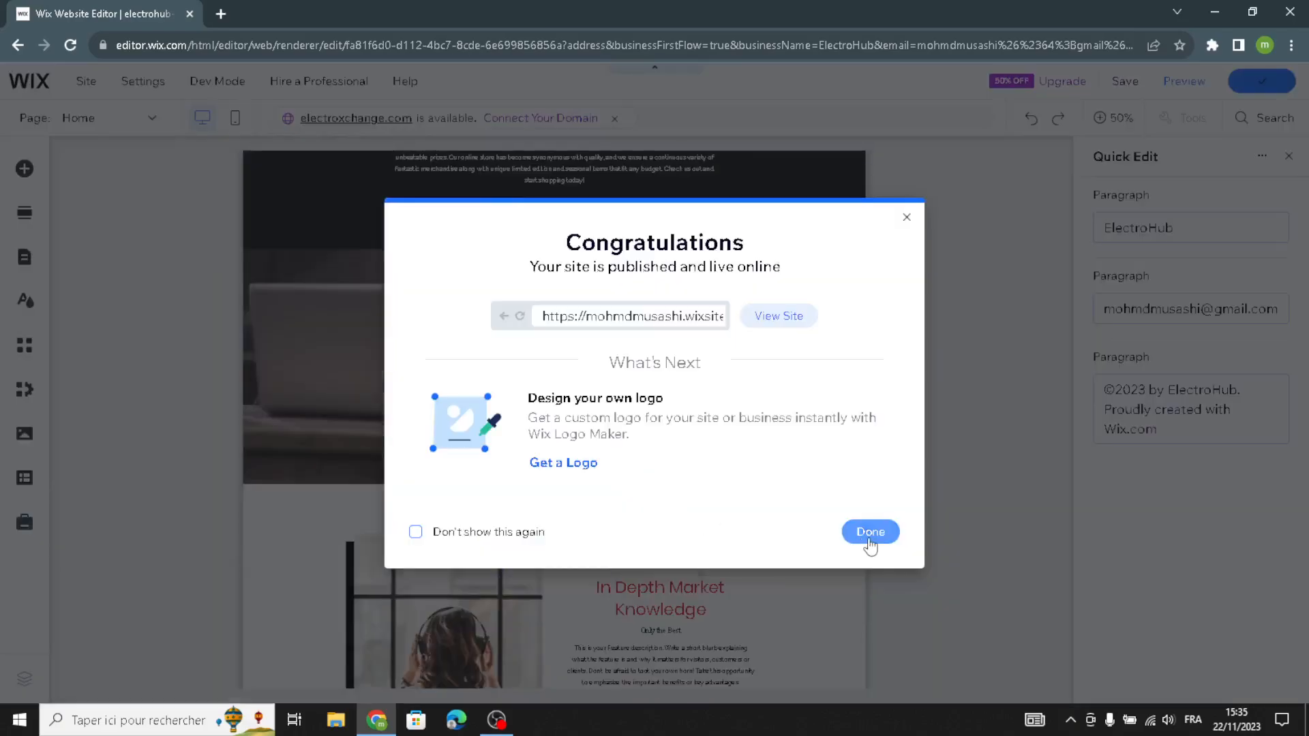
{"action": "left_click", "coordinate": [870, 533]}
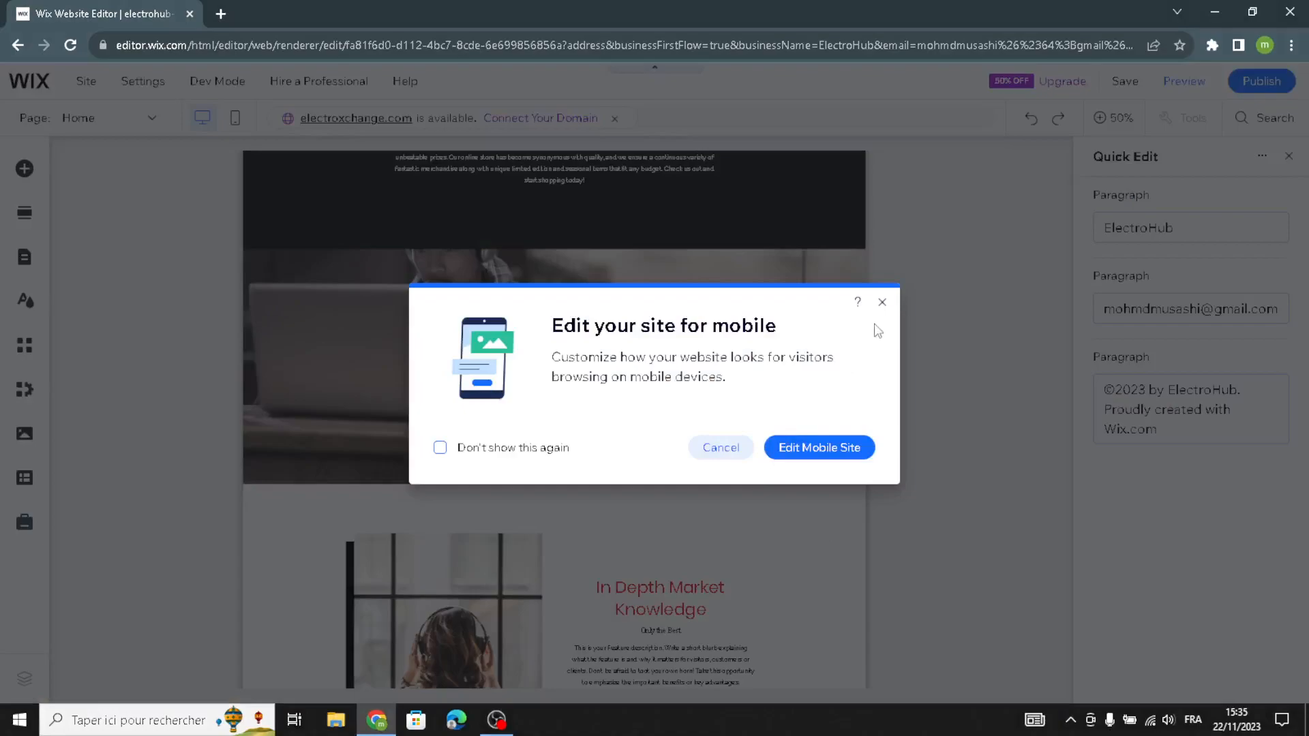
{"action": "left_click", "coordinate": [882, 302]}
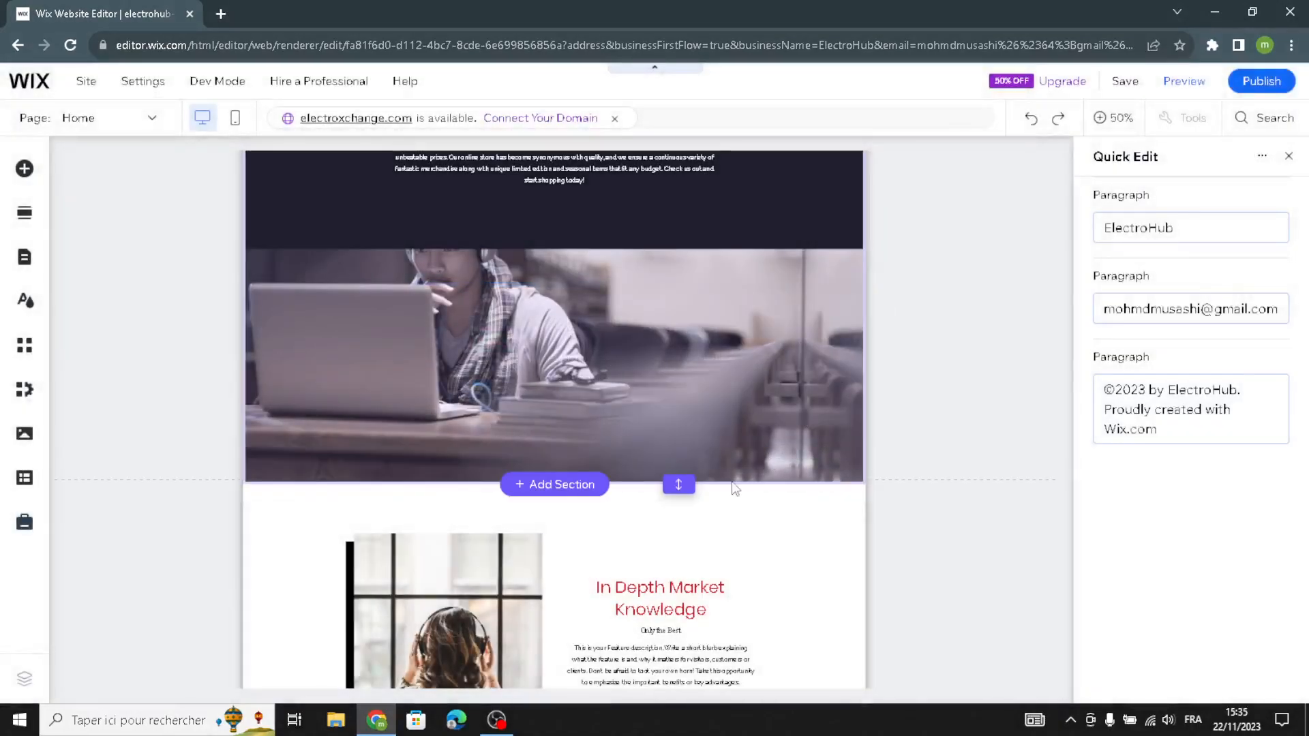